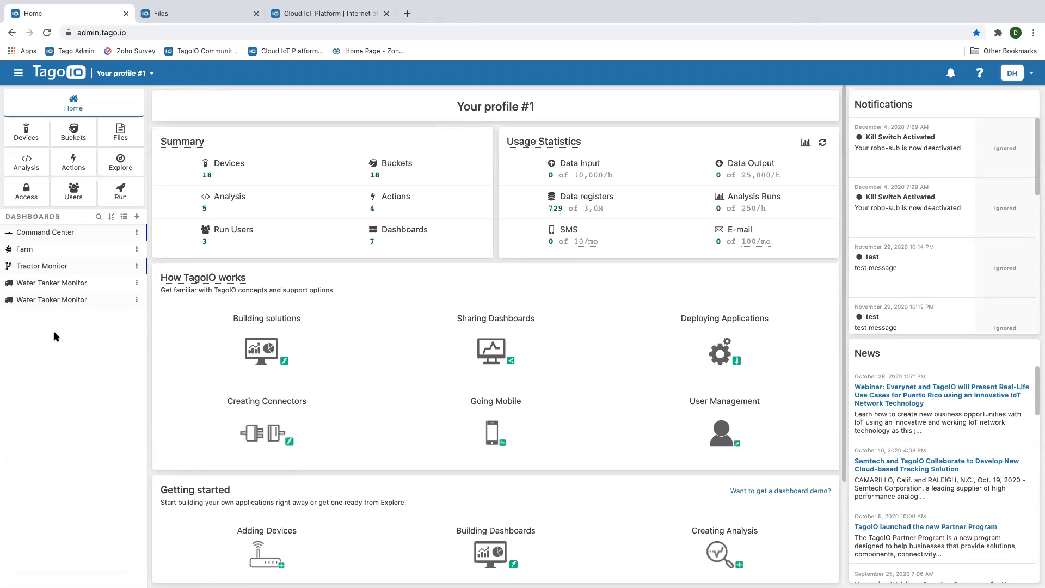
View the live Tractor Monitor dashboard, then go to the Run app configuration
{"action": "left_click", "coordinate": [43, 267]}
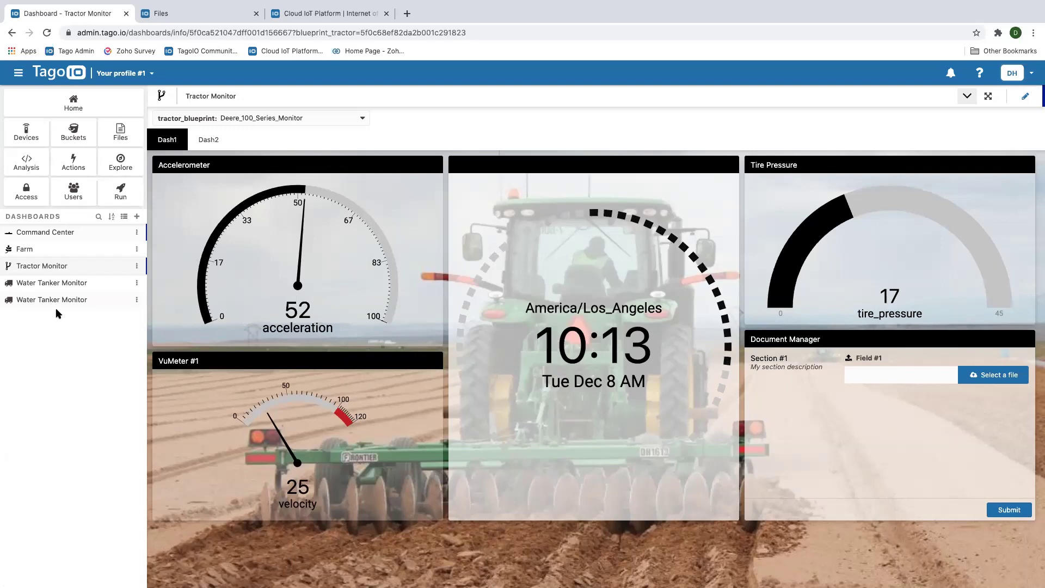
{"action": "left_click", "coordinate": [120, 199]}
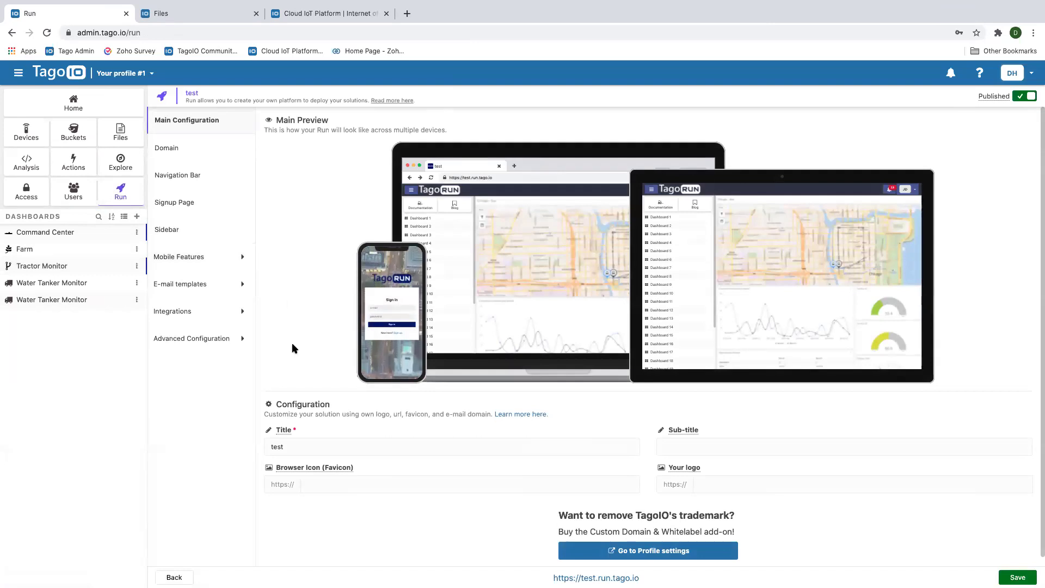
Change the Run title from 'test' to 'AGK' and collapse the main sidebar
{"action": "scroll", "coordinate": [294, 346], "scroll_direction": "down", "scroll_amount": 1}
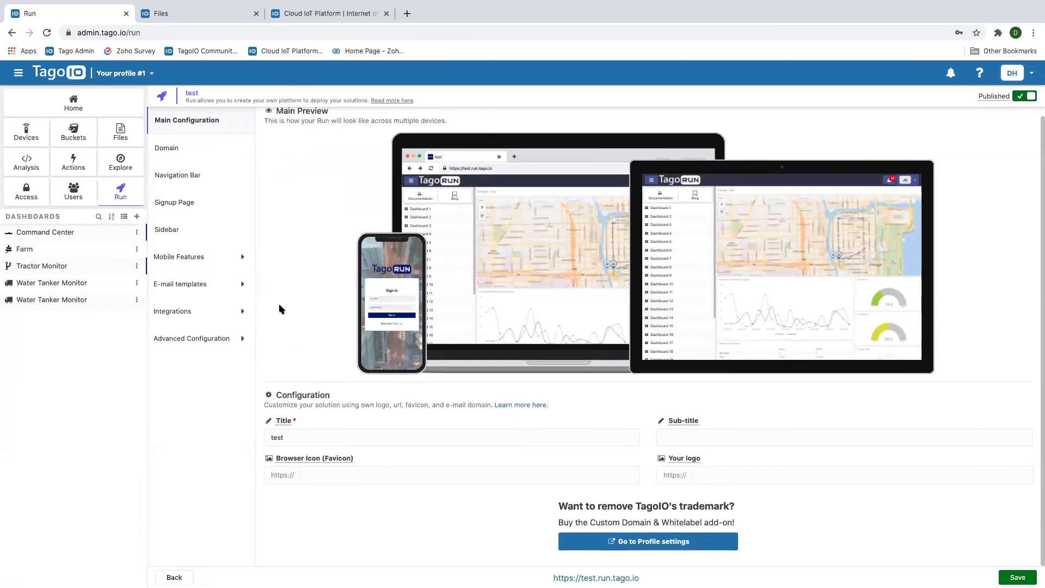
{"action": "left_click", "coordinate": [291, 438]}
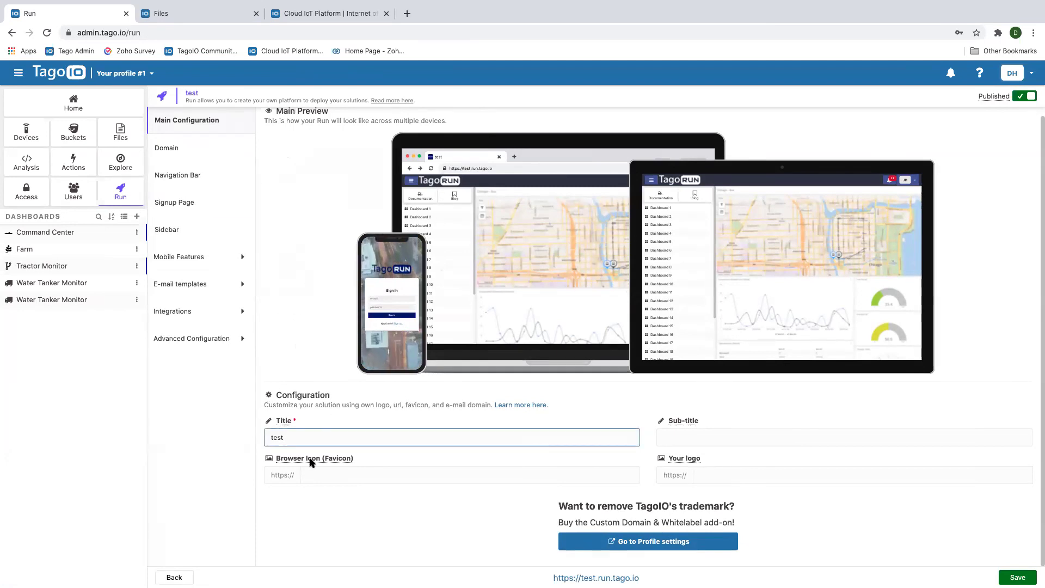
{"action": "key", "text": "BackSpace"}
{"action": "key", "text": "BackSpace"}
{"action": "key", "text": "BackSpace"}
{"action": "key", "text": "BackSpace"}
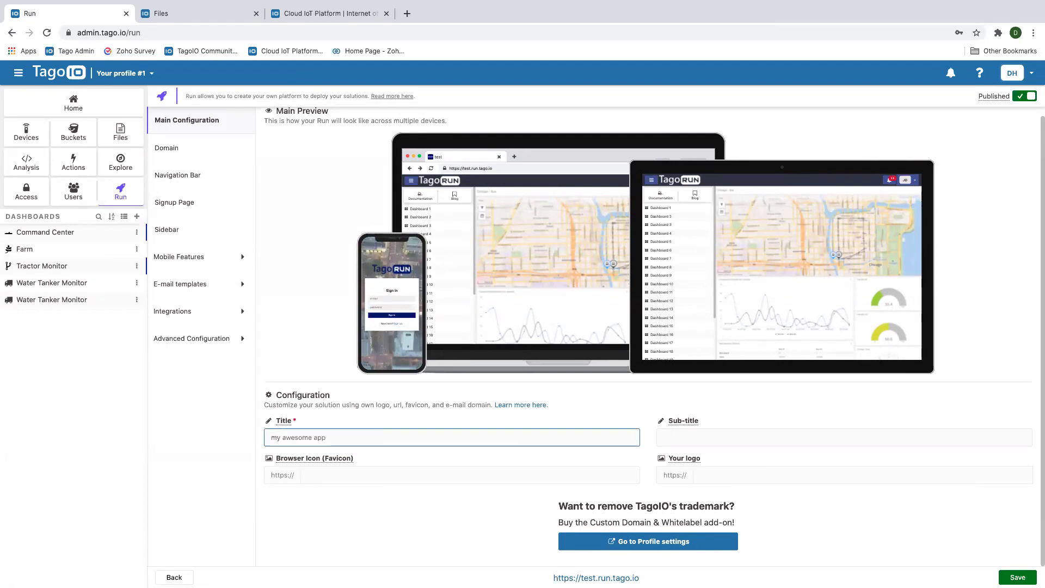
{"action": "type", "text": "AGK"}
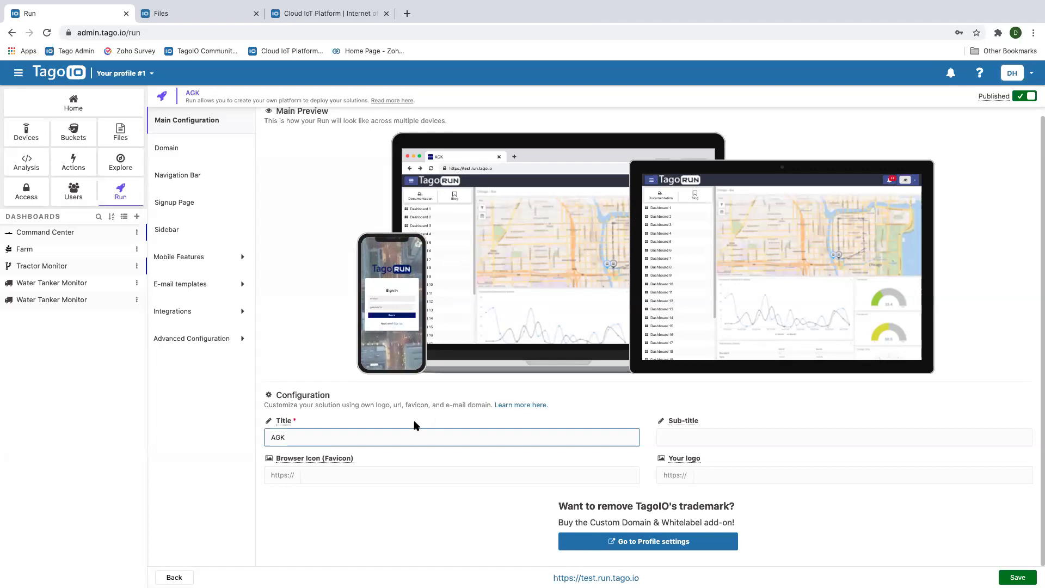
{"action": "left_click", "coordinate": [332, 475]}
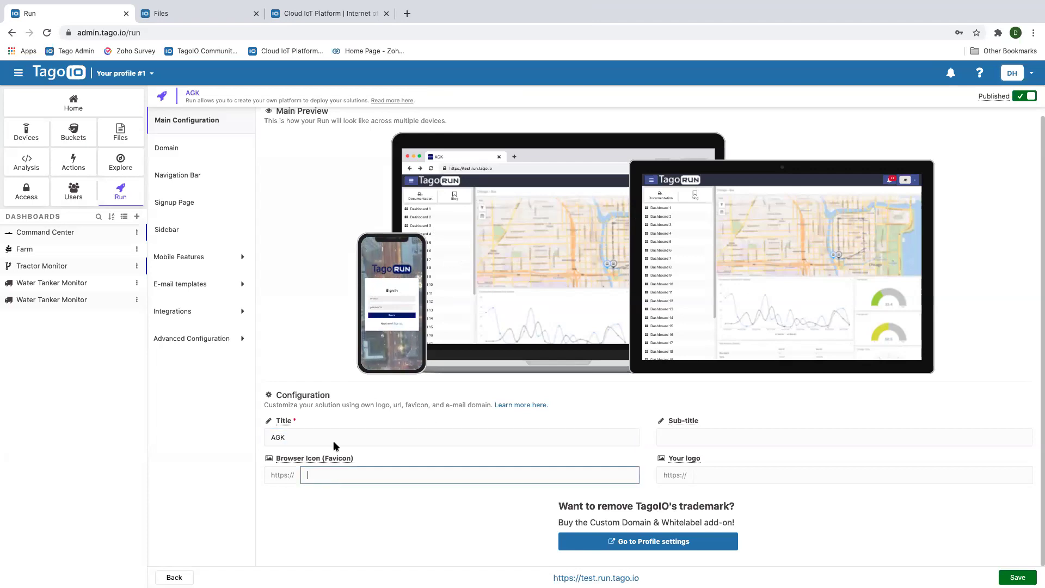
{"action": "left_click", "coordinate": [18, 73]}
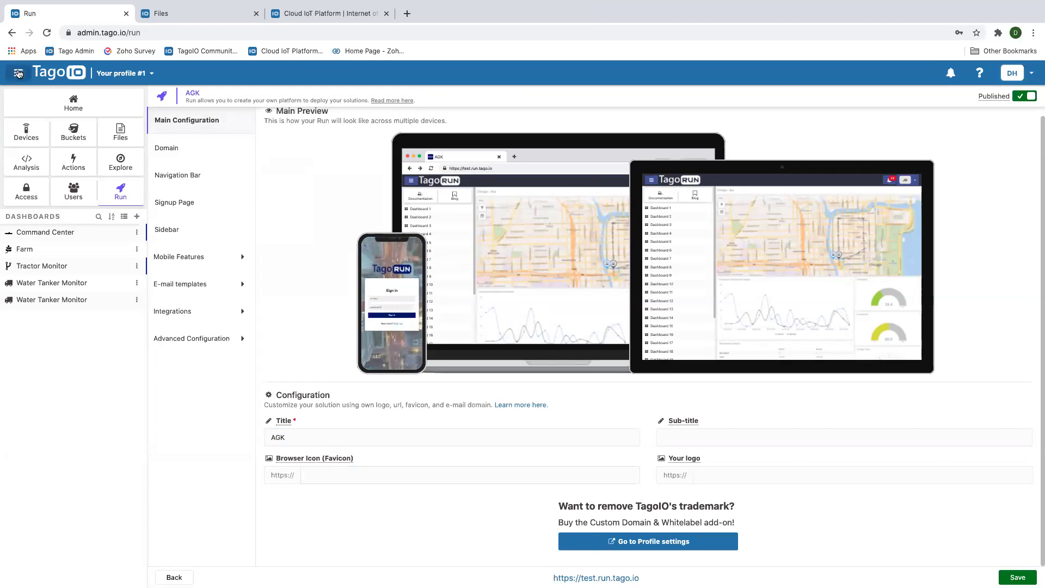
Copy the URL of logo.agk.png from the Files list and return to the Run configuration
{"action": "left_click", "coordinate": [186, 20]}
{"action": "left_click", "coordinate": [160, 261]}
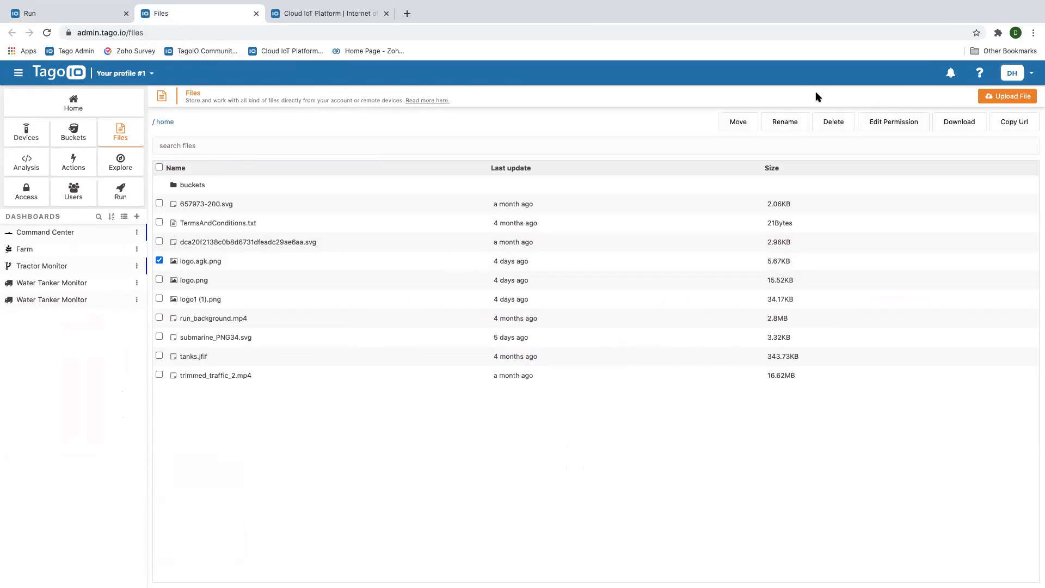
{"action": "left_click", "coordinate": [1008, 123]}
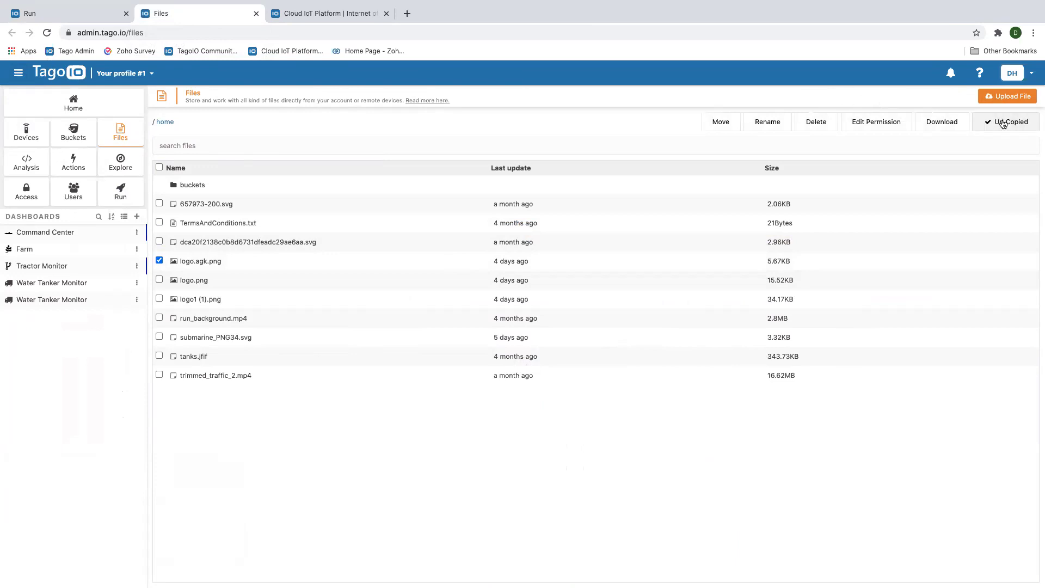
{"action": "left_click", "coordinate": [60, 14]}
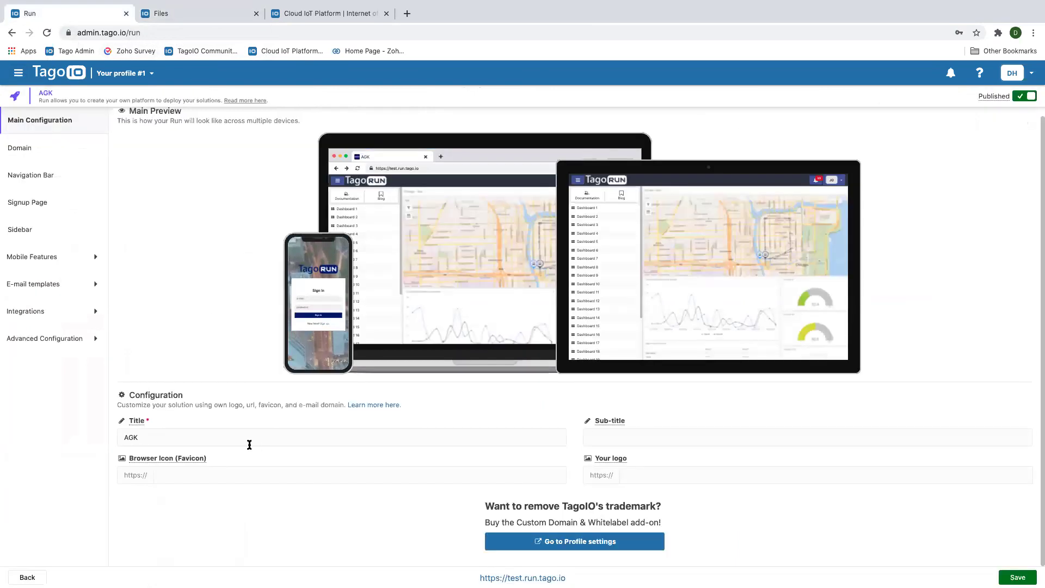
Paste the logo.agk.png URL into the Browser Icon (Favicon) and Your logo fields
{"action": "left_click", "coordinate": [185, 476]}
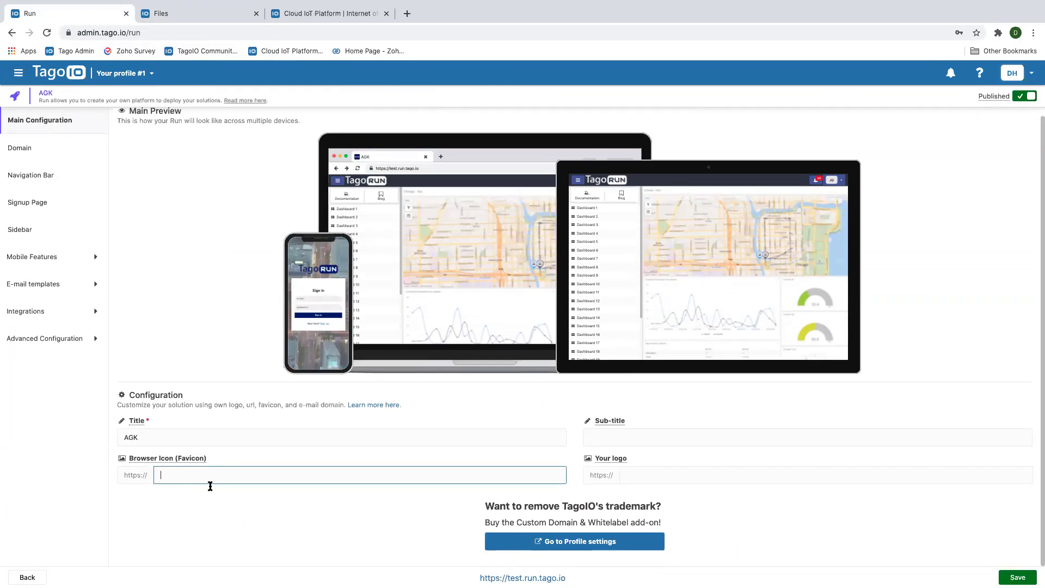
{"action": "key", "text": "ctrl+v"}
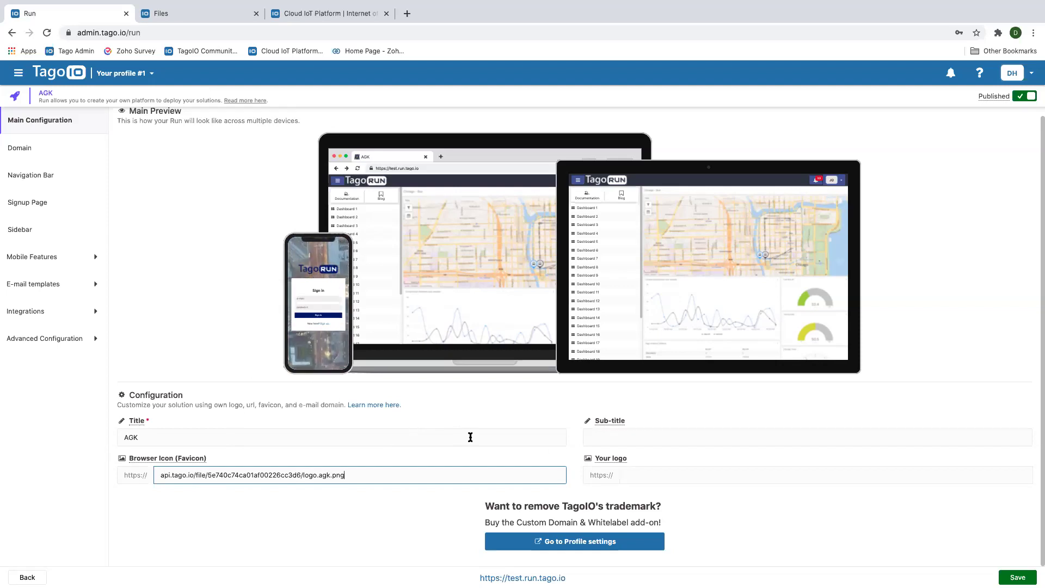
{"action": "left_click", "coordinate": [656, 476]}
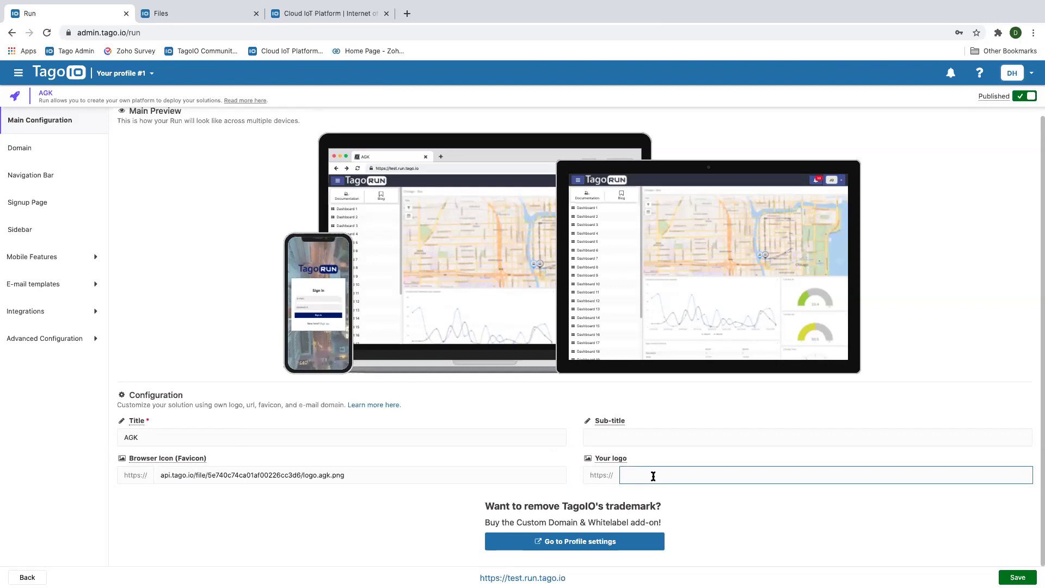
{"action": "key", "text": "super+v"}
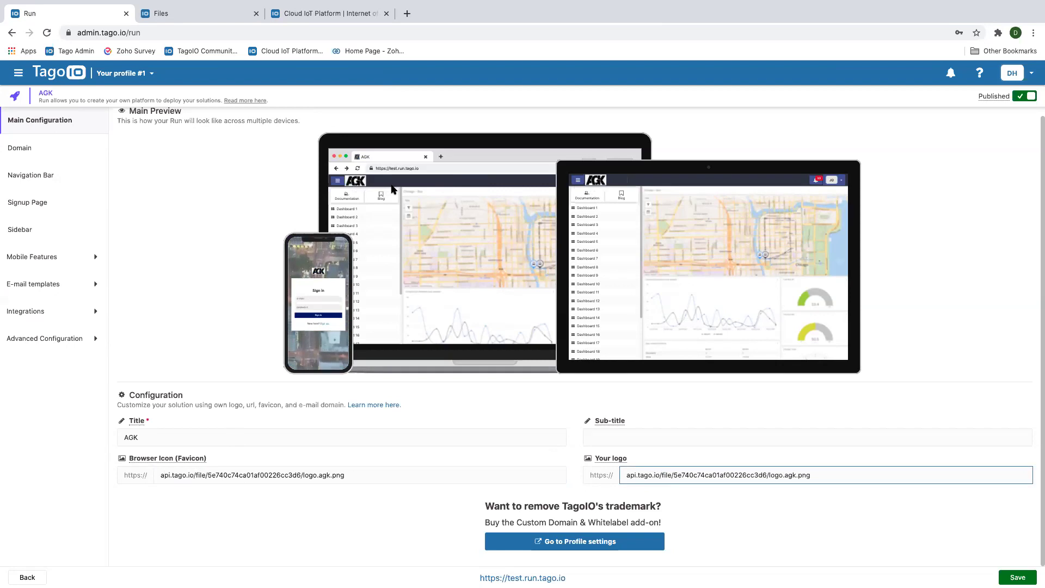
Set the app sub-title to 'Customize IoT solution'
{"action": "left_click", "coordinate": [616, 441]}
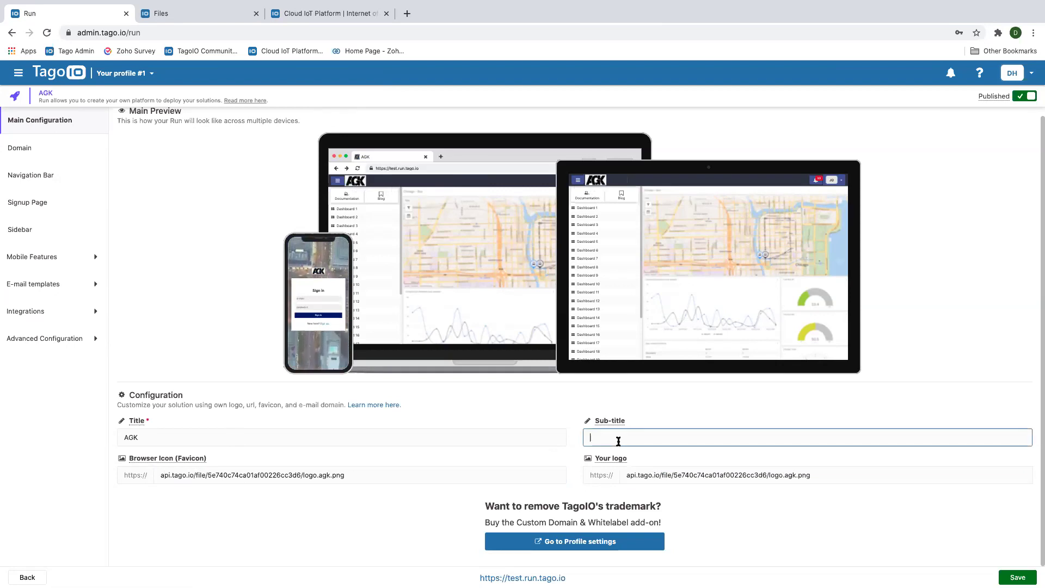
{"action": "type", "text": "Cust"}
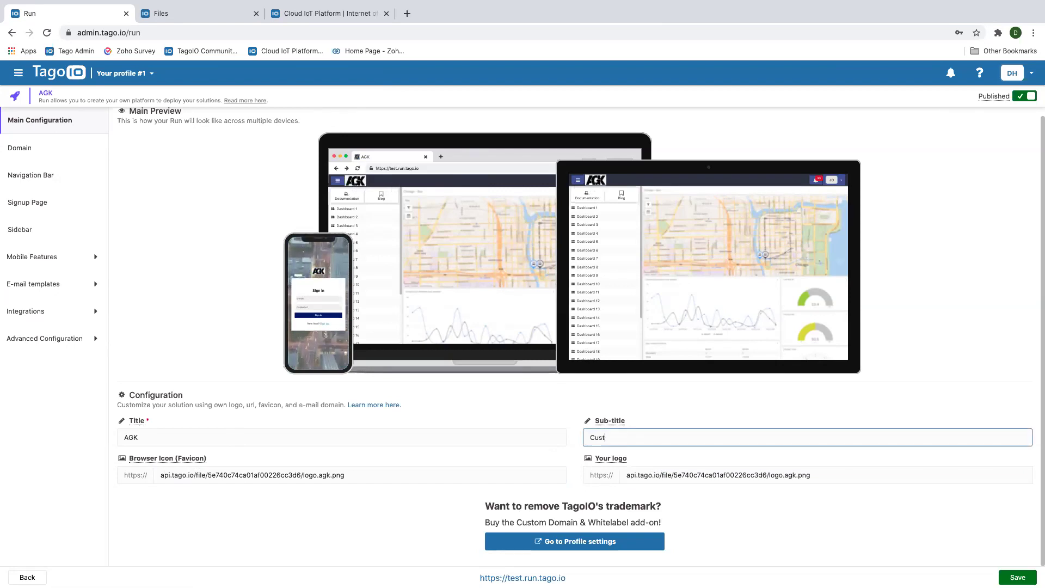
{"action": "type", "text": "omize "}
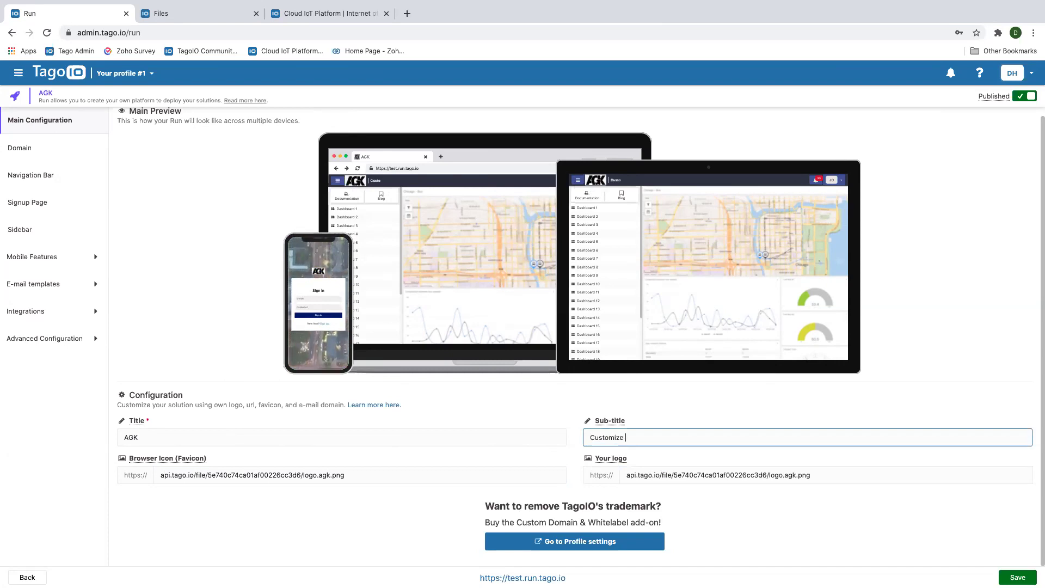
{"action": "type", "text": "Io"}
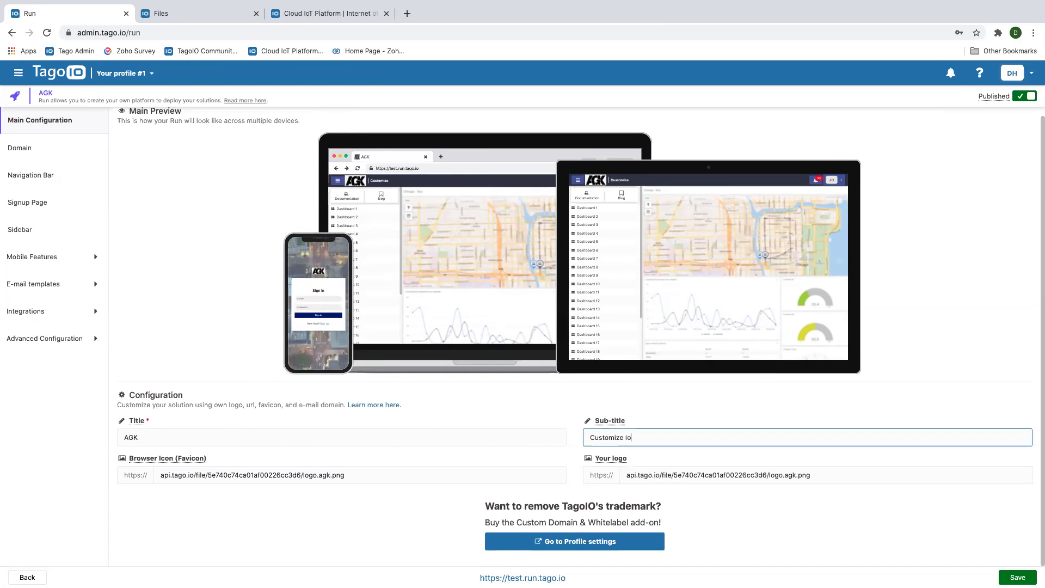
{"action": "type", "text": "T solution"}
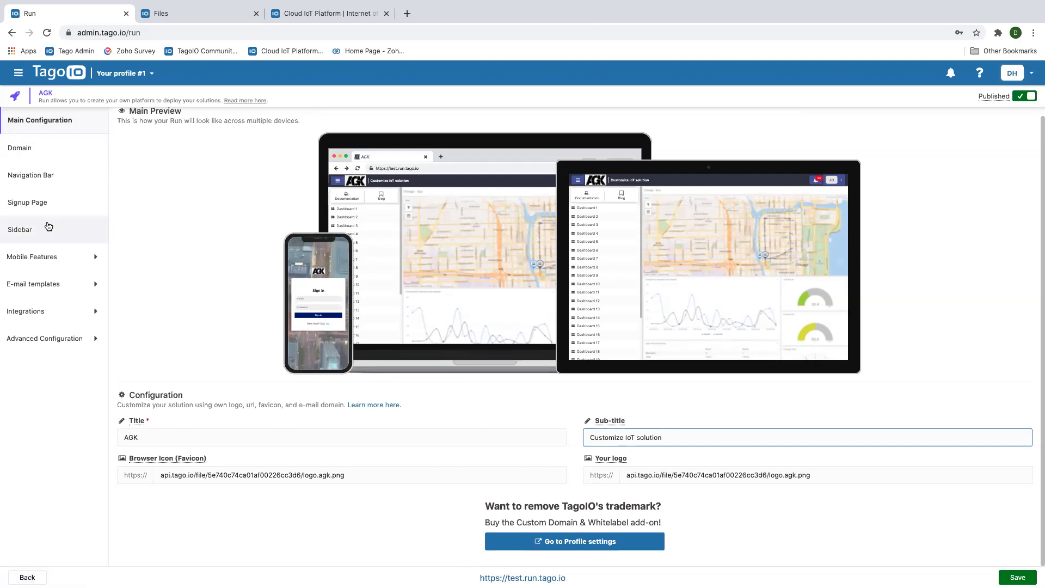
{"action": "left_click", "coordinate": [24, 152]}
Change the URL domain from 'test' to 'agk' so the app lives at agk.run.tago.io
{"action": "left_click", "coordinate": [153, 150]}
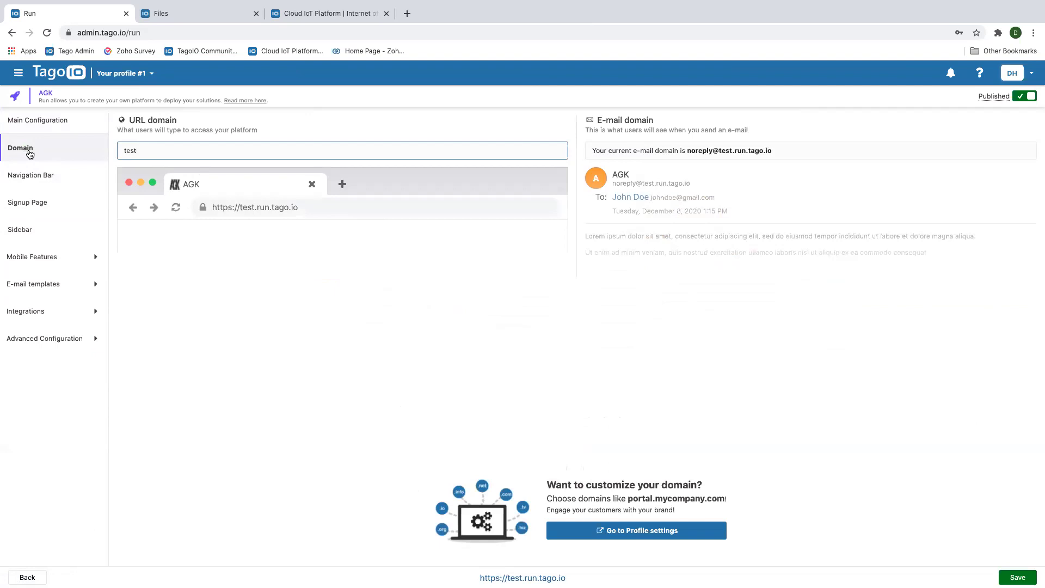
{"action": "key", "text": "BackSpace"}
{"action": "key", "text": "BackSpace"}
{"action": "key", "text": "BackSpace"}
{"action": "key", "text": "BackSpace"}
{"action": "type", "text": "a"}
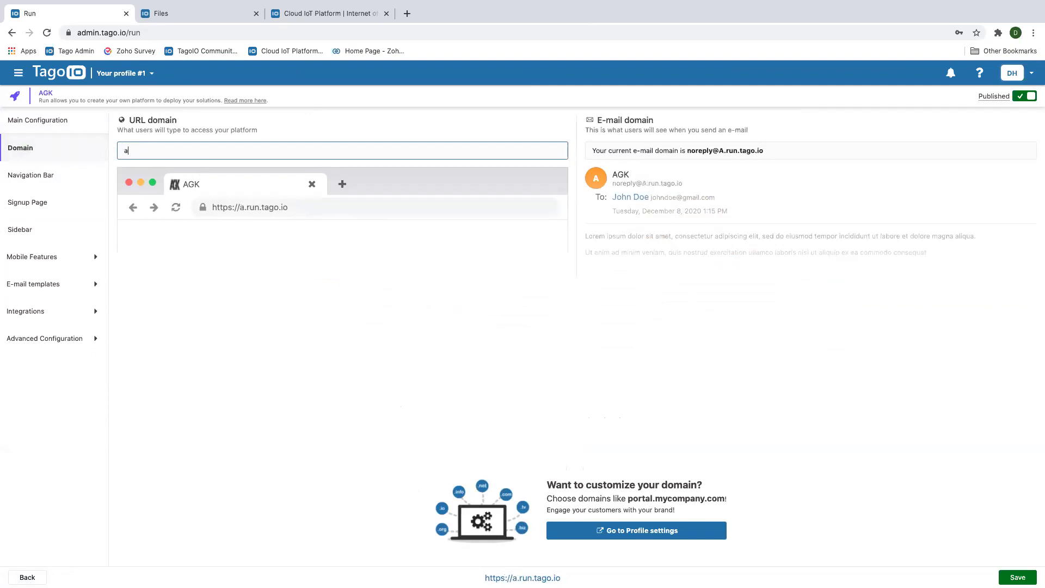
{"action": "type", "text": "gk"}
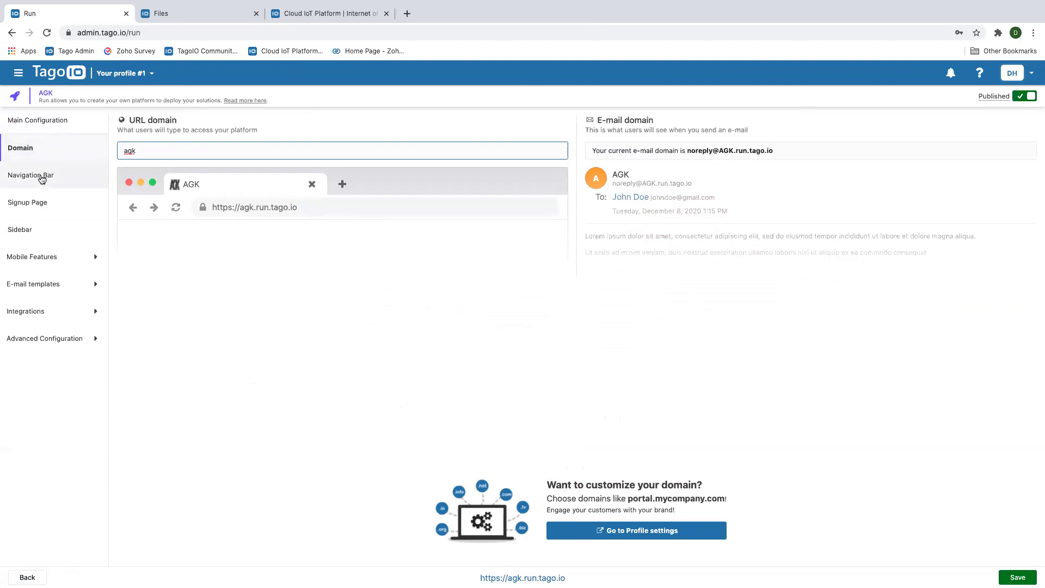
{"action": "left_click", "coordinate": [42, 175]}
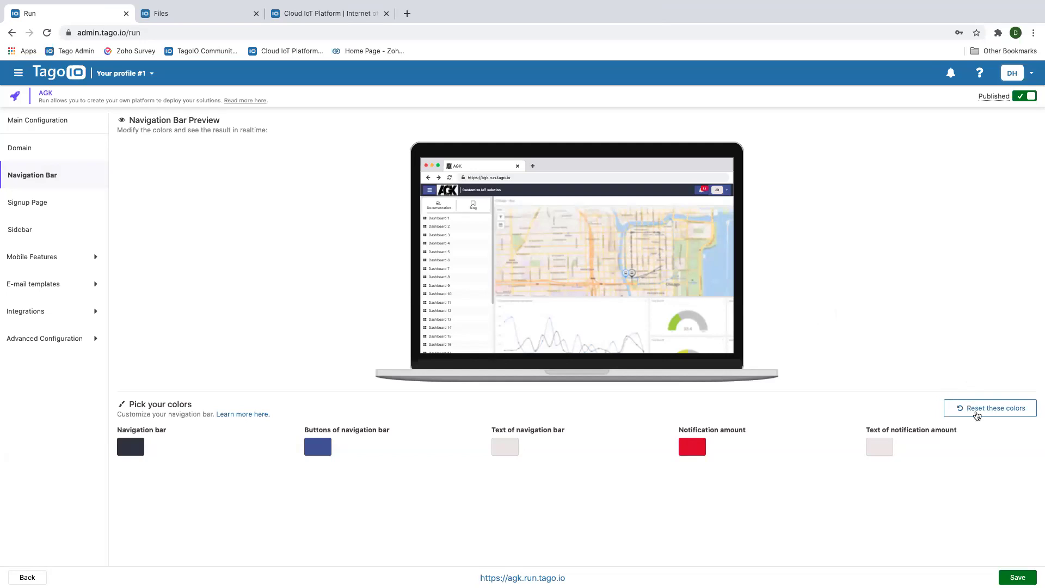
Reset the navigation bar colours to default and make the bar dark navy
{"action": "left_click", "coordinate": [973, 409]}
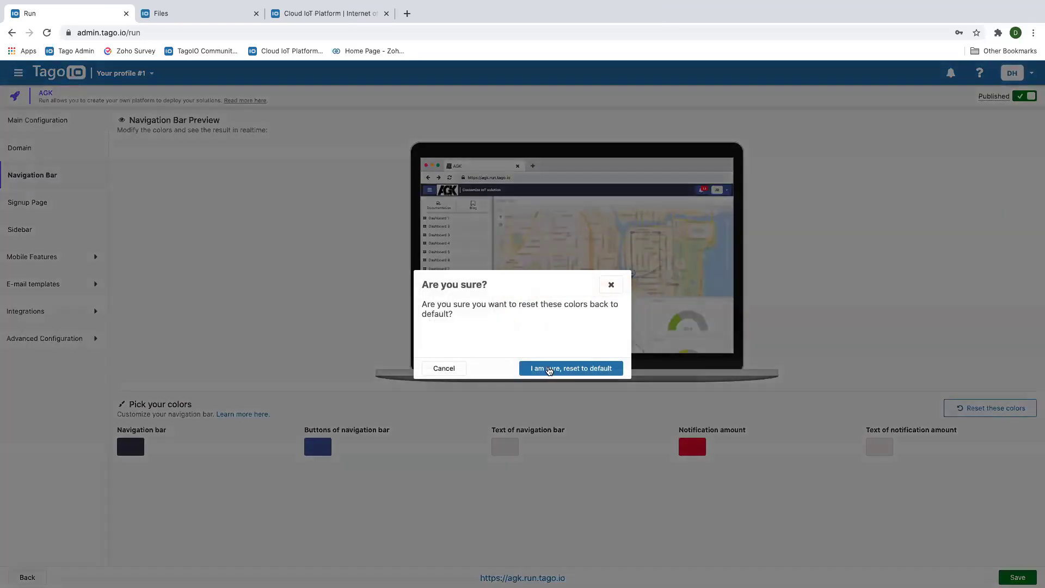
{"action": "left_click", "coordinate": [553, 368]}
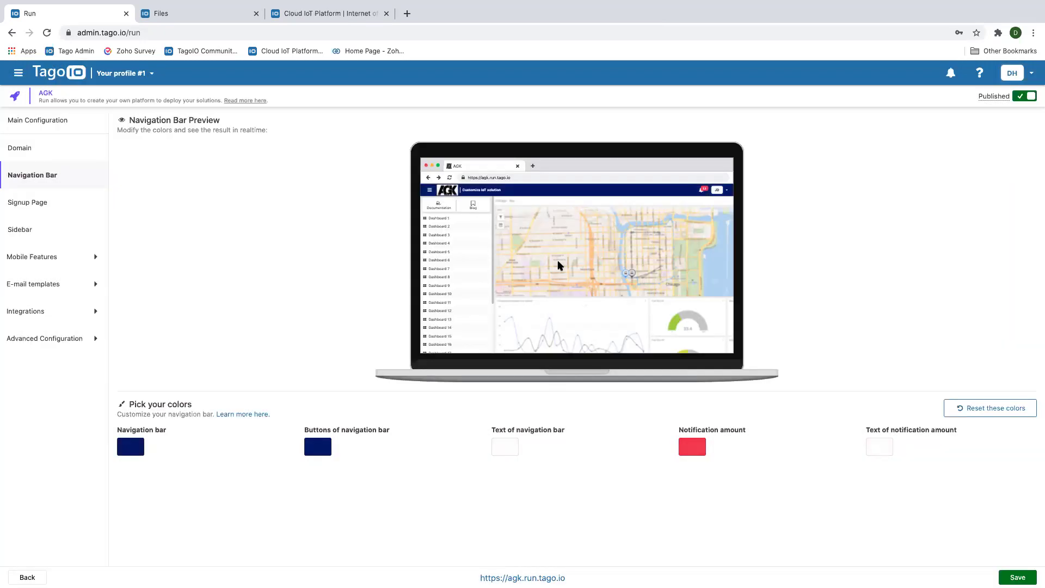
{"action": "left_click", "coordinate": [136, 446]}
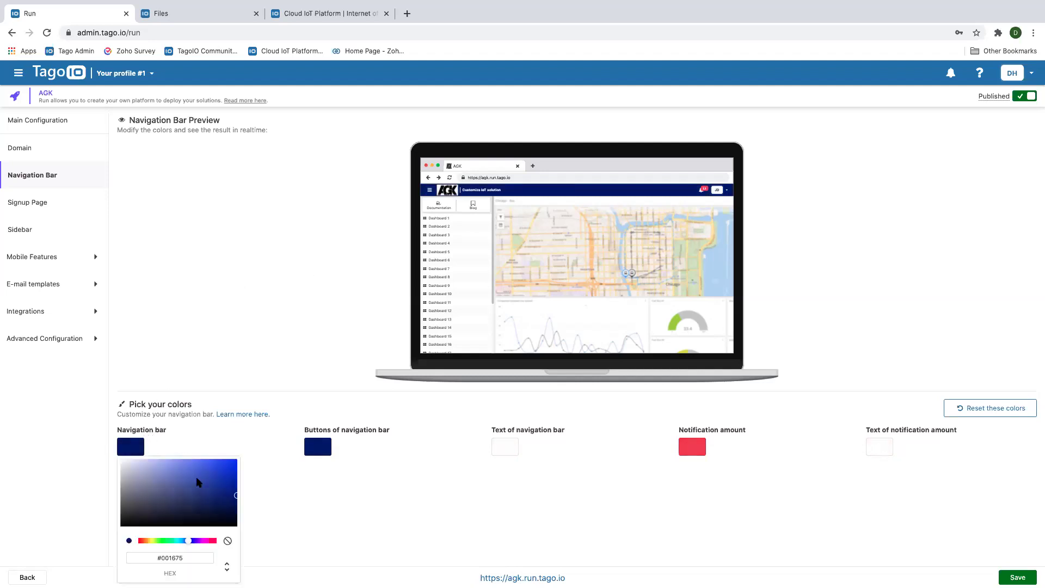
{"action": "left_click_drag", "start_coordinate": [236, 497], "coordinate": [131, 468]}
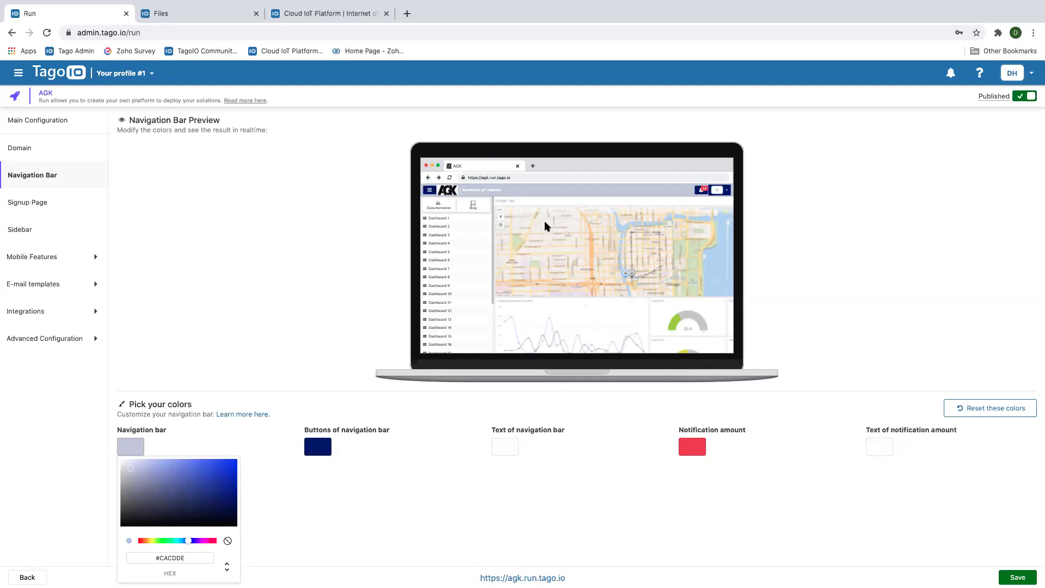
{"action": "left_click_drag", "start_coordinate": [132, 470], "coordinate": [218, 499]}
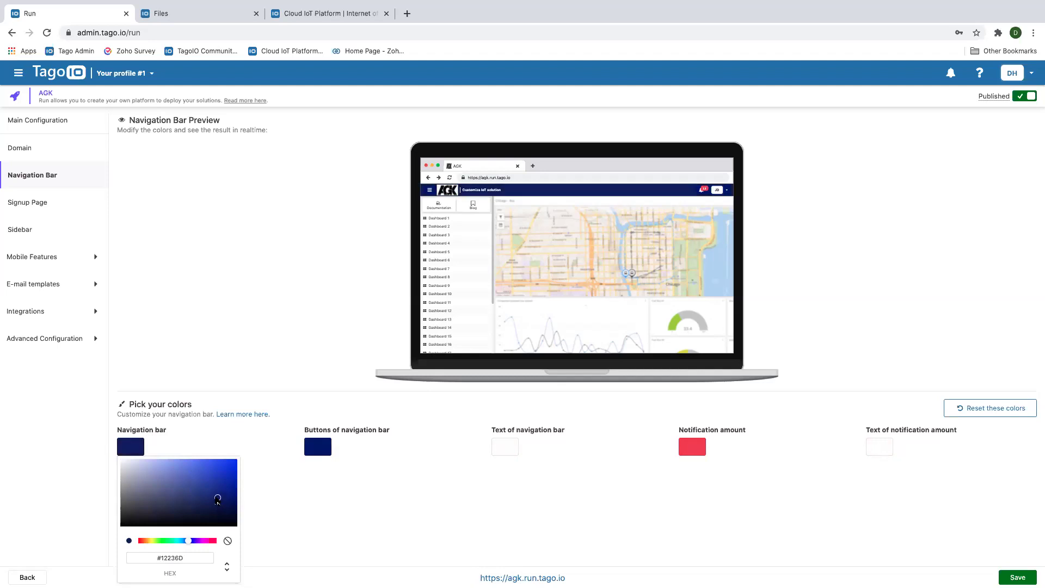
{"action": "left_click", "coordinate": [329, 499]}
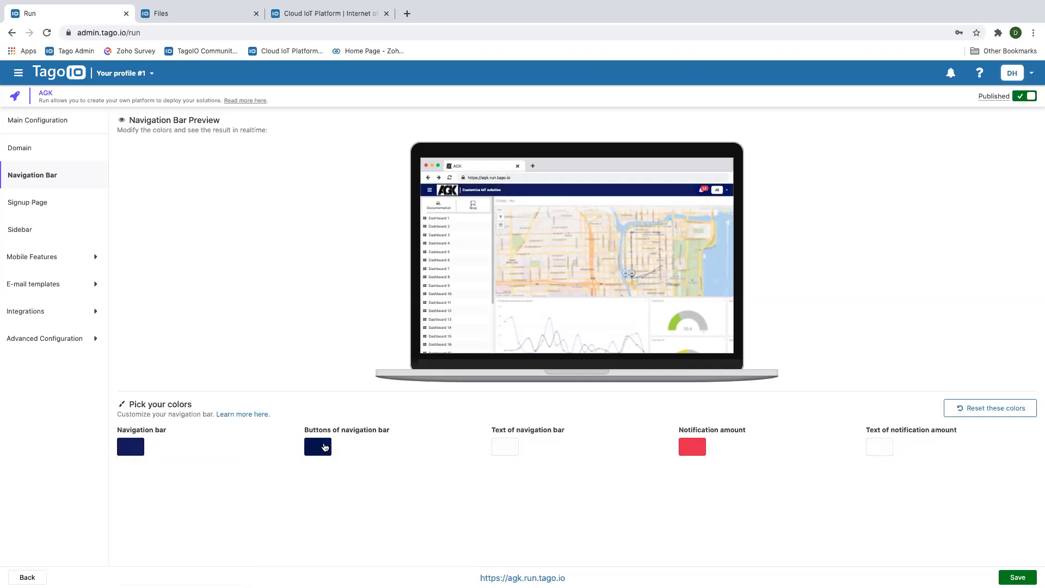
Make the navigation bar buttons medium blue and change the text colour
{"action": "left_click", "coordinate": [325, 447]}
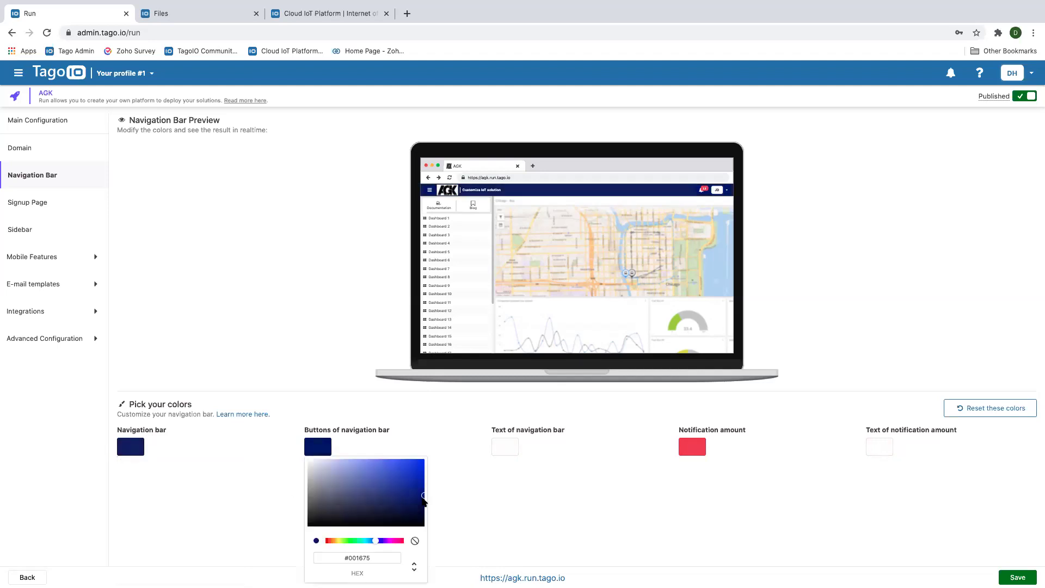
{"action": "left_click_drag", "start_coordinate": [425, 496], "coordinate": [322, 470]}
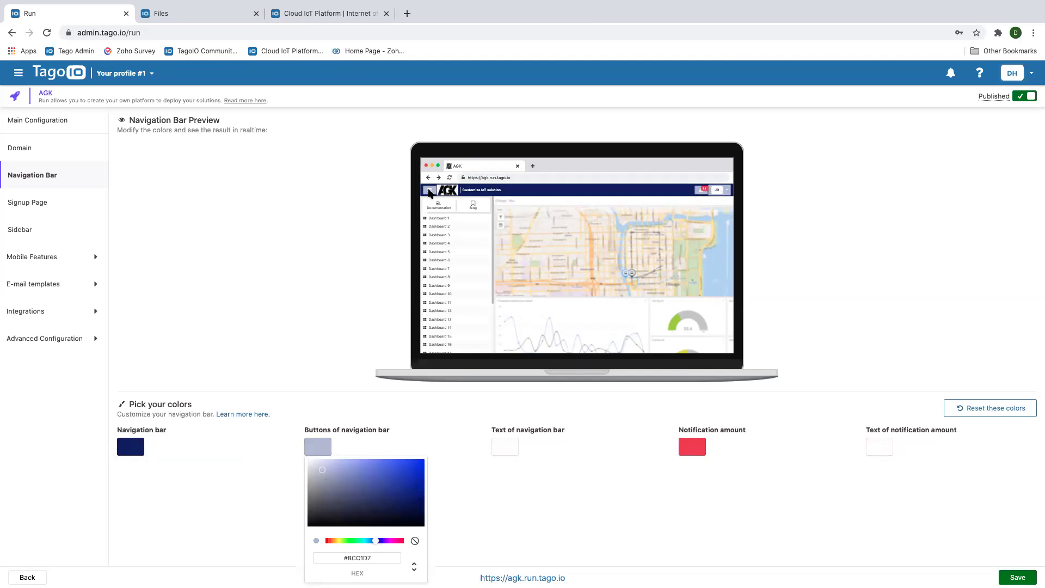
{"action": "left_click_drag", "start_coordinate": [321, 471], "coordinate": [383, 477]}
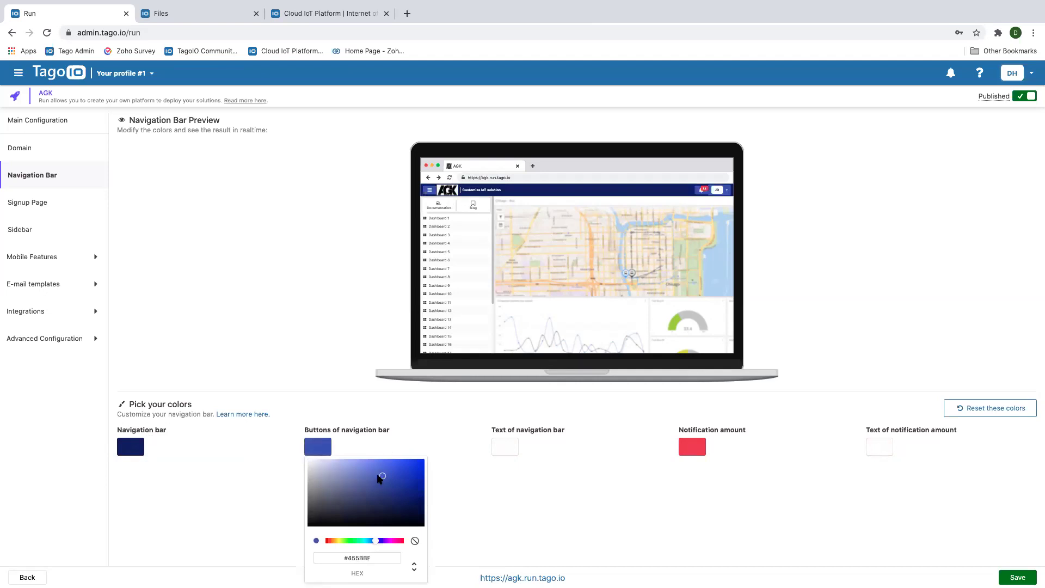
{"action": "left_click", "coordinate": [506, 447]}
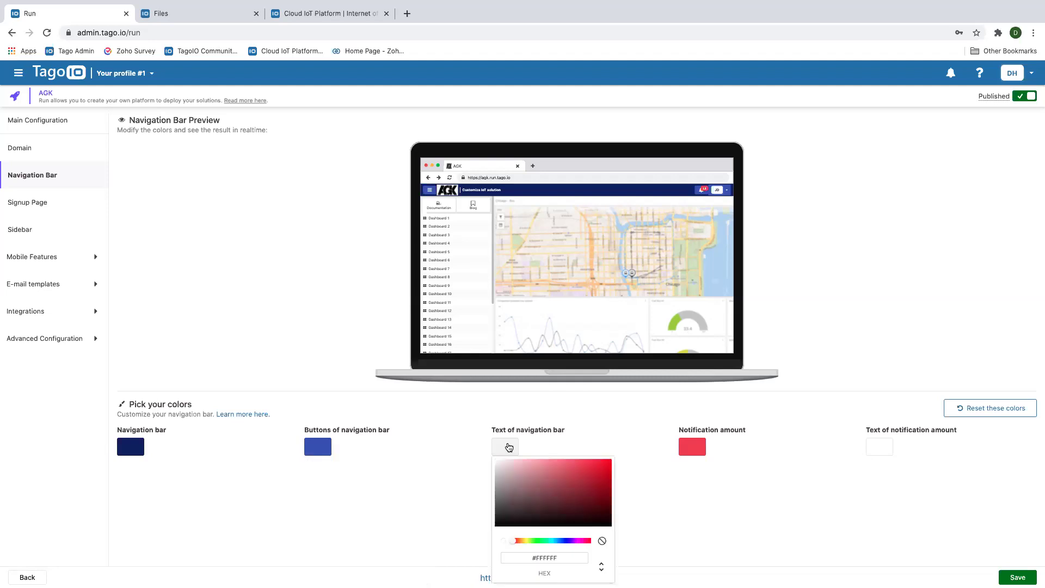
{"action": "left_click_drag", "start_coordinate": [527, 500], "coordinate": [501, 466]}
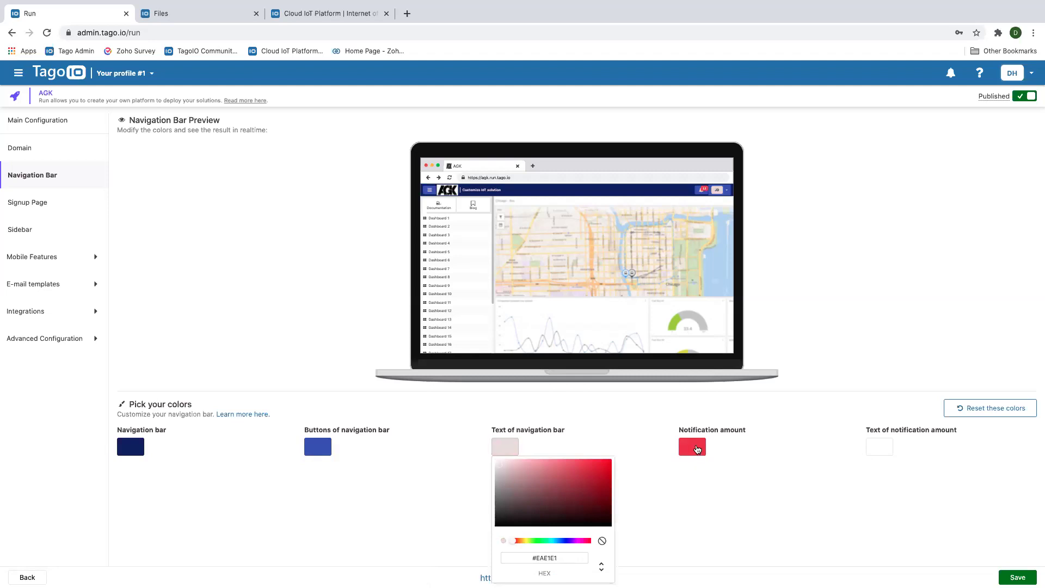
Adjust the notification count red and set its text colour to #E0D7D7
{"action": "left_click", "coordinate": [698, 450]}
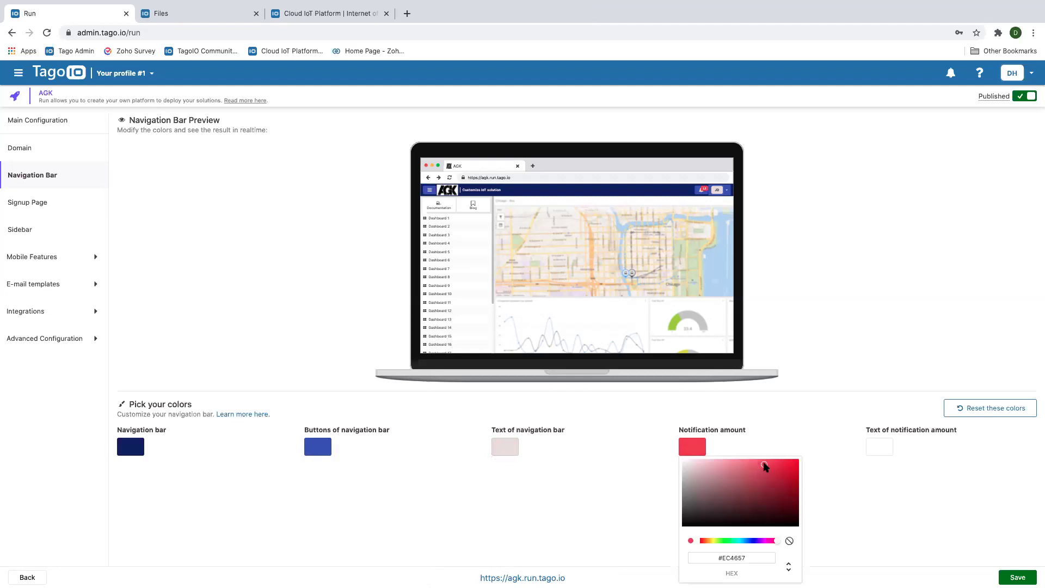
{"action": "left_click_drag", "start_coordinate": [765, 467], "coordinate": [786, 470]}
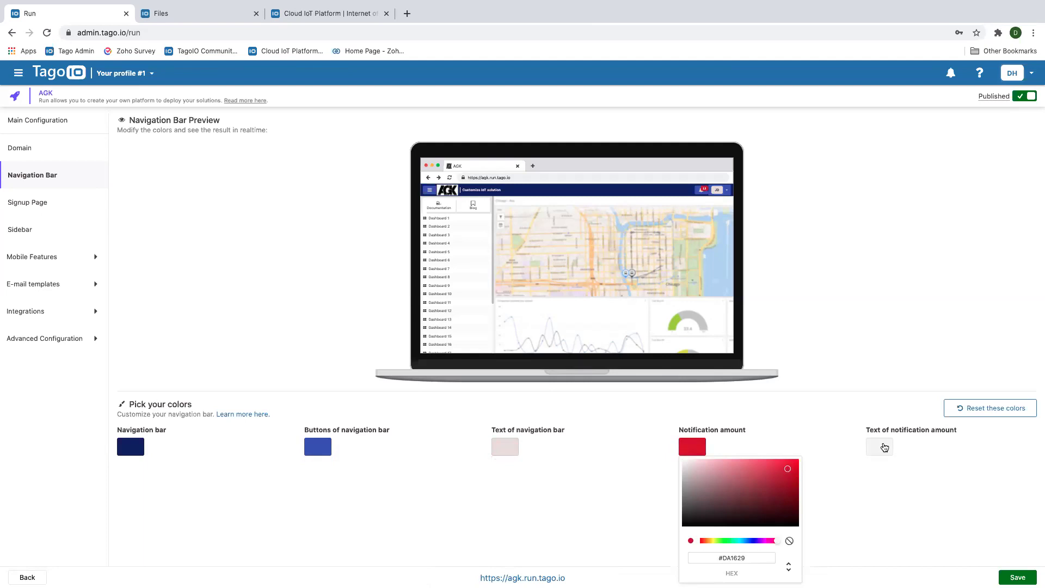
{"action": "left_click", "coordinate": [882, 447]}
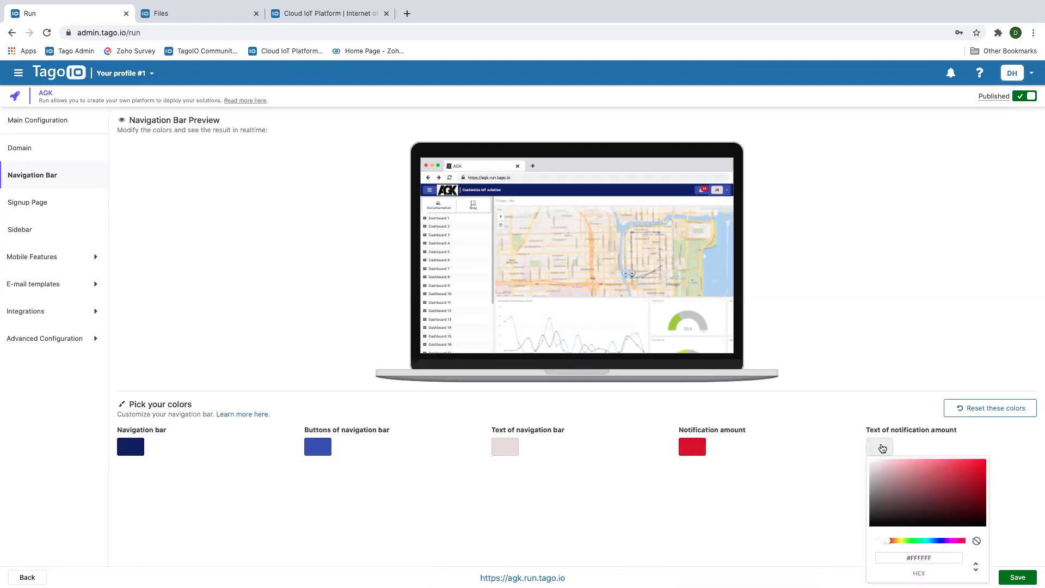
{"action": "left_click", "coordinate": [884, 478]}
{"action": "mouse_move", "coordinate": [886, 479]}
{"action": "left_mouse_down"}
{"action": "mouse_move", "coordinate": [966, 471]}
{"action": "mouse_move", "coordinate": [876, 471]}
{"action": "left_mouse_up"}
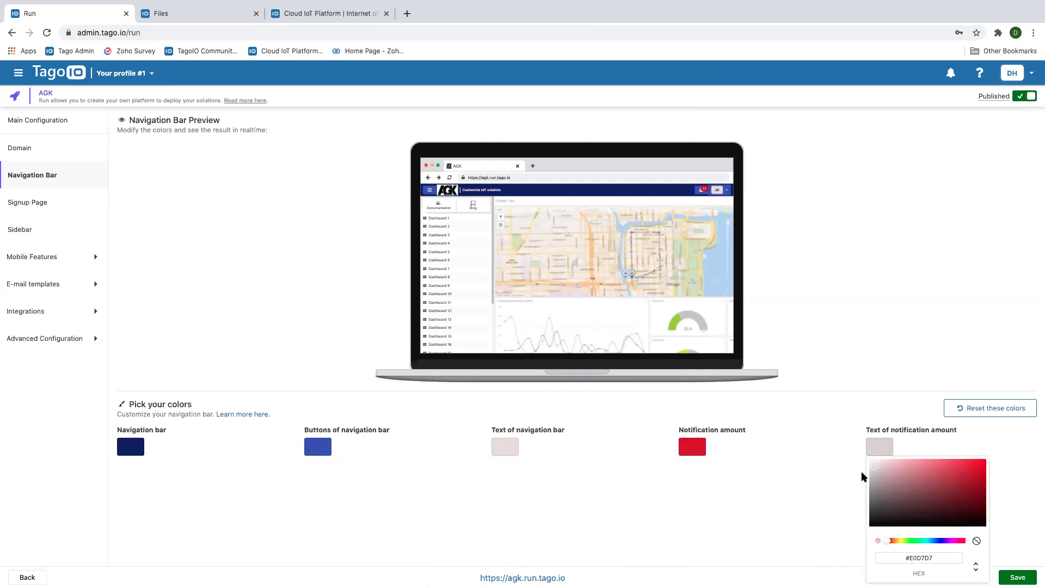
{"action": "left_click", "coordinate": [688, 530]}
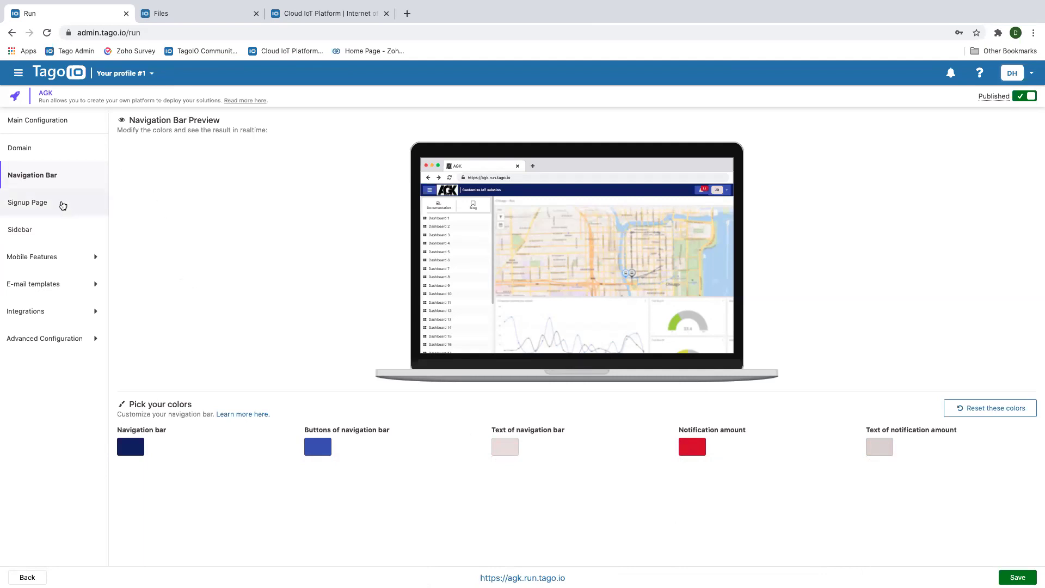
{"action": "left_click", "coordinate": [38, 204]}
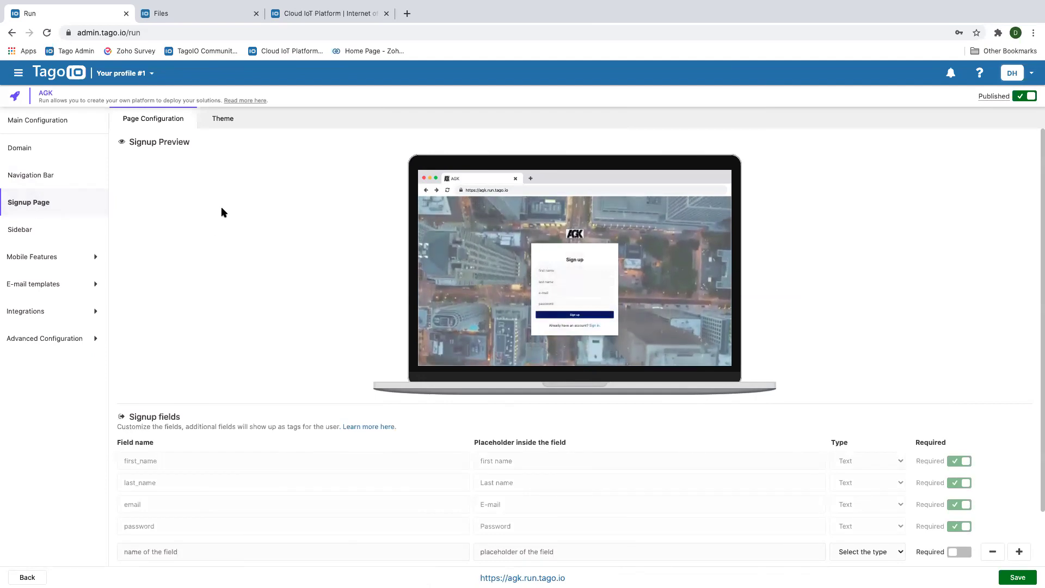
Add an optional Number signup field 'Age' with placeholder 'Age', plus a blank row below
{"action": "scroll", "coordinate": [232, 217], "scroll_direction": "down", "scroll_amount": 2}
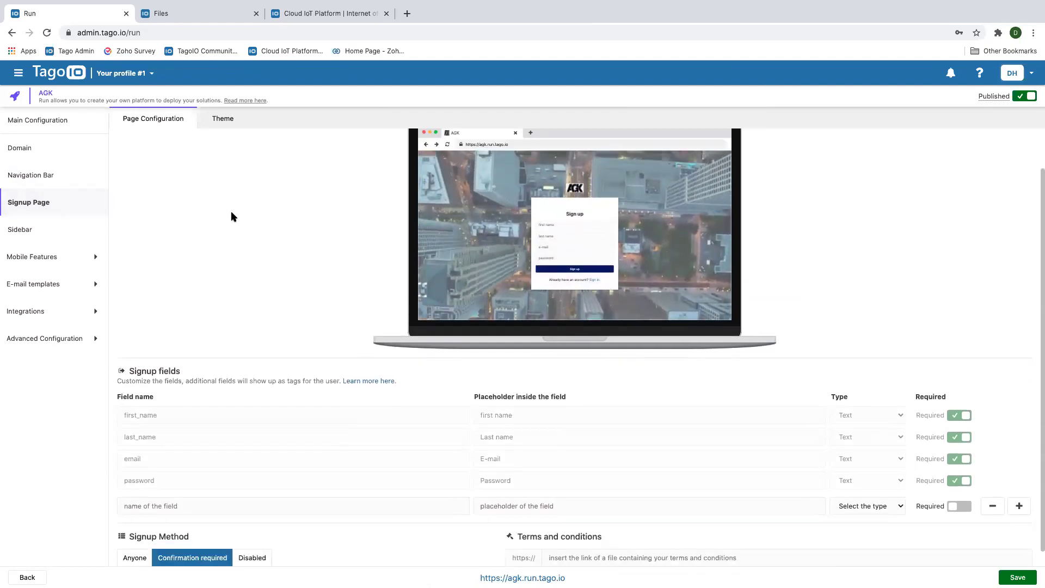
{"action": "scroll", "coordinate": [229, 213], "scroll_direction": "up", "scroll_amount": 3}
{"action": "scroll", "coordinate": [228, 215], "scroll_direction": "down", "scroll_amount": 3}
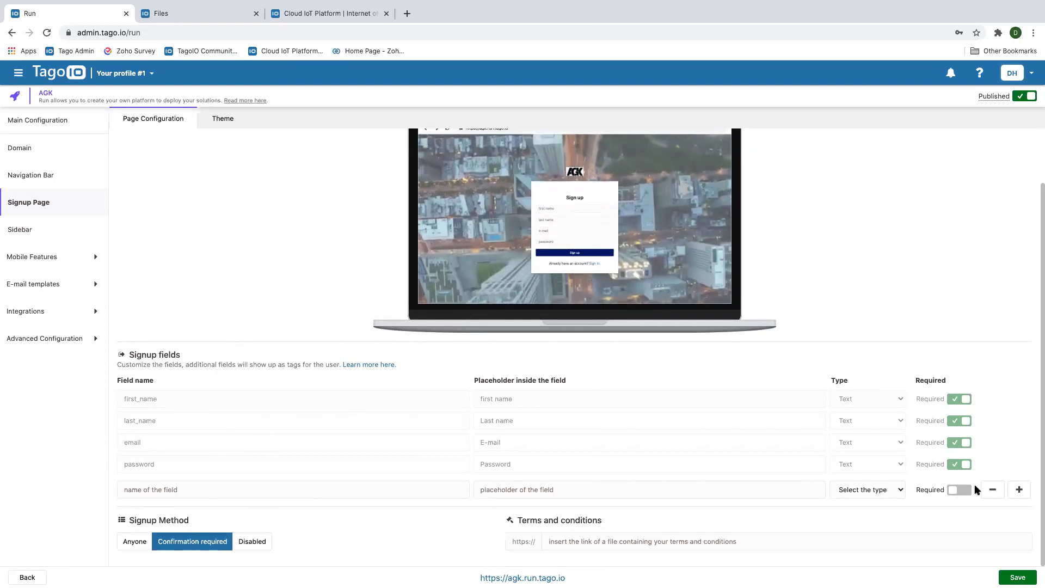
{"action": "left_click", "coordinate": [201, 489]}
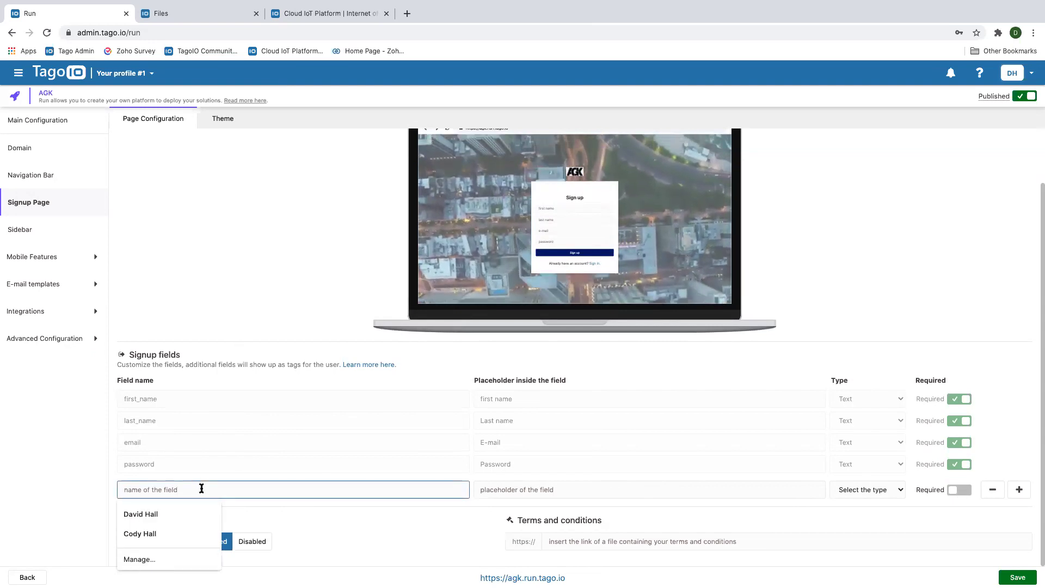
{"action": "type", "text": "Age"}
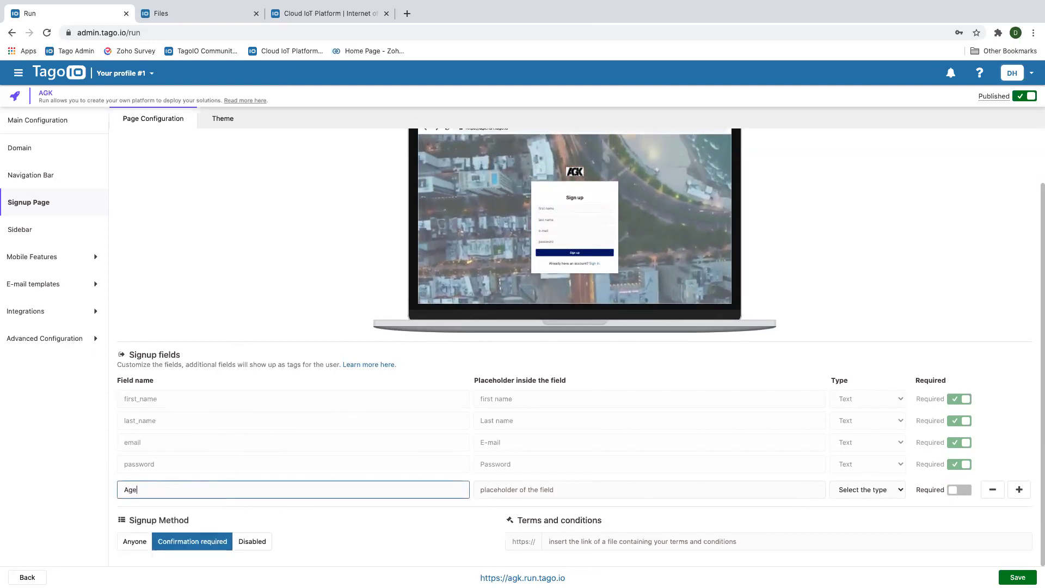
{"action": "left_click", "coordinate": [504, 493]}
{"action": "type", "text": "Age"}
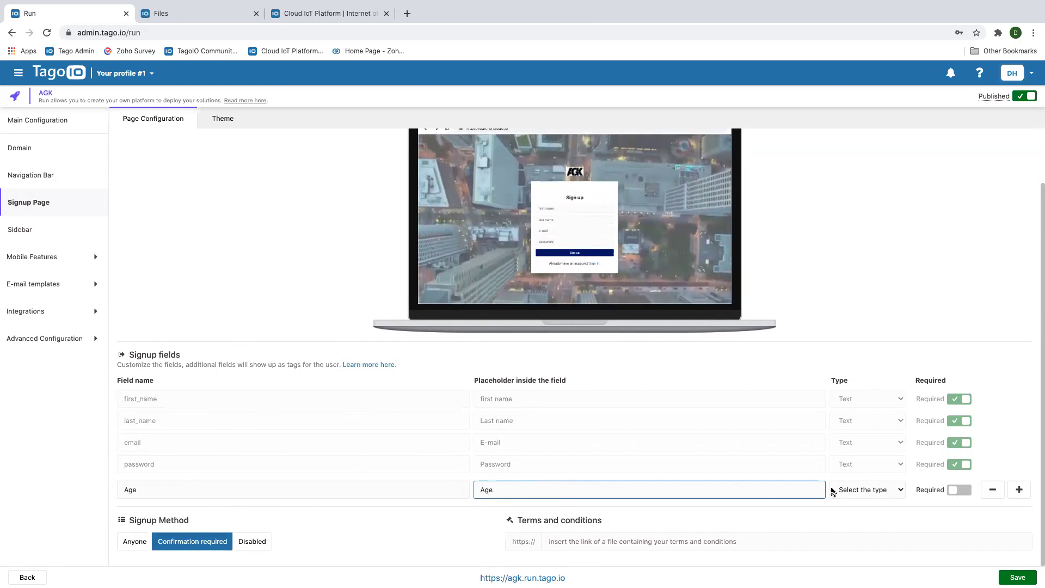
{"action": "left_click", "coordinate": [896, 490]}
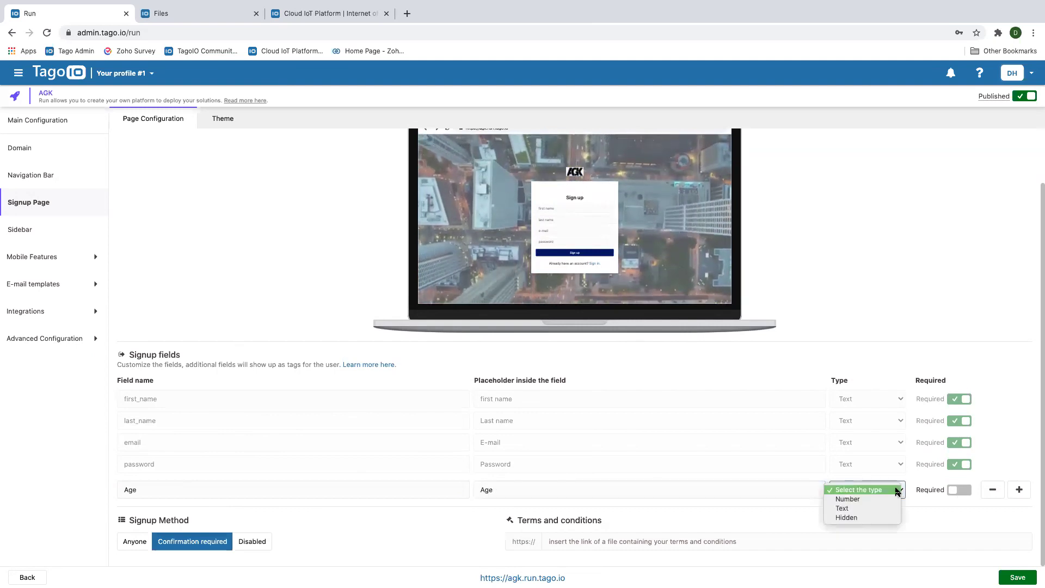
{"action": "left_click", "coordinate": [847, 500]}
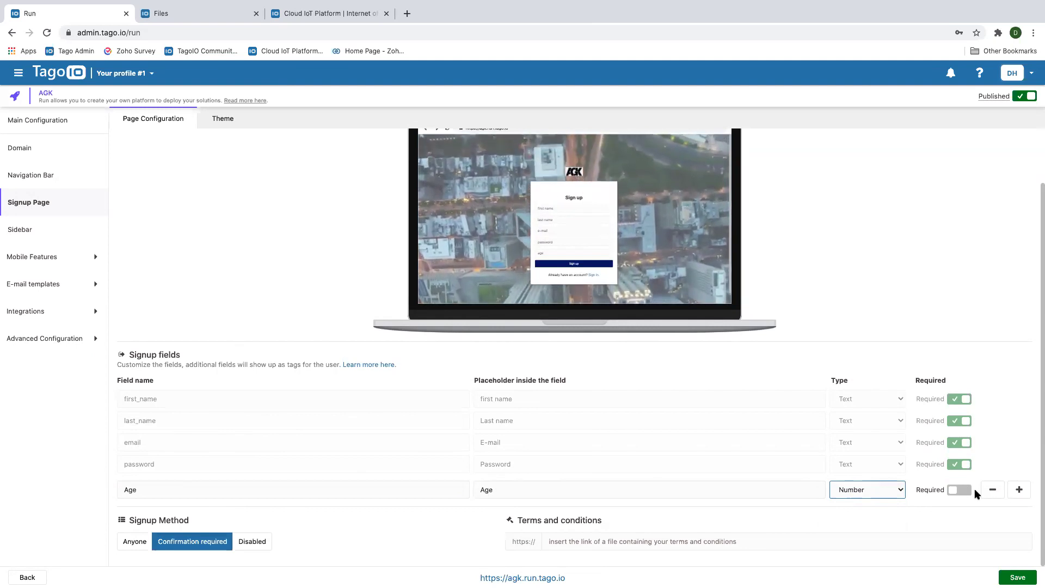
{"action": "left_click", "coordinate": [1019, 490]}
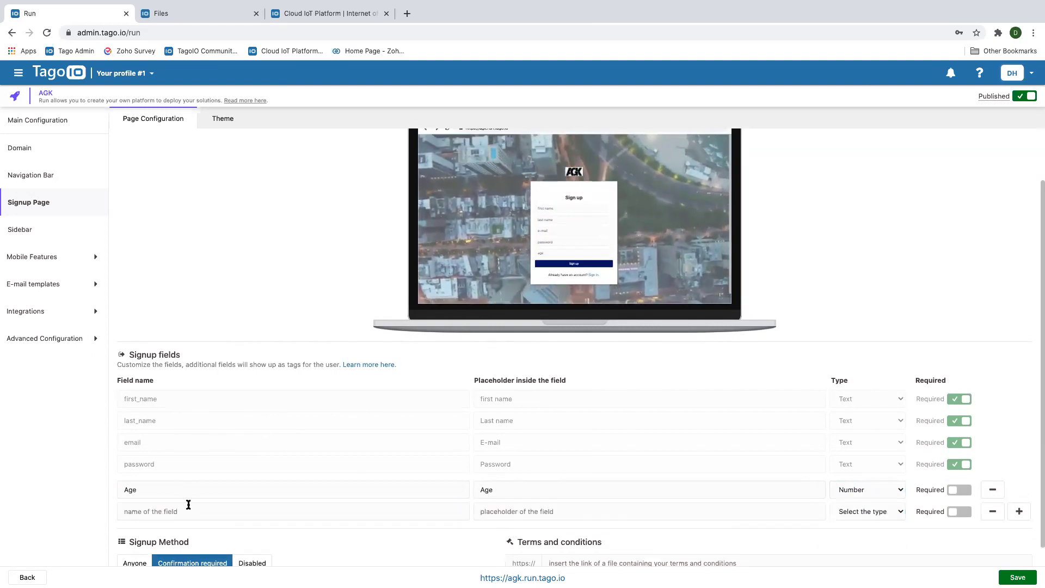
Name the new signup field 'Company' with placeholder 'Company' and mark it required
{"action": "left_click", "coordinate": [167, 511]}
{"action": "type", "text": "Companu"}
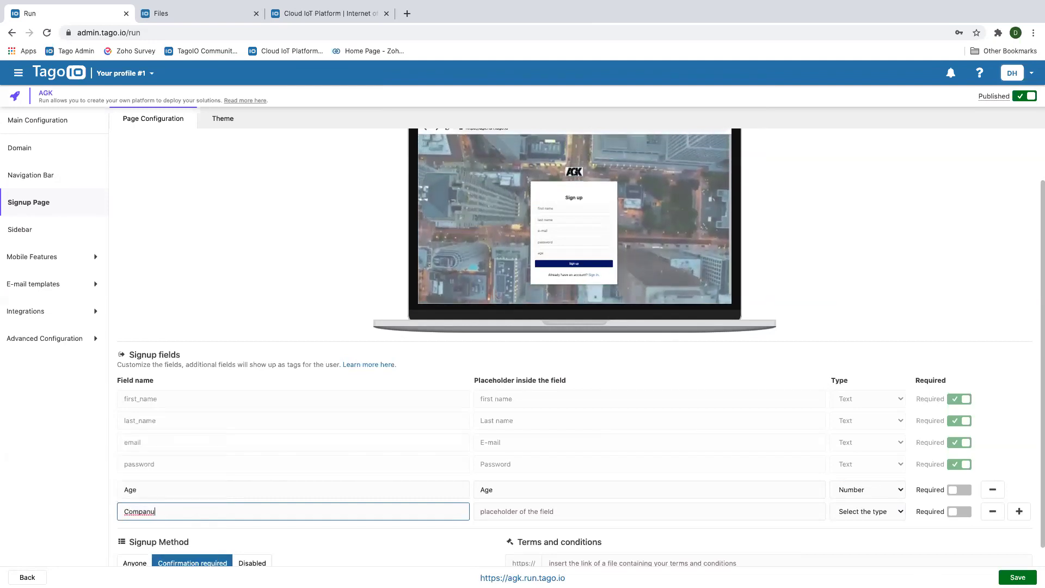
{"action": "key", "text": "BackSpace"}
{"action": "type", "text": "y"}
{"action": "left_click", "coordinate": [505, 512]}
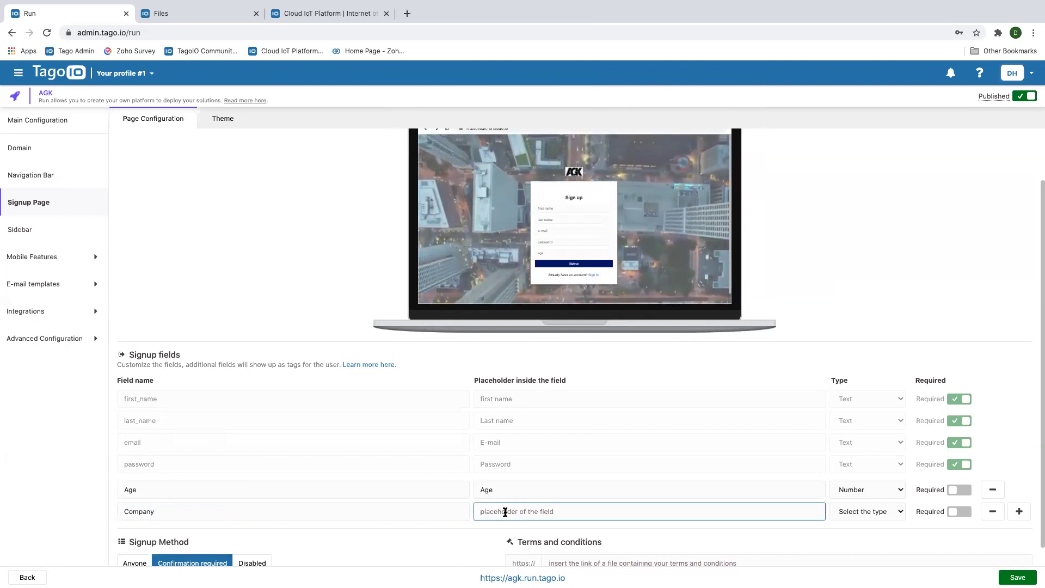
{"action": "type", "text": "Company"}
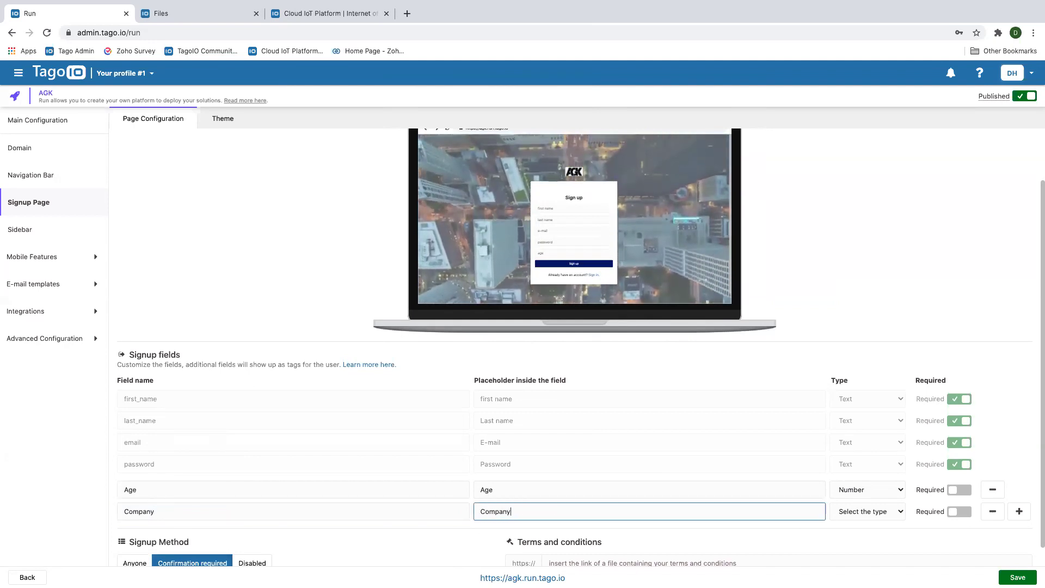
{"action": "left_click", "coordinate": [957, 513]}
{"action": "scroll", "coordinate": [601, 437], "scroll_direction": "down", "scroll_amount": 1}
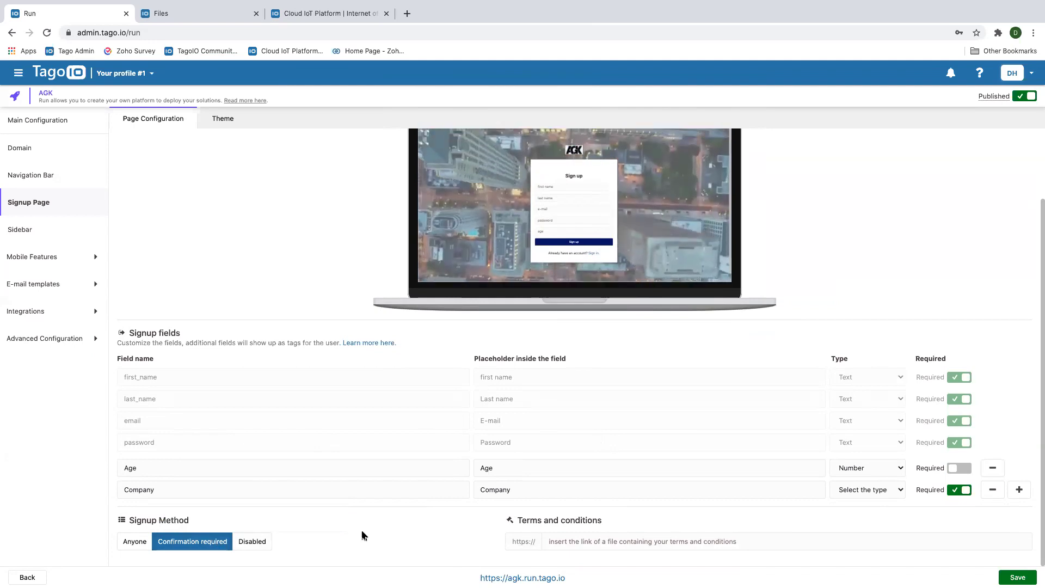
{"action": "left_click", "coordinate": [559, 542]}
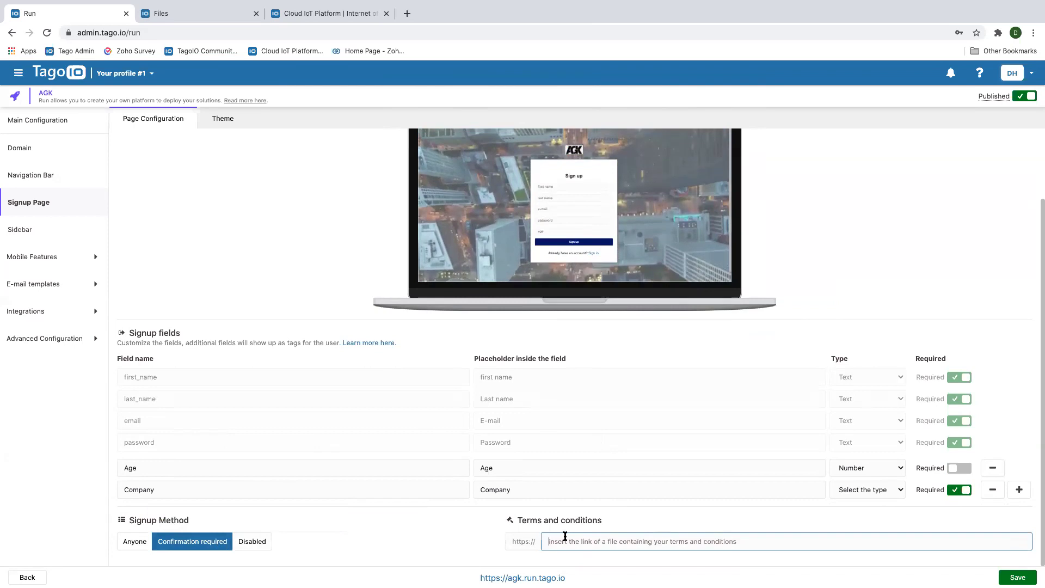
Link the Terms and conditions to the copied TermsAndConditions.txt file URL
{"action": "left_click", "coordinate": [171, 16]}
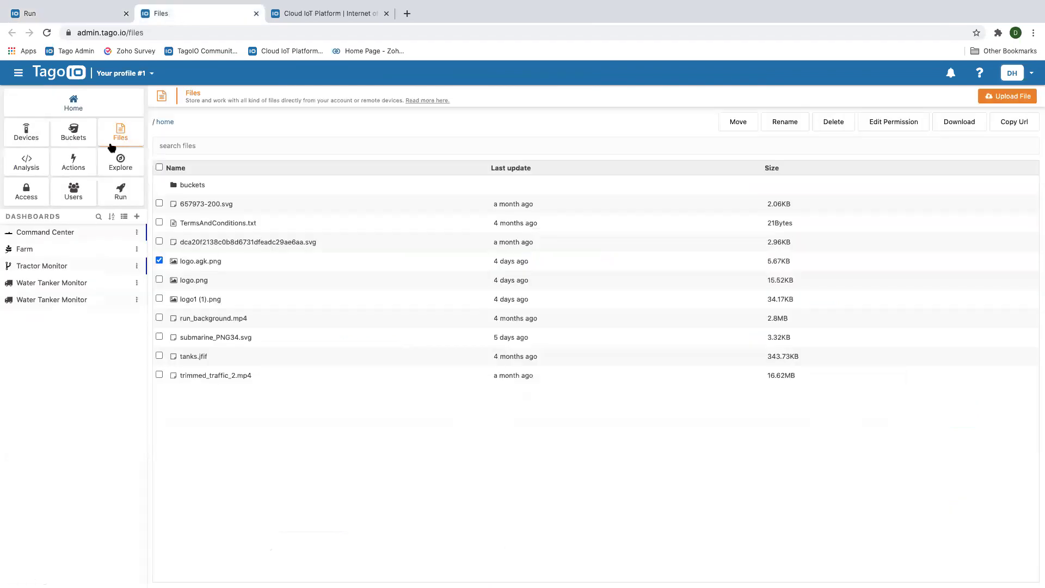
{"action": "left_click", "coordinate": [159, 223]}
{"action": "left_click", "coordinate": [155, 261]}
{"action": "left_click", "coordinate": [1013, 123]}
{"action": "left_click", "coordinate": [82, 13]}
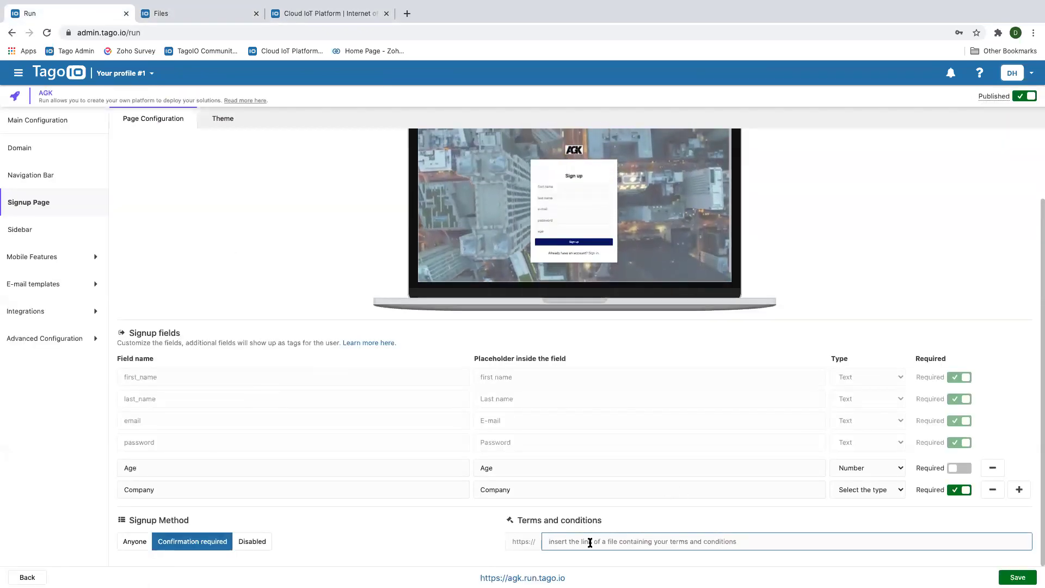
{"action": "key", "text": "super+v"}
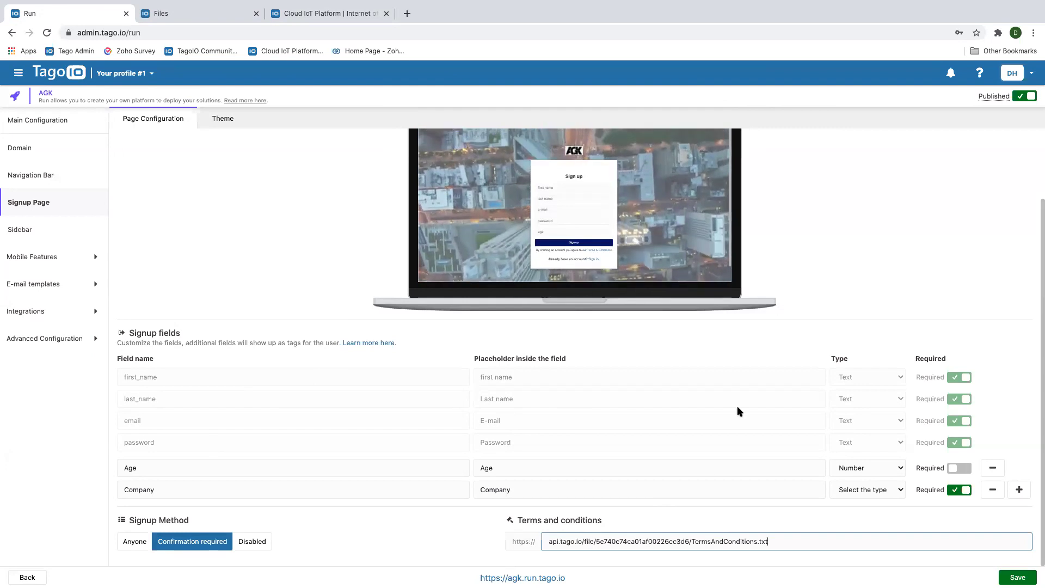
Switch to the signup page's Theme settings
{"action": "scroll", "coordinate": [654, 411], "scroll_direction": "up", "scroll_amount": 1}
{"action": "scroll", "coordinate": [654, 411], "scroll_direction": "down", "scroll_amount": 1}
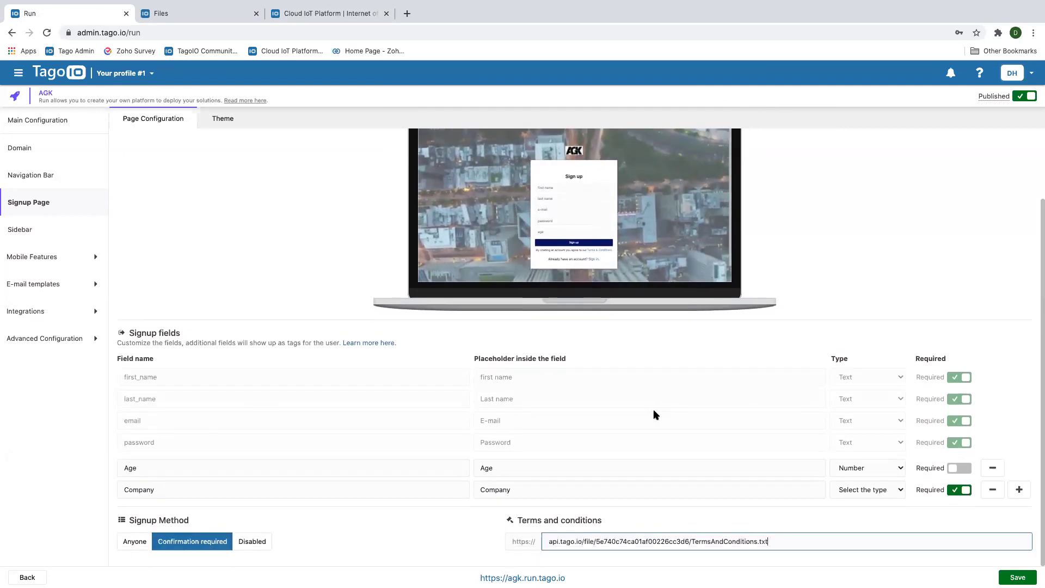
{"action": "left_click", "coordinate": [220, 121]}
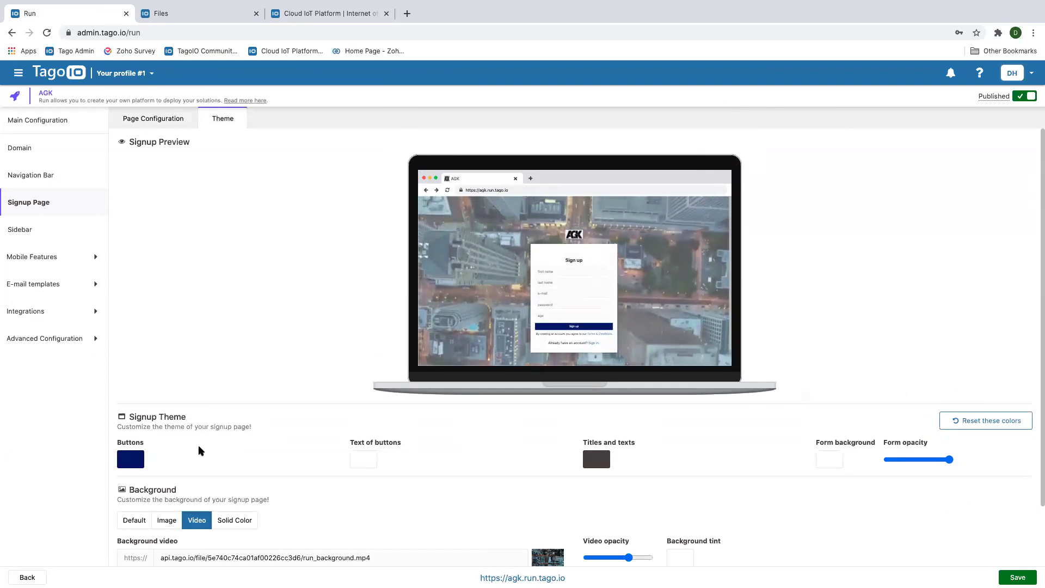
Make the signup buttons a softer blue and the titles and texts dark red
{"action": "scroll", "coordinate": [305, 443], "scroll_direction": "down", "scroll_amount": 2}
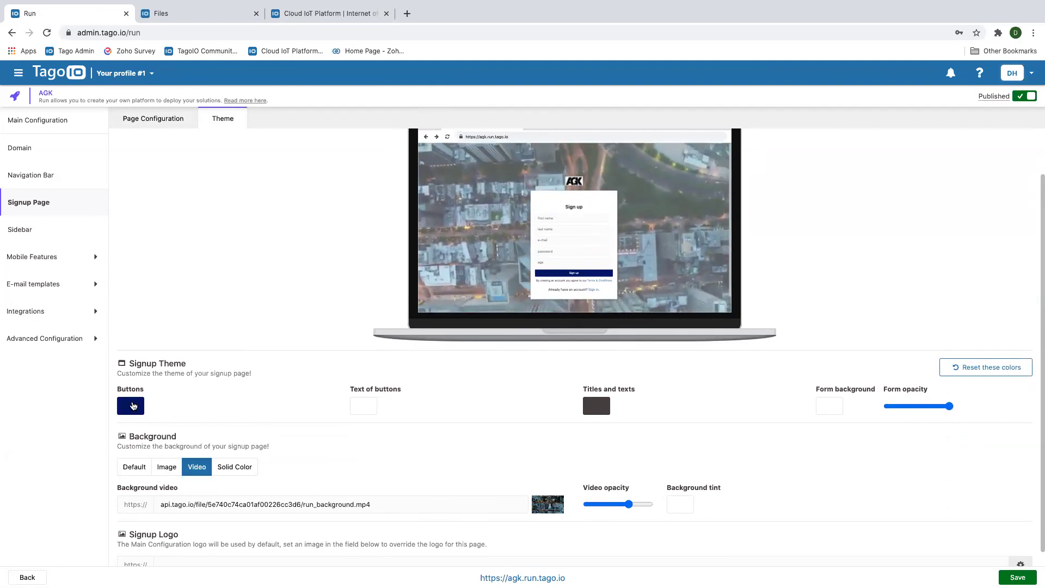
{"action": "left_click", "coordinate": [134, 406]}
{"action": "left_click_drag", "start_coordinate": [236, 456], "coordinate": [177, 427]}
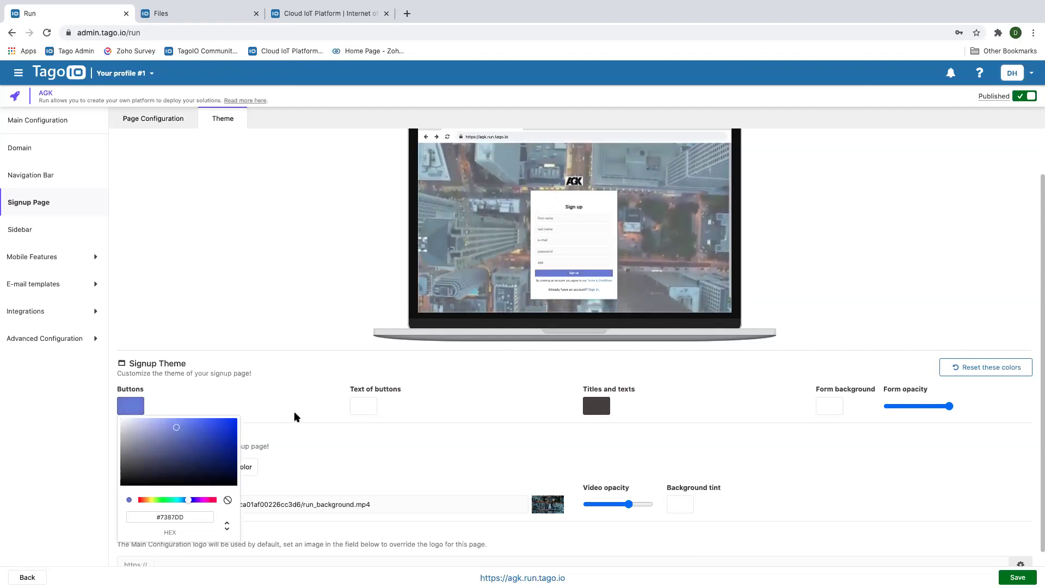
{"action": "left_click", "coordinate": [319, 424]}
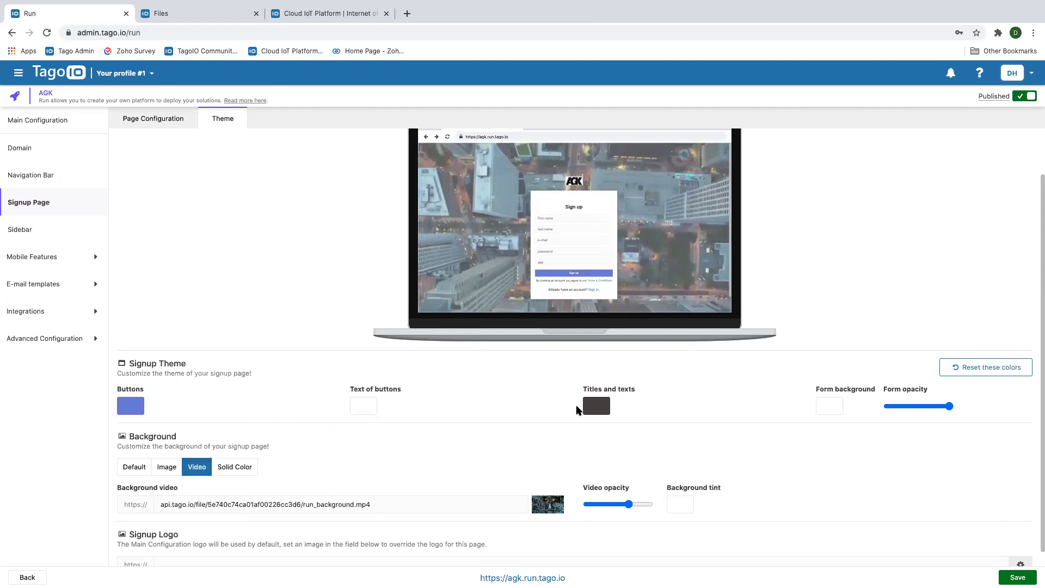
{"action": "left_click", "coordinate": [591, 406]}
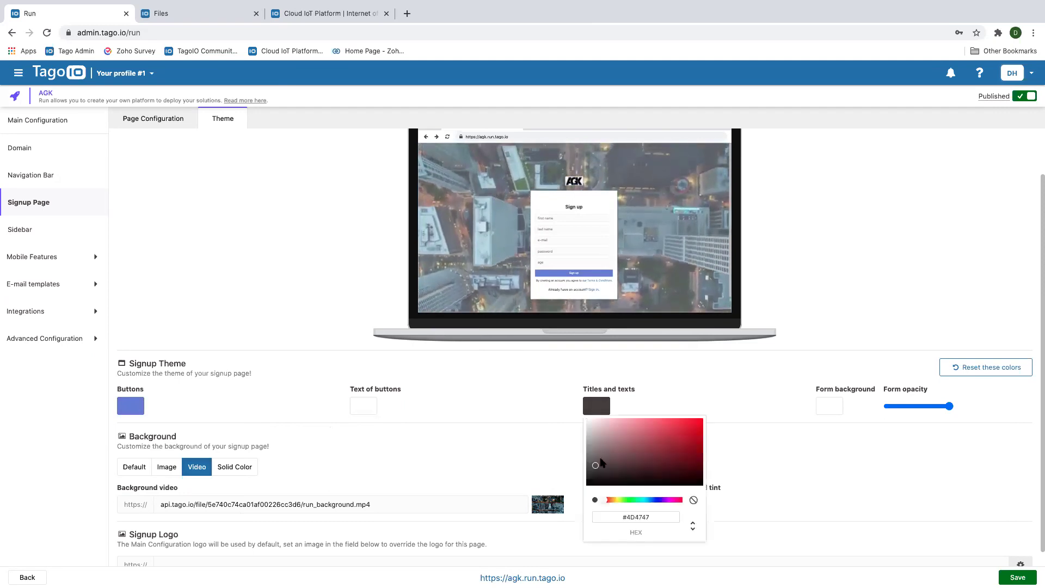
{"action": "left_click", "coordinate": [665, 438]}
{"action": "mouse_move", "coordinate": [667, 439]}
{"action": "left_mouse_down"}
{"action": "mouse_move", "coordinate": [689, 443]}
{"action": "mouse_move", "coordinate": [652, 446]}
{"action": "left_mouse_up"}
{"action": "left_click", "coordinate": [755, 448]}
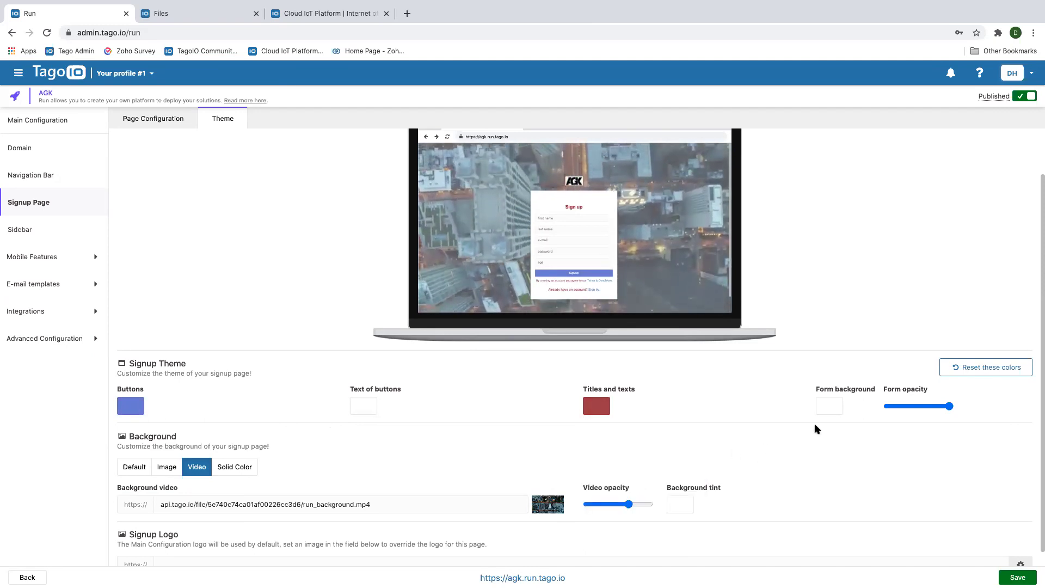
Adjust form opacity, dim the background video, and make the form background pale pink #C0AFAF
{"action": "mouse_move", "coordinate": [949, 406]}
{"action": "left_mouse_down"}
{"action": "mouse_move", "coordinate": [910, 408]}
{"action": "mouse_move", "coordinate": [950, 409]}
{"action": "left_mouse_up"}
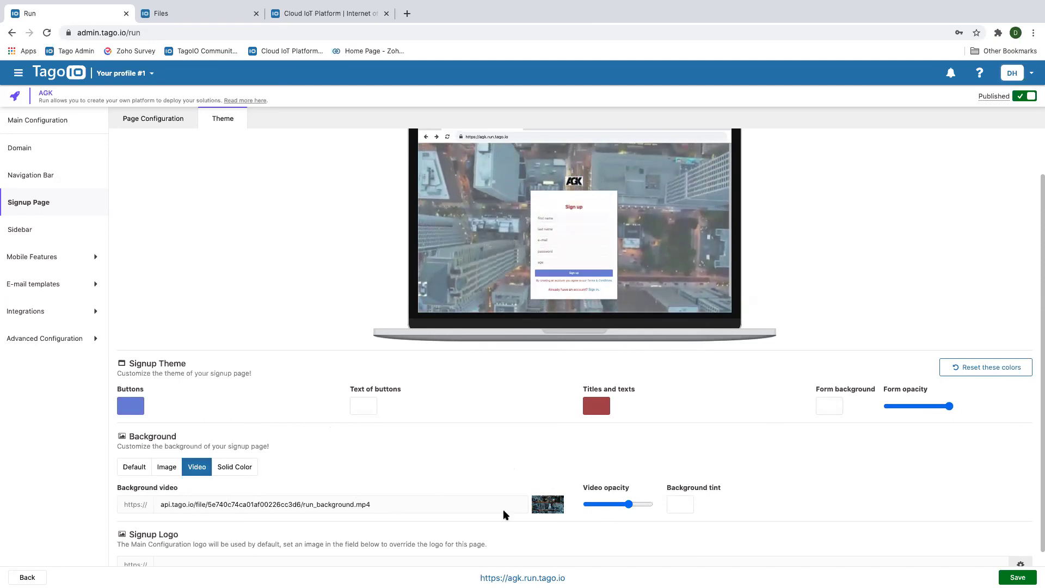
{"action": "mouse_move", "coordinate": [626, 508]}
{"action": "left_mouse_down"}
{"action": "mouse_move", "coordinate": [598, 508]}
{"action": "mouse_move", "coordinate": [660, 502]}
{"action": "mouse_move", "coordinate": [618, 508]}
{"action": "left_mouse_up"}
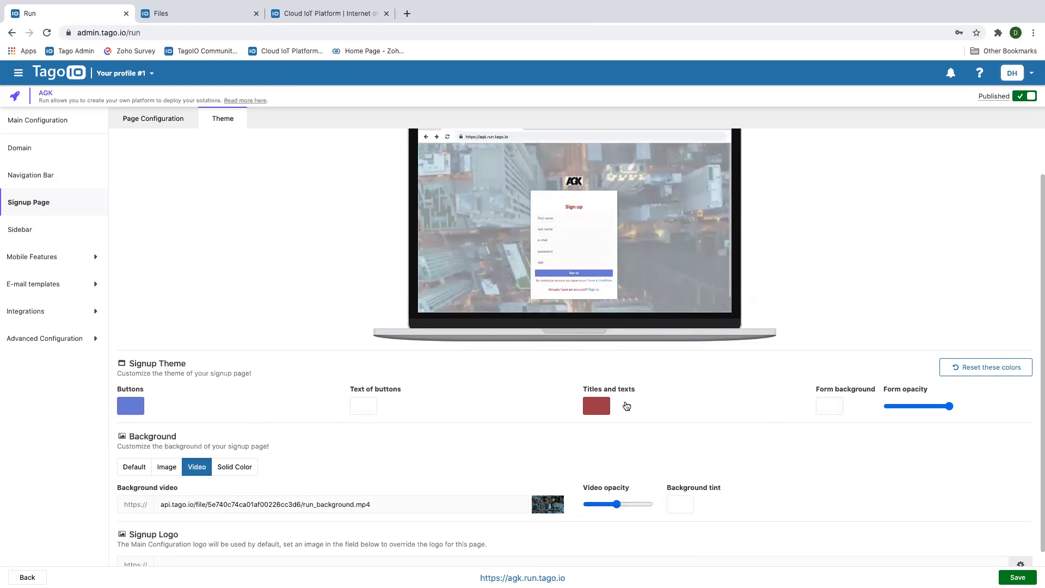
{"action": "left_click", "coordinate": [830, 406]}
{"action": "mouse_move", "coordinate": [832, 437]}
{"action": "left_mouse_down"}
{"action": "mouse_move", "coordinate": [872, 439]}
{"action": "mouse_move", "coordinate": [905, 479]}
{"action": "mouse_move", "coordinate": [837, 455]}
{"action": "left_mouse_up"}
{"action": "left_click_drag", "start_coordinate": [833, 453], "coordinate": [831, 438]}
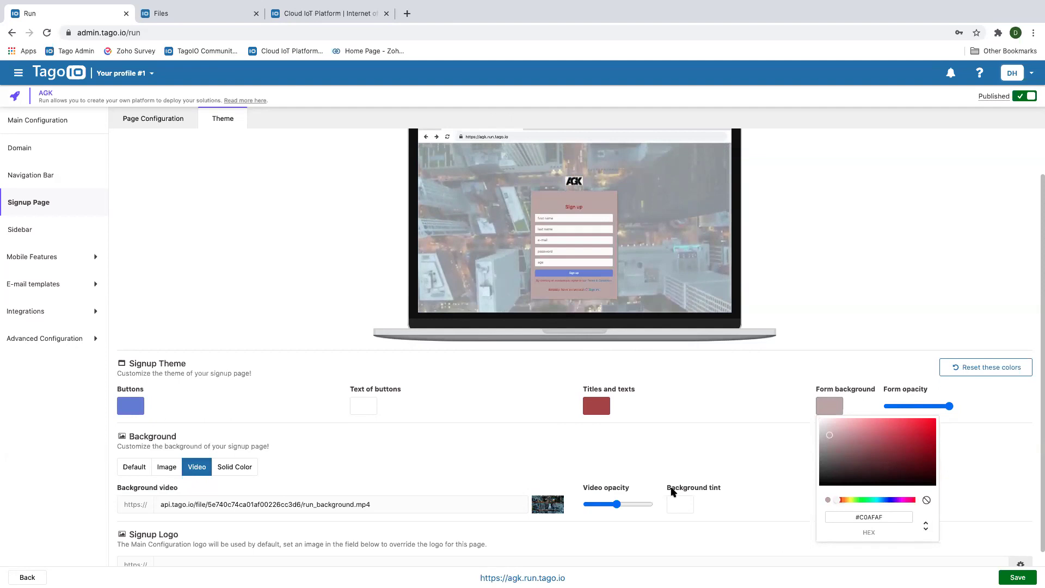
{"action": "left_click", "coordinate": [675, 491]}
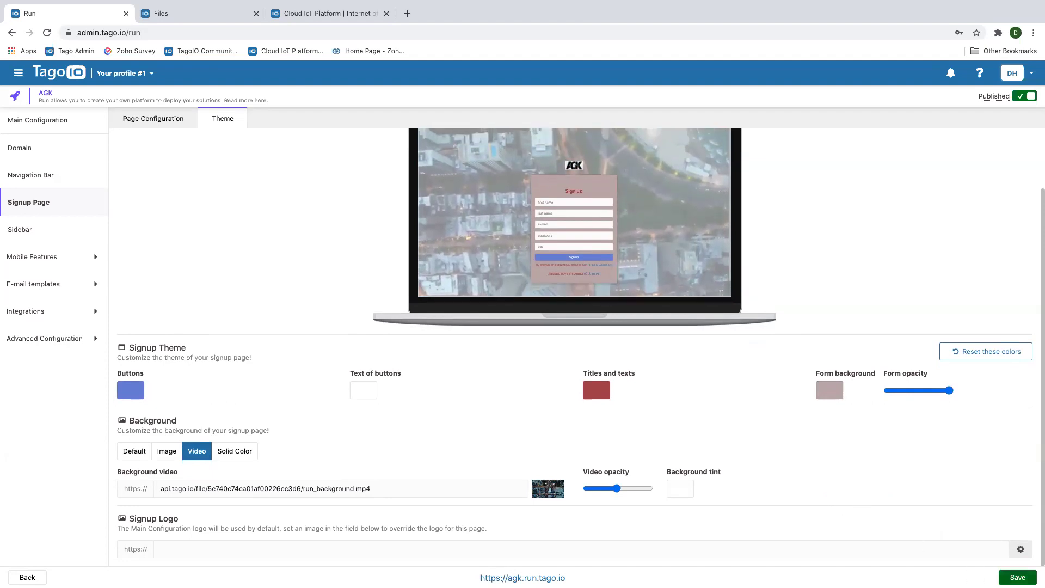
Attempt to save the signup page, dismiss the fields warning, and select the Signup Logo field
{"action": "left_click", "coordinate": [1014, 577]}
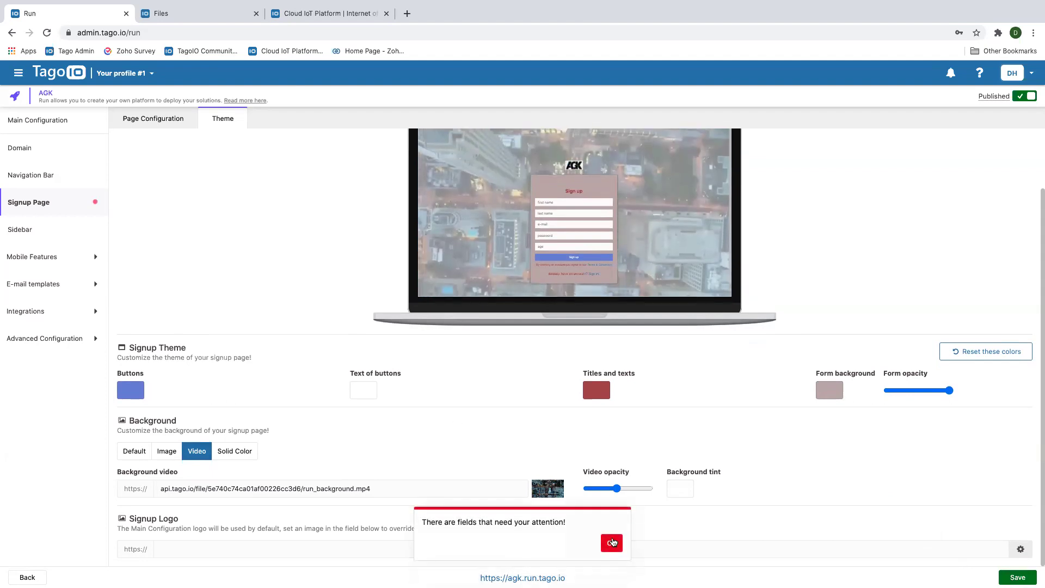
{"action": "left_click", "coordinate": [612, 543]}
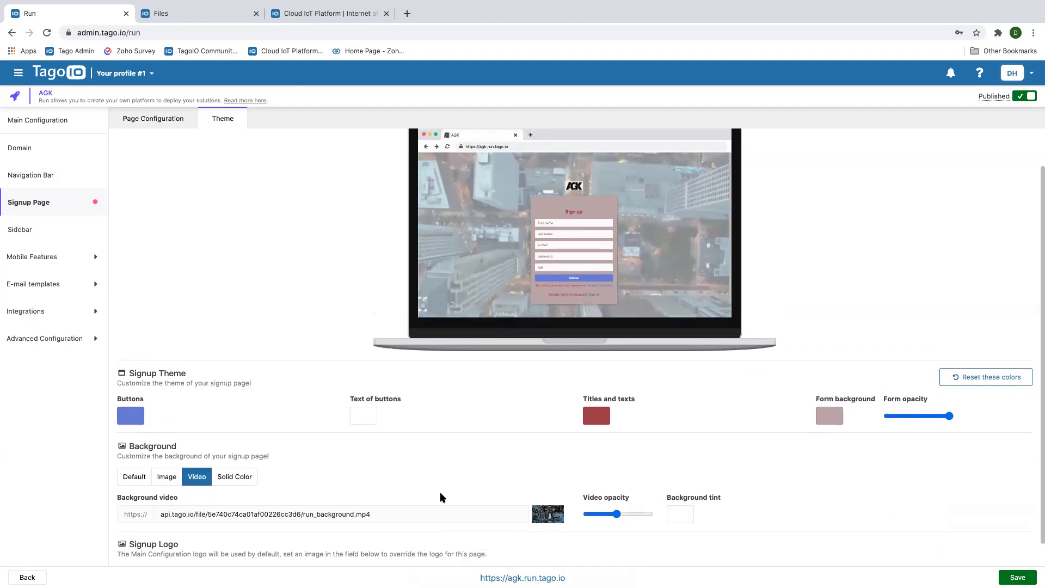
{"action": "left_click", "coordinate": [198, 550]}
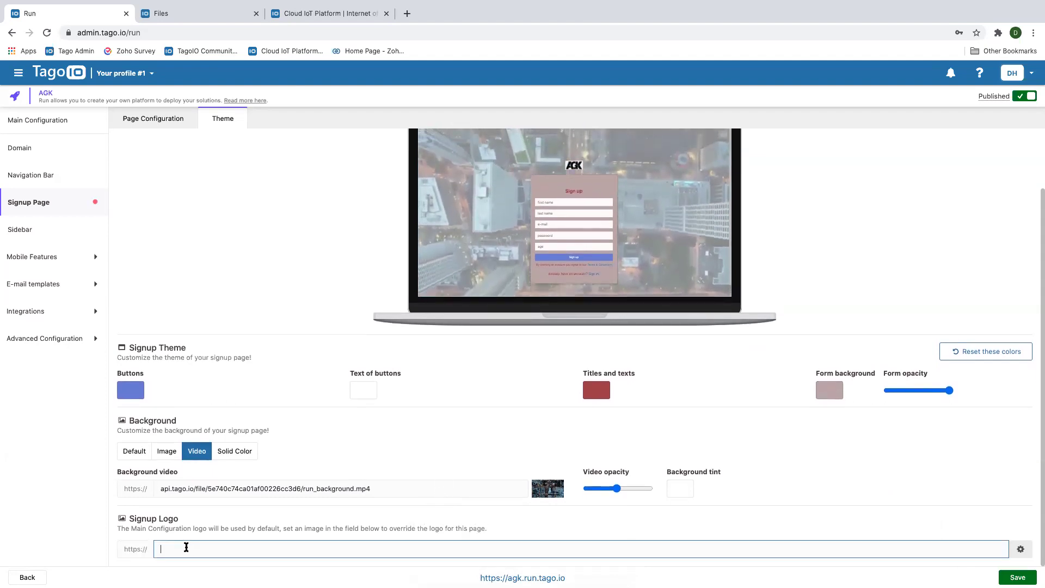
Copy logo.agk.png's URL from the Files list and paste it as the Signup Logo
{"action": "left_click", "coordinate": [174, 13]}
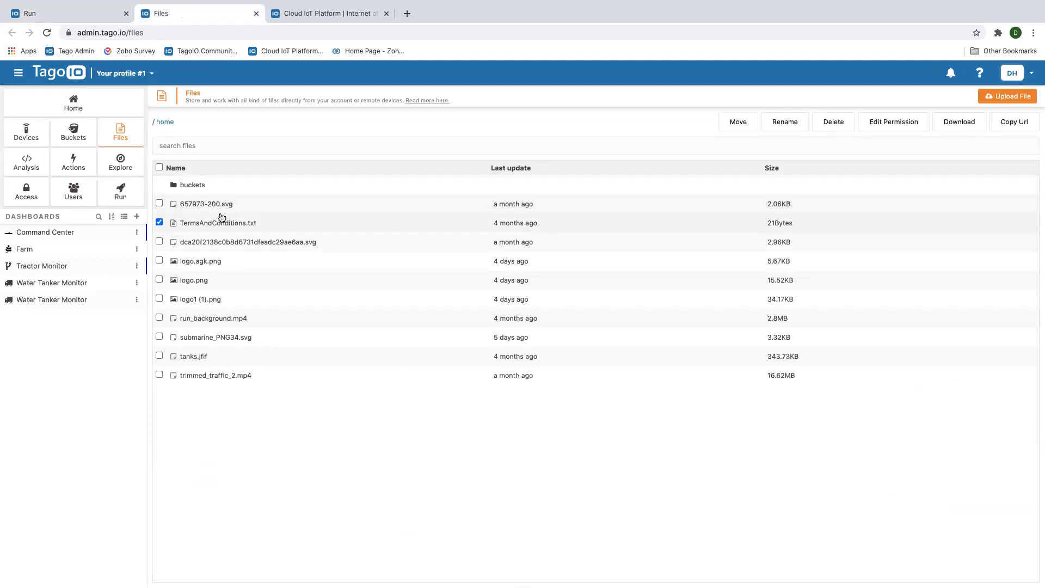
{"action": "left_click", "coordinate": [160, 223]}
{"action": "left_click", "coordinate": [159, 261]}
{"action": "left_click", "coordinate": [1002, 122]}
{"action": "left_click", "coordinate": [25, 14]}
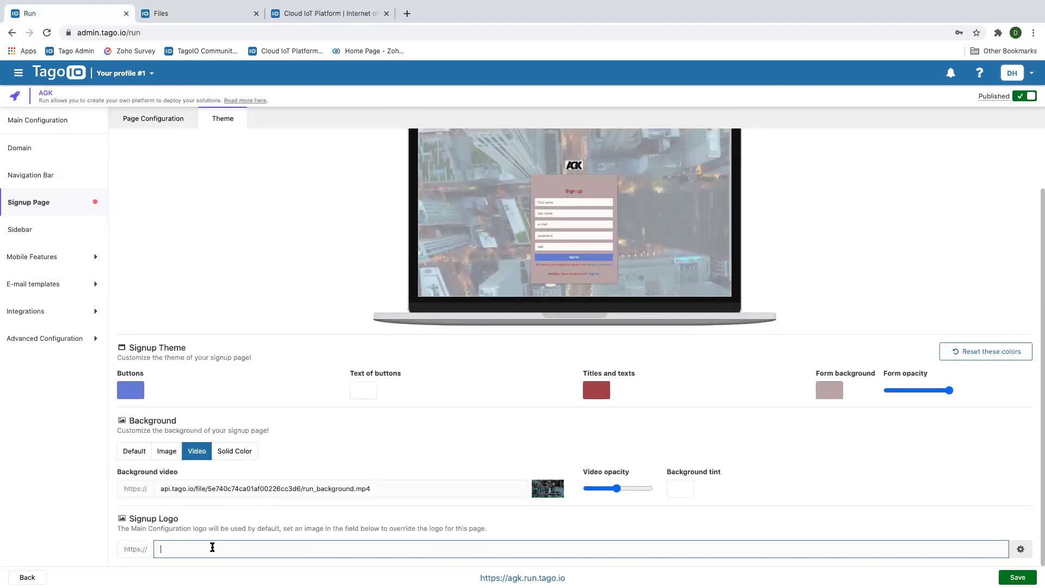
{"action": "key", "text": "ctrl+v"}
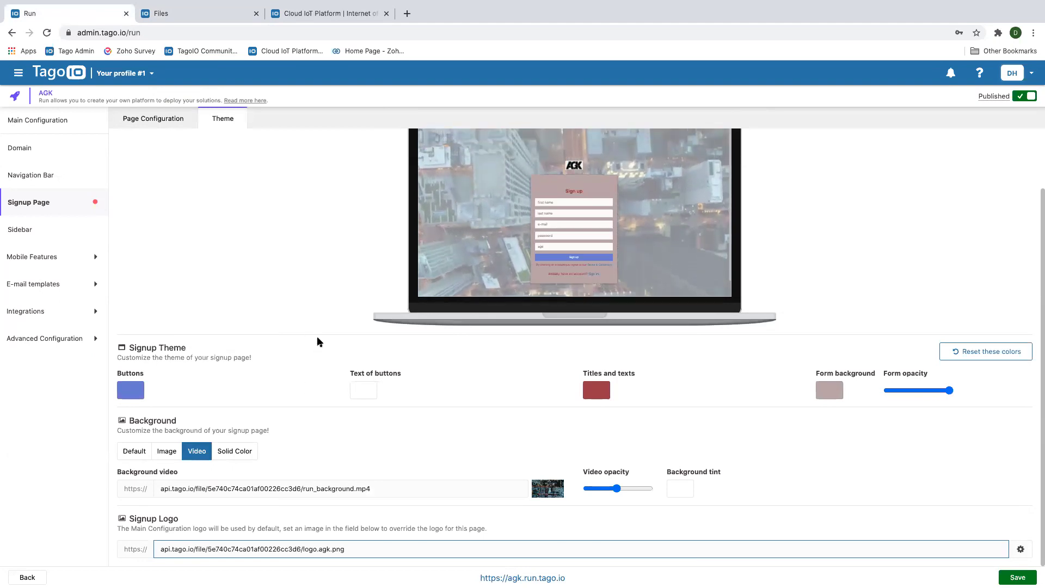
{"action": "scroll", "coordinate": [308, 335], "scroll_direction": "up", "scroll_amount": 2}
{"action": "scroll", "coordinate": [308, 334], "scroll_direction": "up", "scroll_amount": 1}
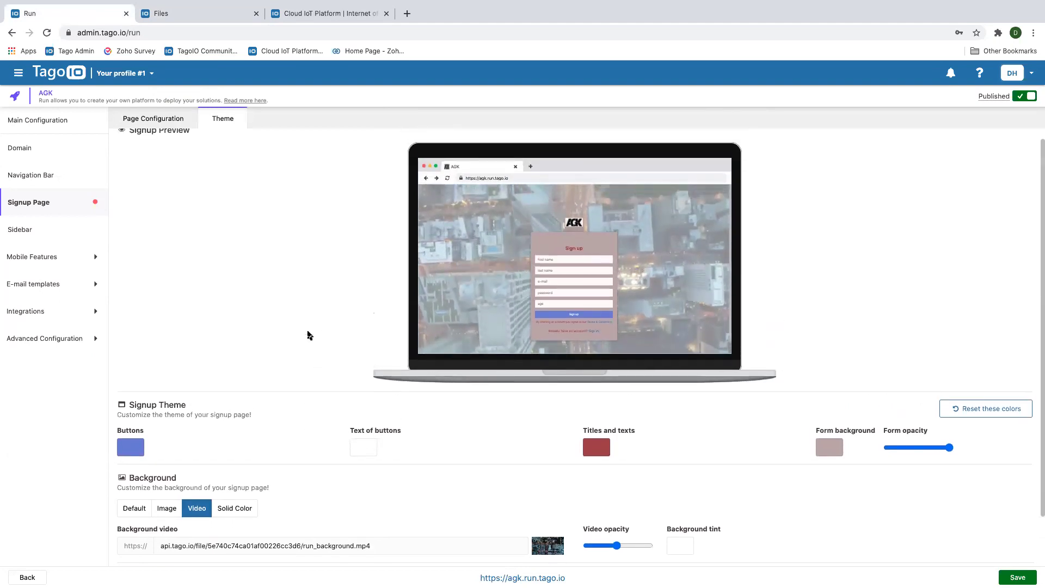
{"action": "scroll", "coordinate": [294, 305], "scroll_direction": "down", "scroll_amount": 3}
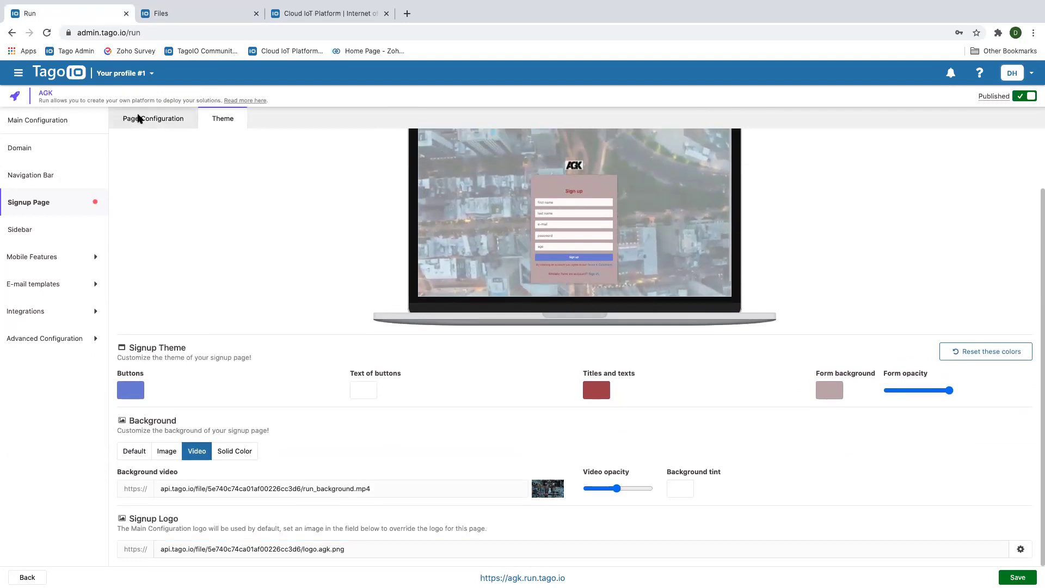
Change the Company signup field's type to Text, then save and deploy the Run
{"action": "left_click", "coordinate": [143, 118]}
{"action": "scroll", "coordinate": [326, 295], "scroll_direction": "down", "scroll_amount": 3}
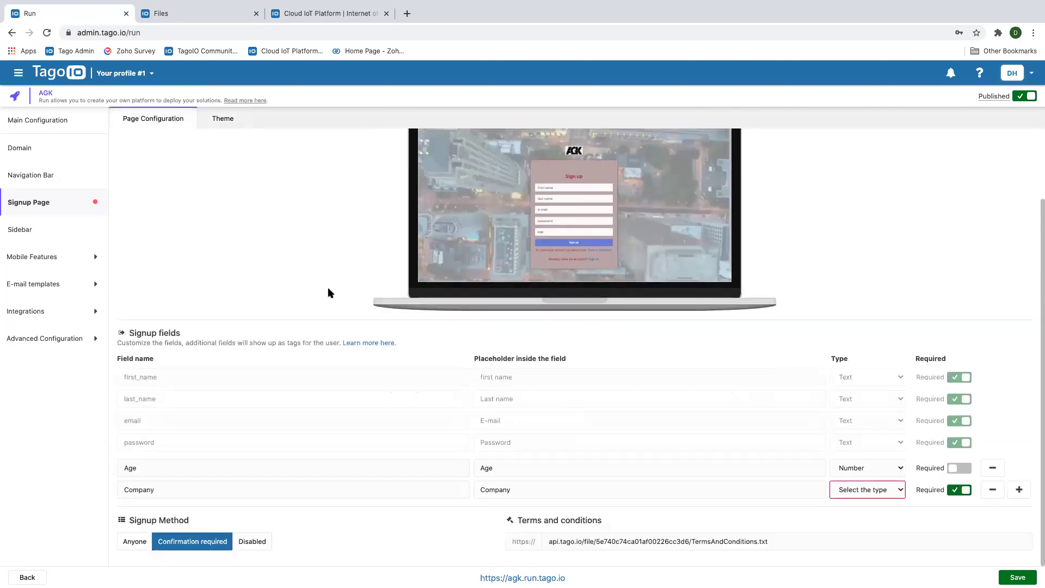
{"action": "left_click", "coordinate": [900, 491]}
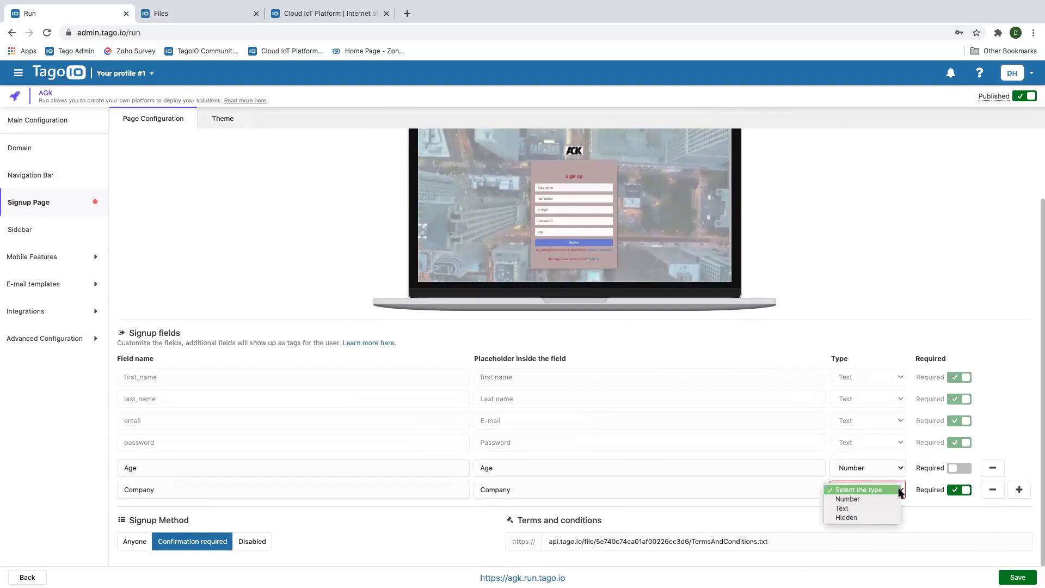
{"action": "left_click", "coordinate": [853, 509]}
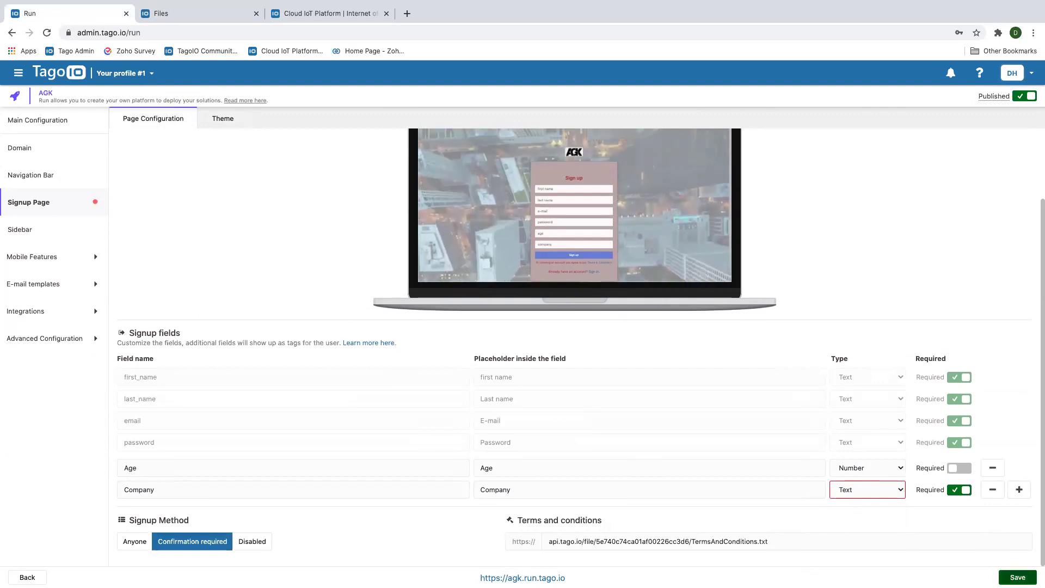
{"action": "left_click", "coordinate": [1018, 577]}
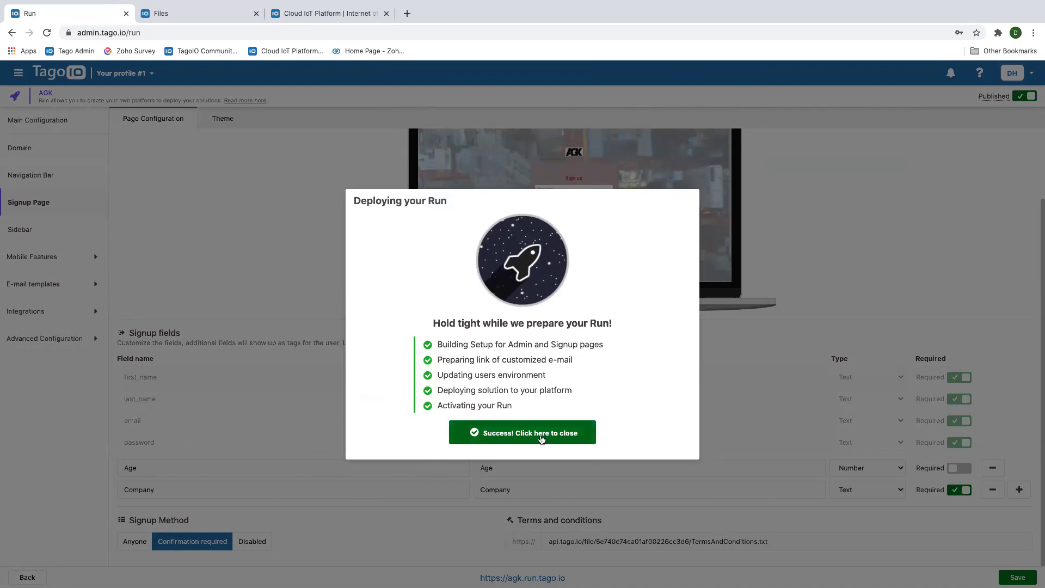
{"action": "left_click", "coordinate": [541, 438]}
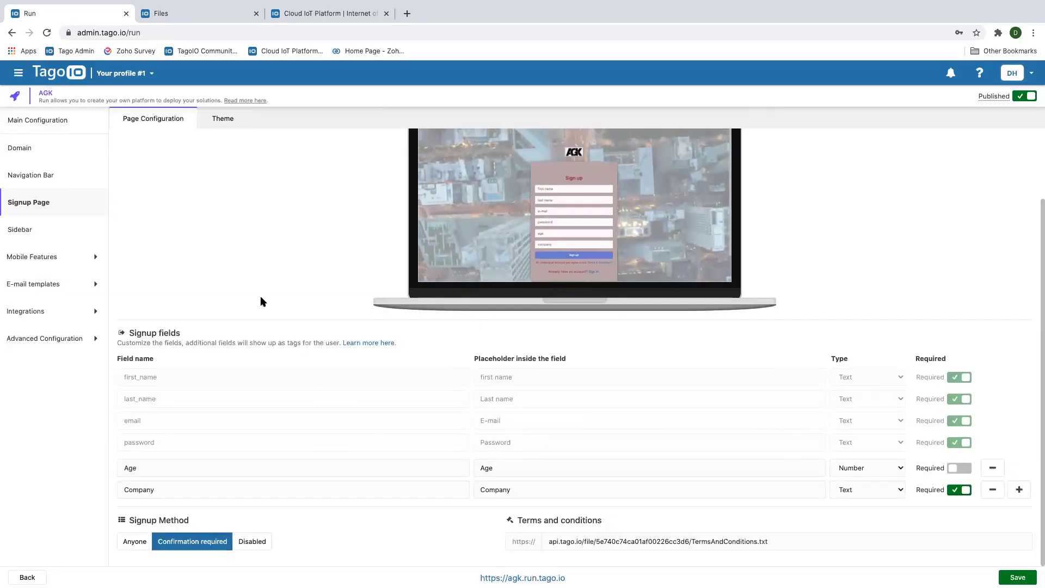
{"action": "scroll", "coordinate": [261, 296], "scroll_direction": "up", "scroll_amount": 1}
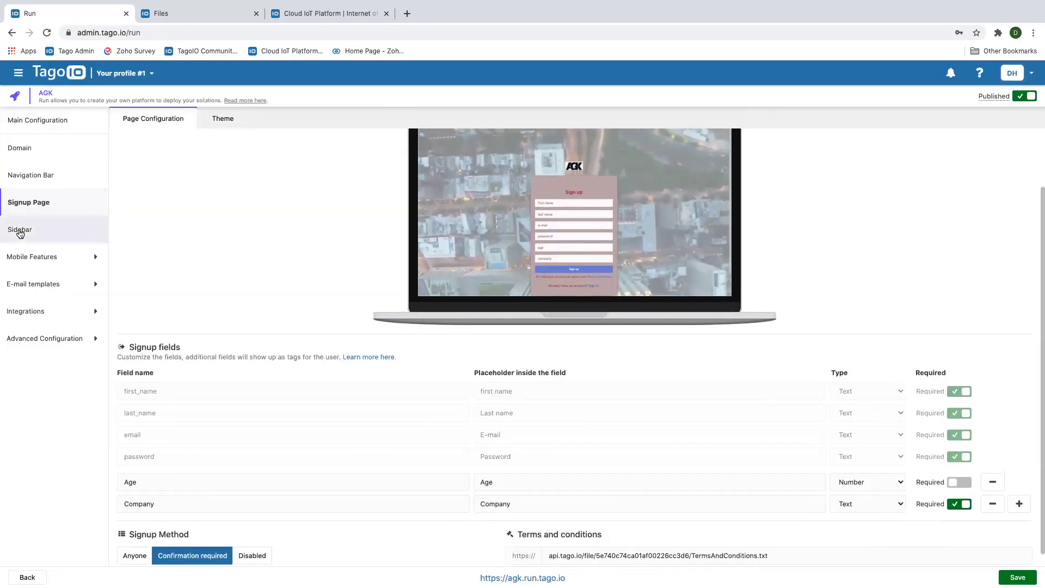
Open the Sidebar section of the Run settings to see the Home, Documentation and Blog buttons
{"action": "left_click", "coordinate": [22, 232]}
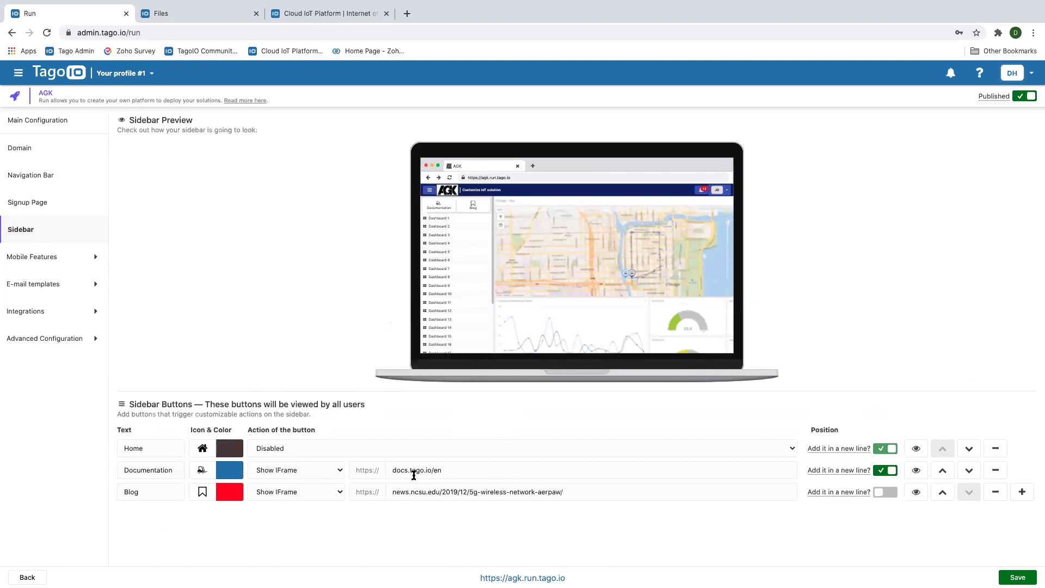
Search the Home button's icon list for 'car' and 'bus', then close it unchanged
{"action": "left_click", "coordinate": [213, 447]}
{"action": "left_click", "coordinate": [226, 466]}
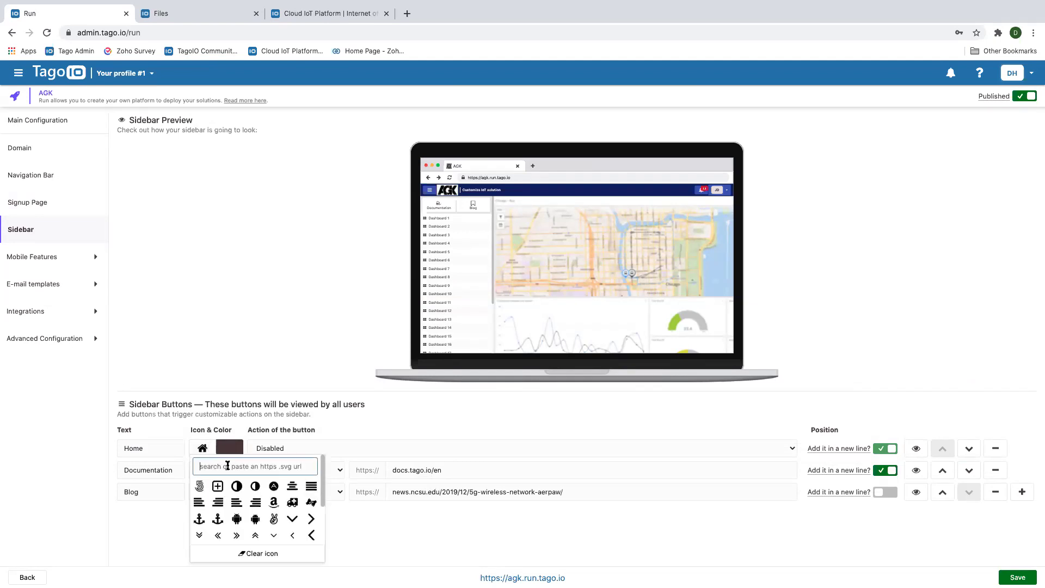
{"action": "type", "text": "car"}
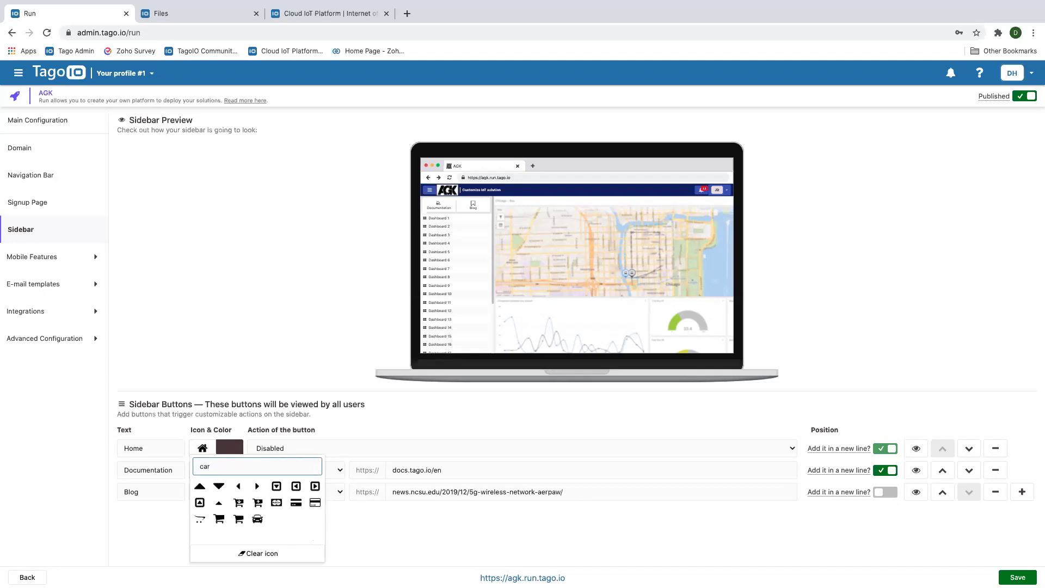
{"action": "key", "text": "BackSpace"}
{"action": "key", "text": "BackSpace"}
{"action": "key", "text": "BackSpace"}
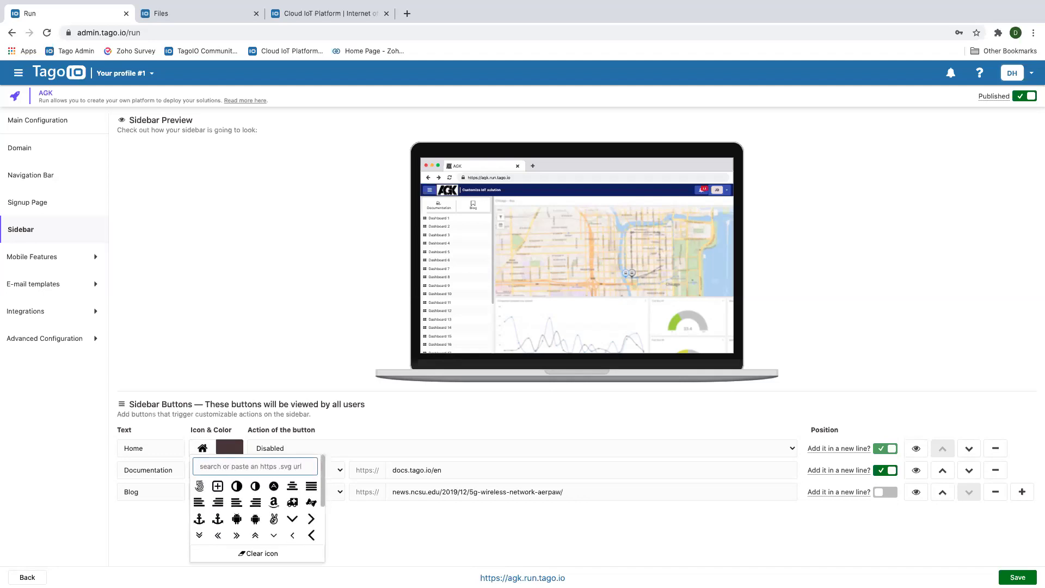
{"action": "type", "text": "bus"}
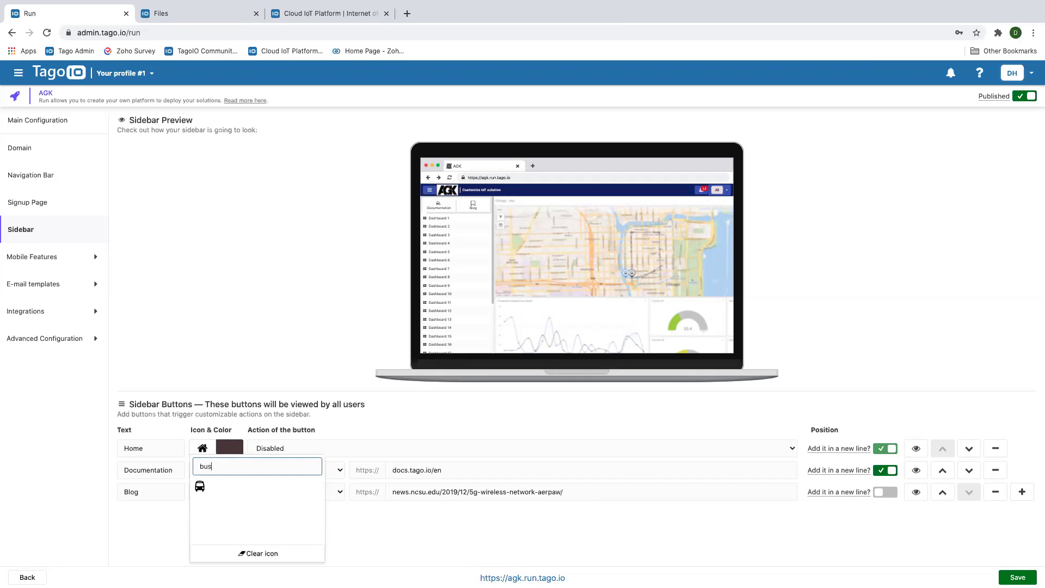
{"action": "key", "text": "BackSpace"}
{"action": "key", "text": "BackSpace"}
{"action": "key", "text": "BackSpace"}
{"action": "left_click", "coordinate": [442, 408]}
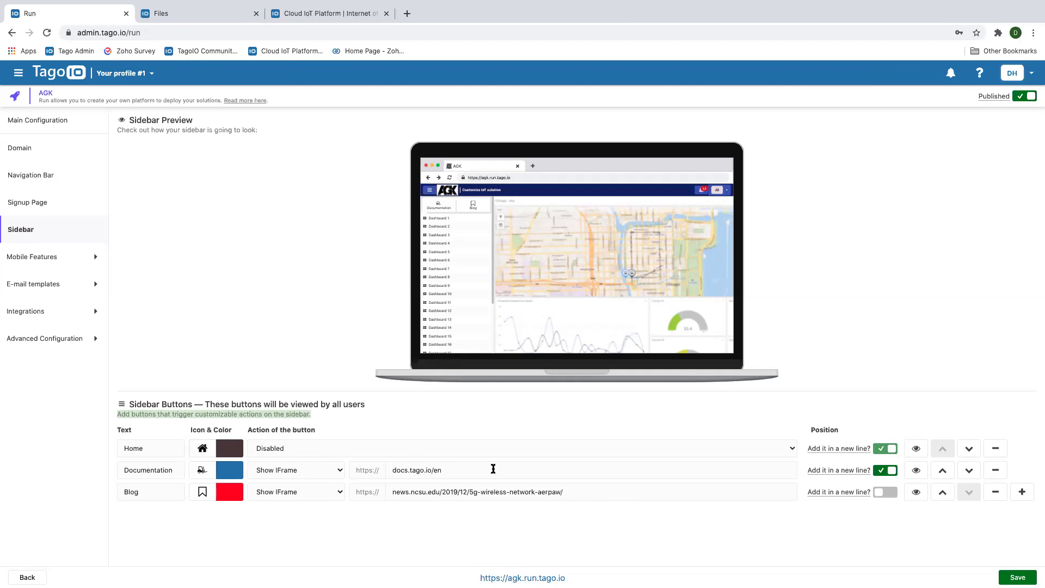
Make the Documentation button a brighter blue and keep its action as Show IFrame
{"action": "left_click", "coordinate": [224, 470]}
{"action": "left_click_drag", "start_coordinate": [180, 360], "coordinate": [201, 350]}
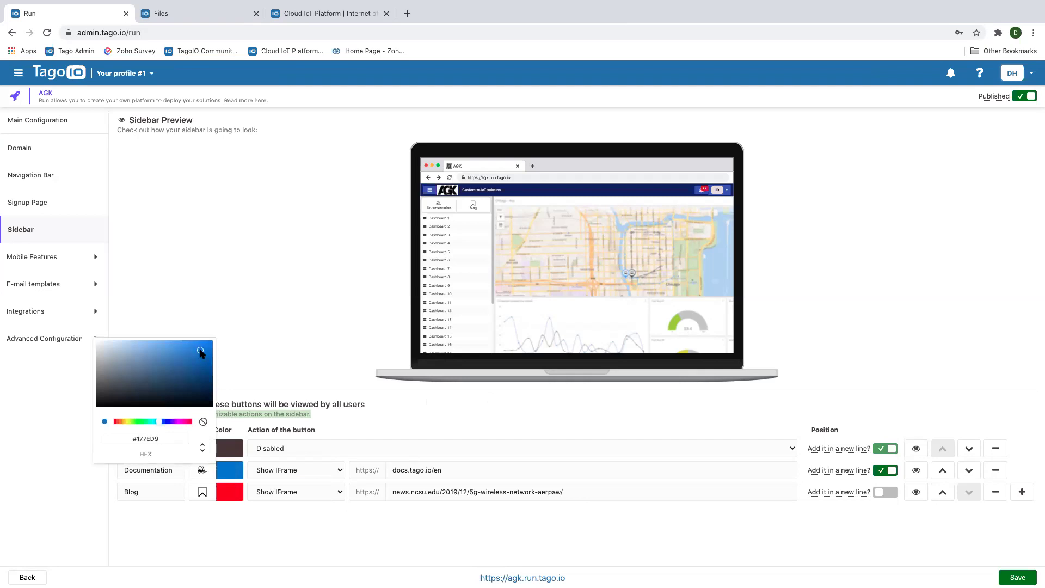
{"action": "left_click", "coordinate": [396, 417]}
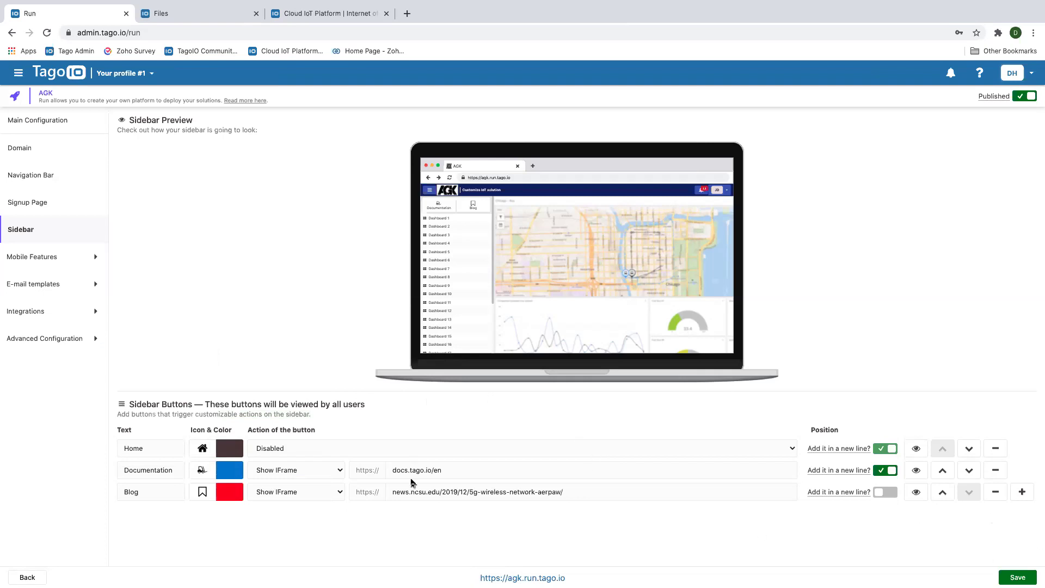
{"action": "left_click", "coordinate": [340, 472]}
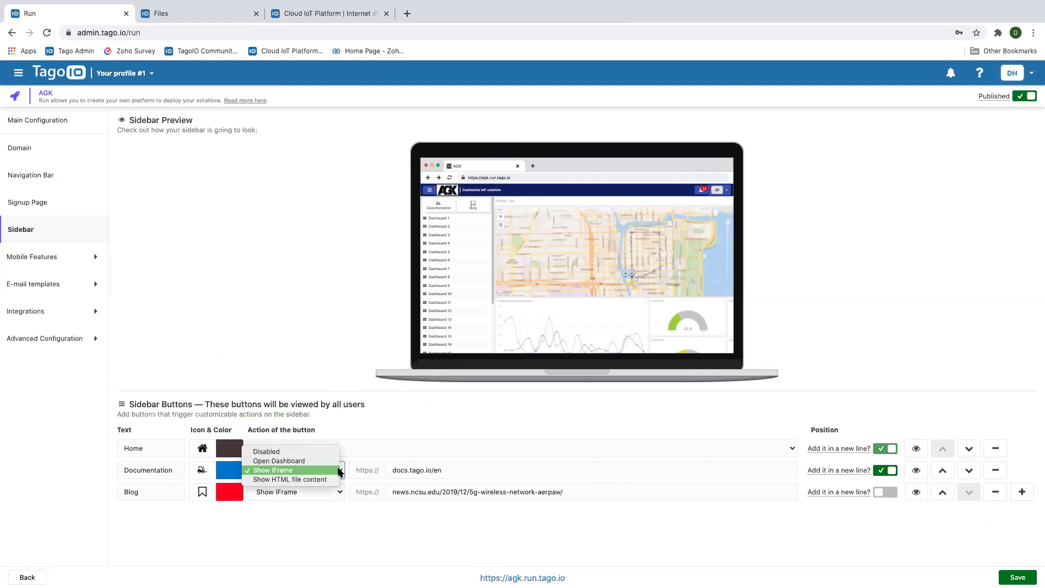
{"action": "left_click", "coordinate": [409, 430]}
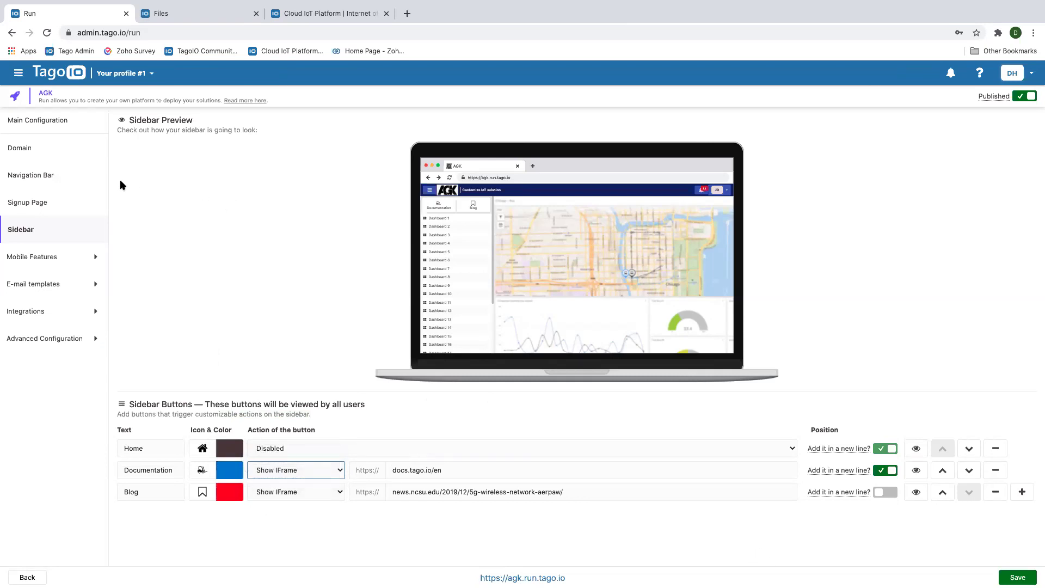
{"action": "left_click", "coordinate": [48, 257]}
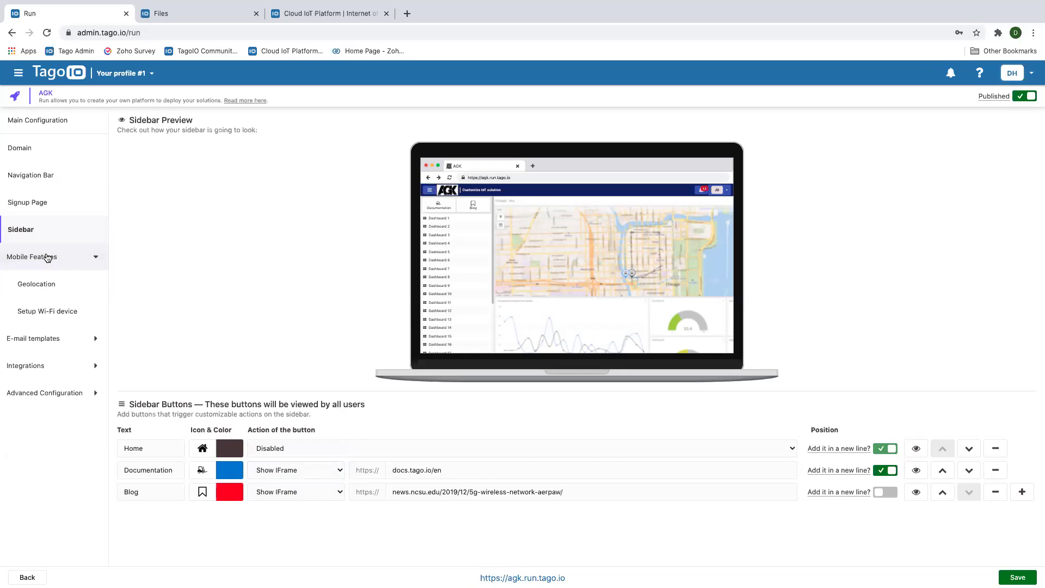
Review the Geolocation and Setup Wi-Fi device mobile feature settings
{"action": "left_click", "coordinate": [44, 286]}
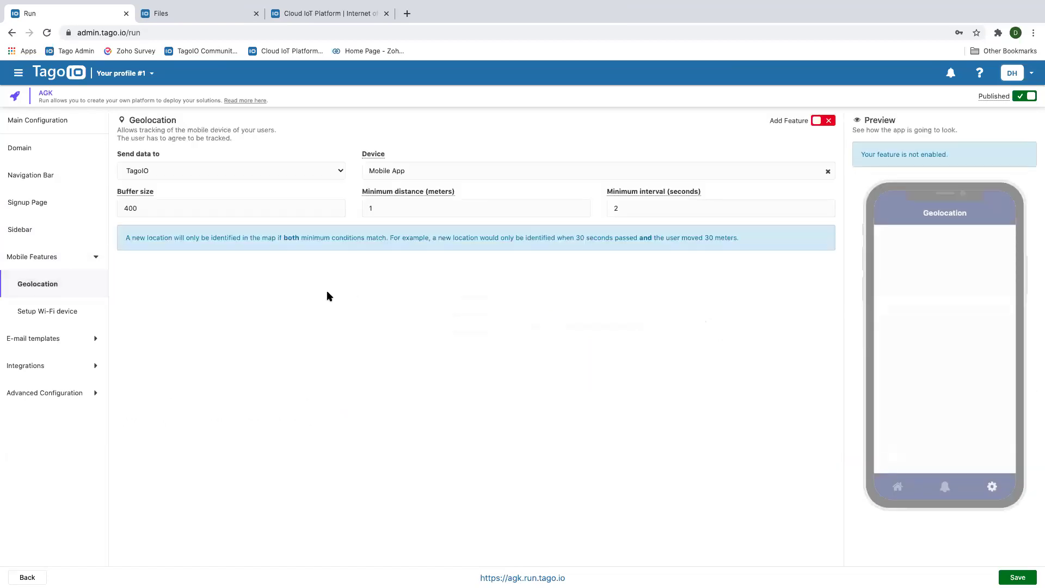
{"action": "left_click", "coordinate": [52, 312]}
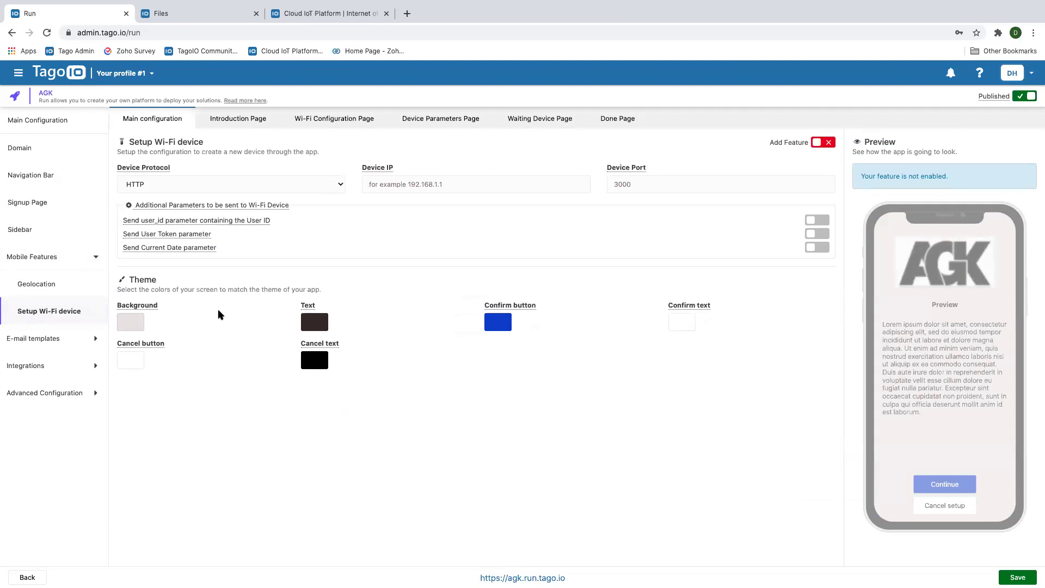
{"action": "left_click", "coordinate": [45, 341]}
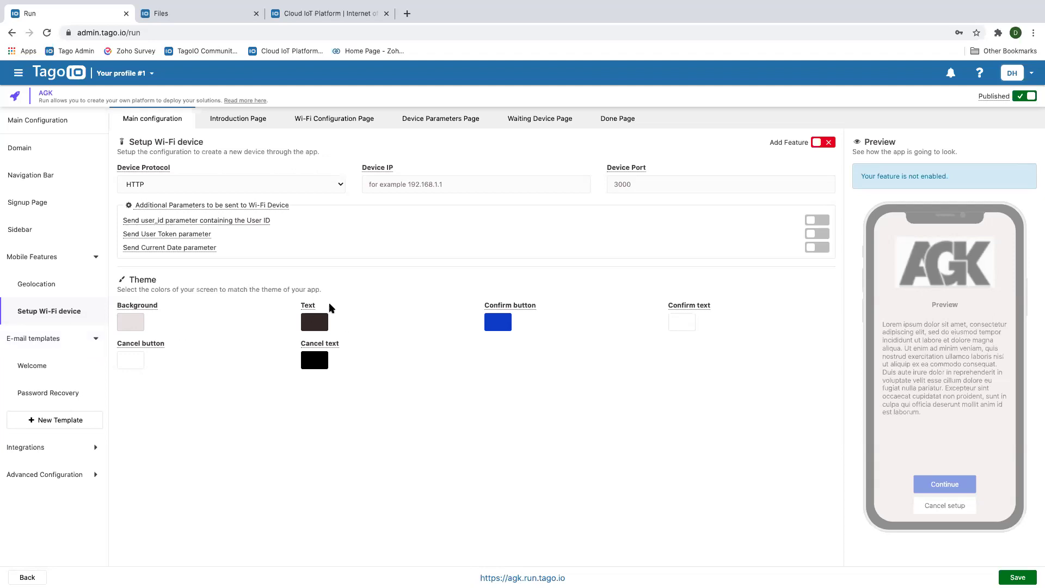
View the Welcome e-mail's Admin Confirm, Account Activated and Auto Confirm variants, then Password Recovery
{"action": "left_click", "coordinate": [35, 368]}
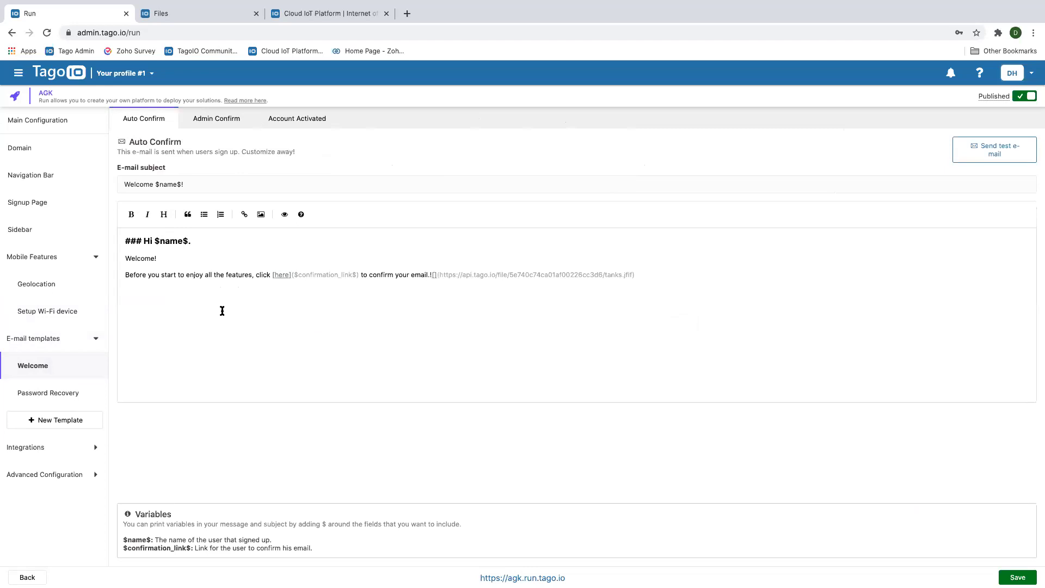
{"action": "left_click", "coordinate": [217, 119]}
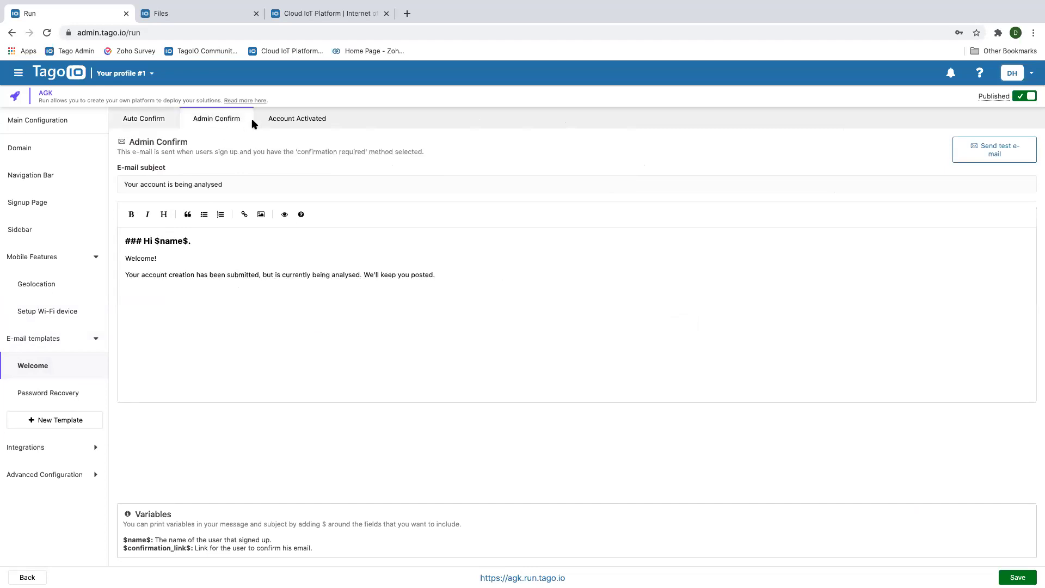
{"action": "left_click", "coordinate": [290, 119]}
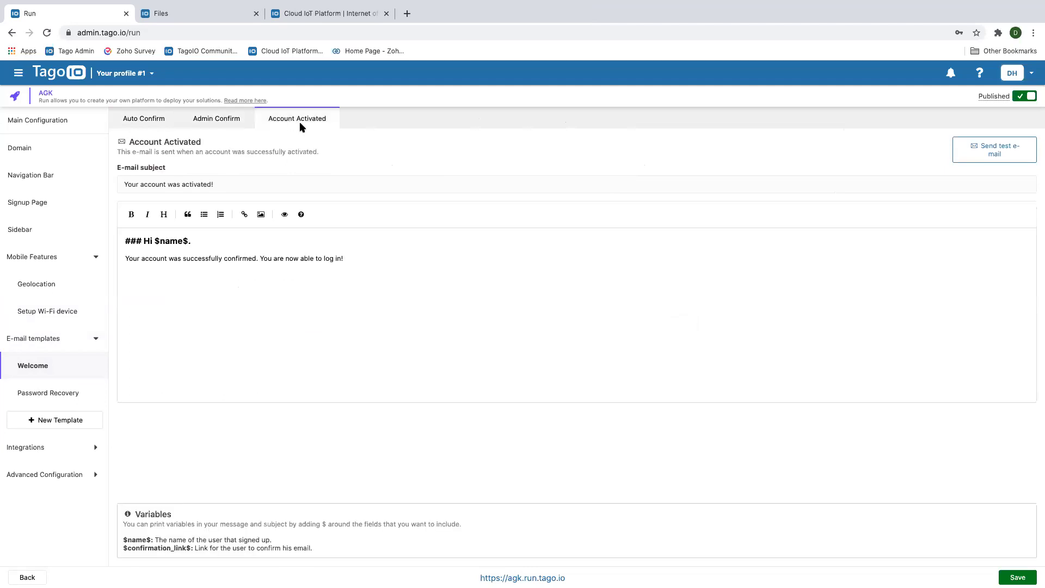
{"action": "left_click", "coordinate": [141, 121]}
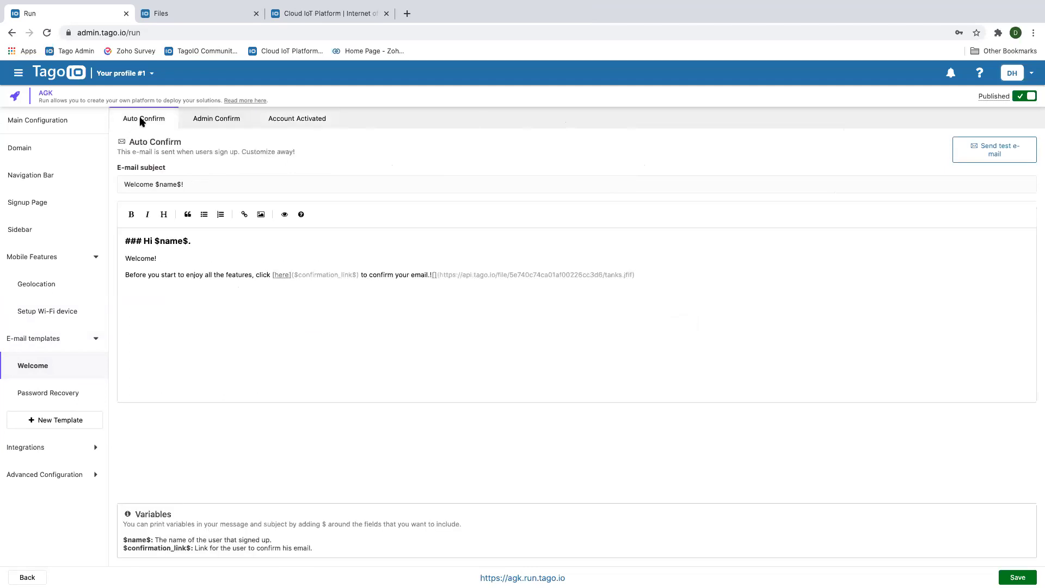
{"action": "left_click", "coordinate": [52, 393]}
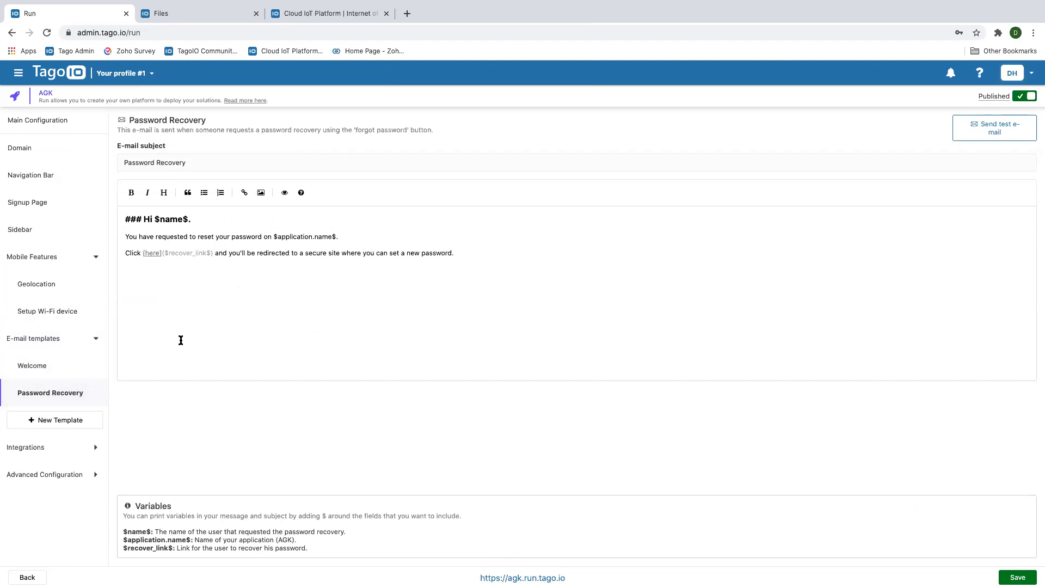
Cancel a new e-mail template, then go to Integrations > User Engagement
{"action": "left_click", "coordinate": [85, 420]}
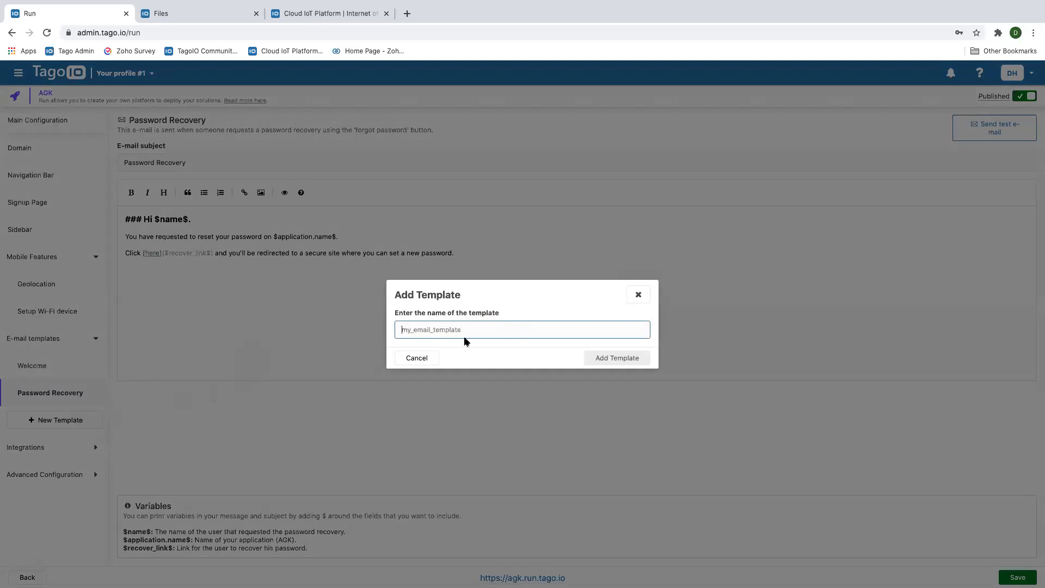
{"action": "left_click", "coordinate": [422, 359]}
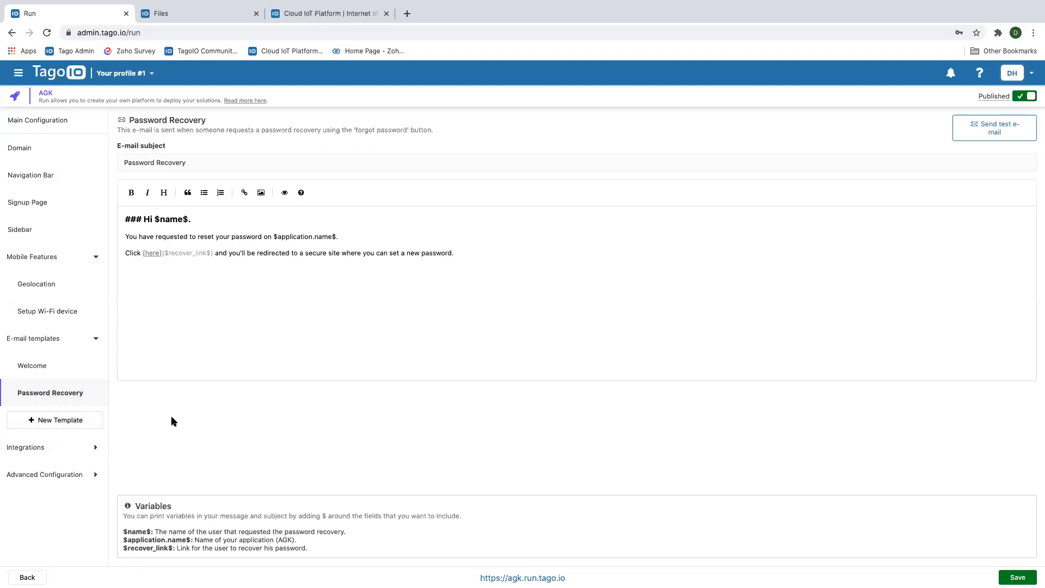
{"action": "left_click", "coordinate": [38, 368]}
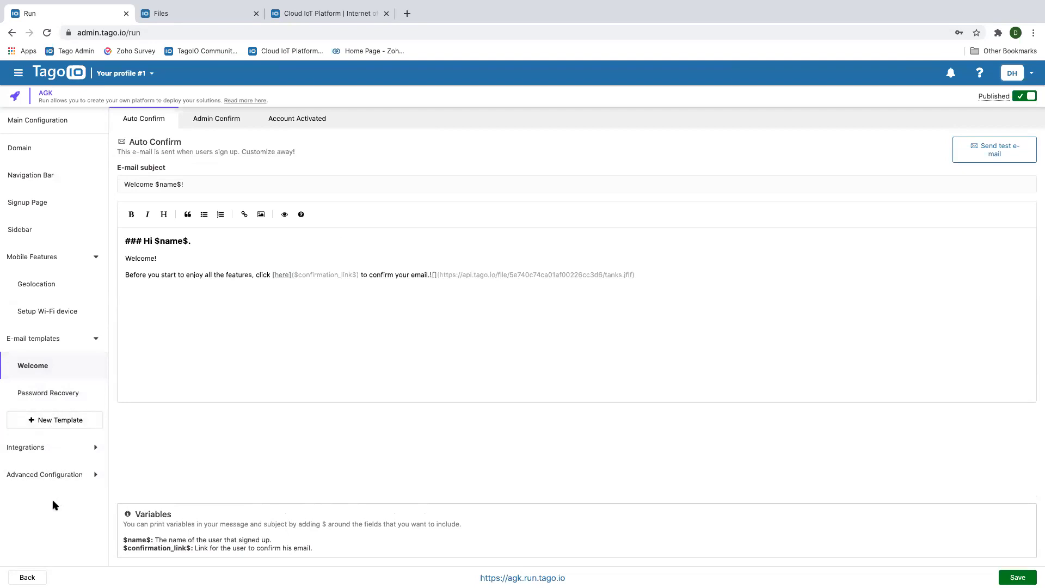
{"action": "left_click", "coordinate": [37, 449]}
{"action": "left_click", "coordinate": [49, 477]}
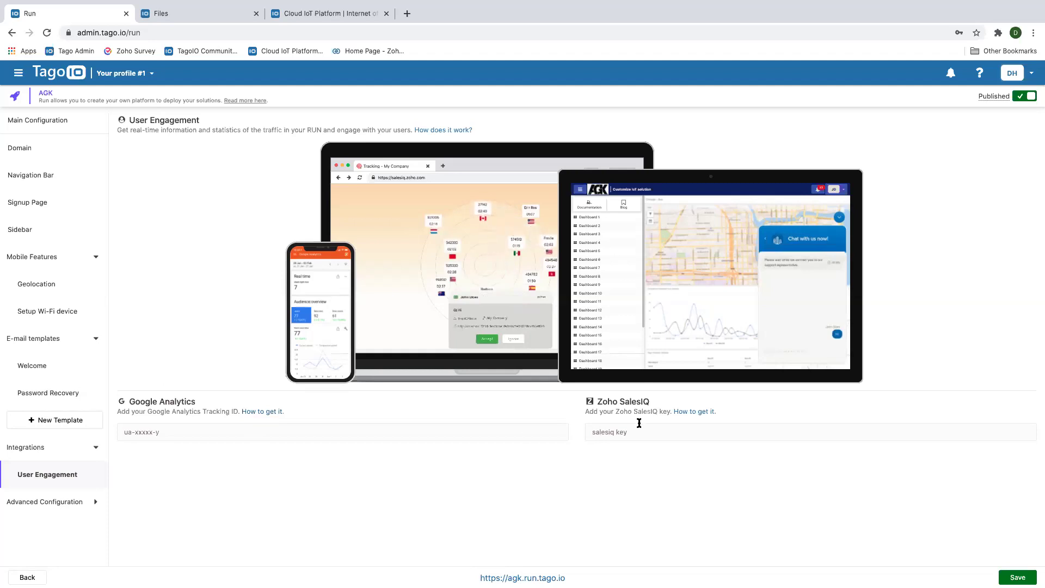
Review the General and Button theme colours under Advanced Configuration > Colors
{"action": "left_click", "coordinate": [65, 502]}
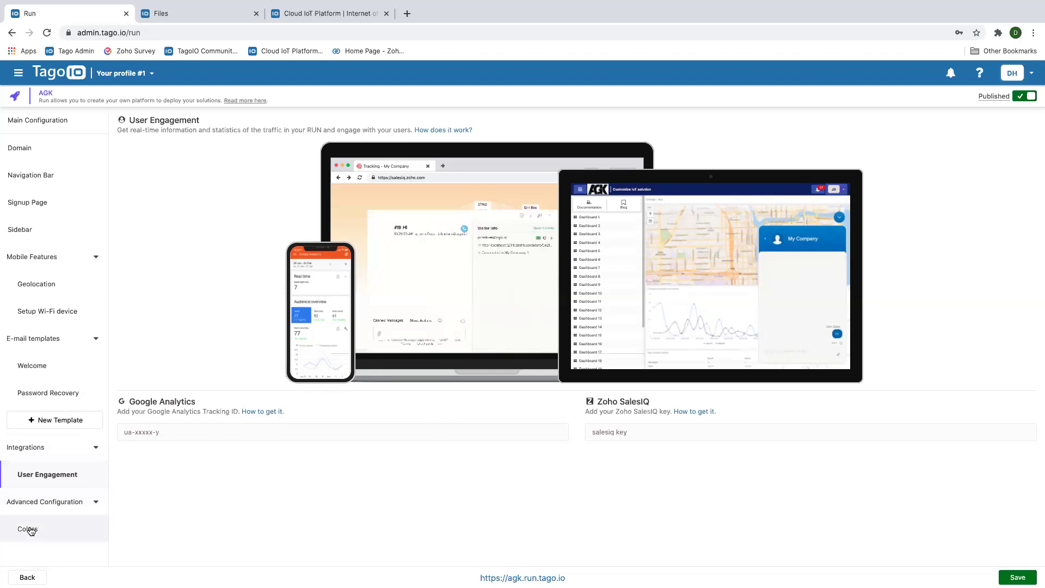
{"action": "left_click", "coordinate": [28, 528]}
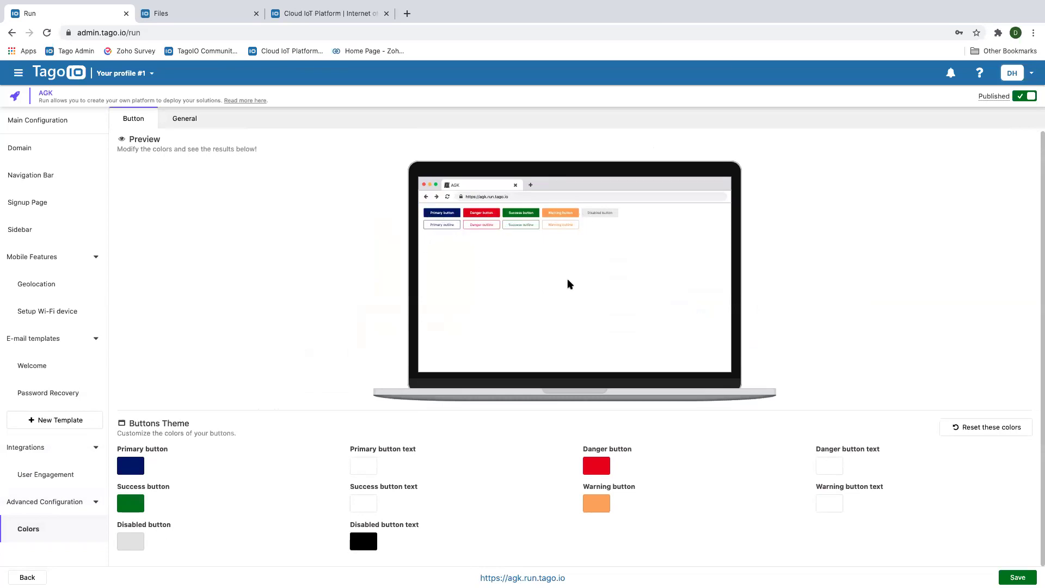
{"action": "left_click", "coordinate": [183, 121]}
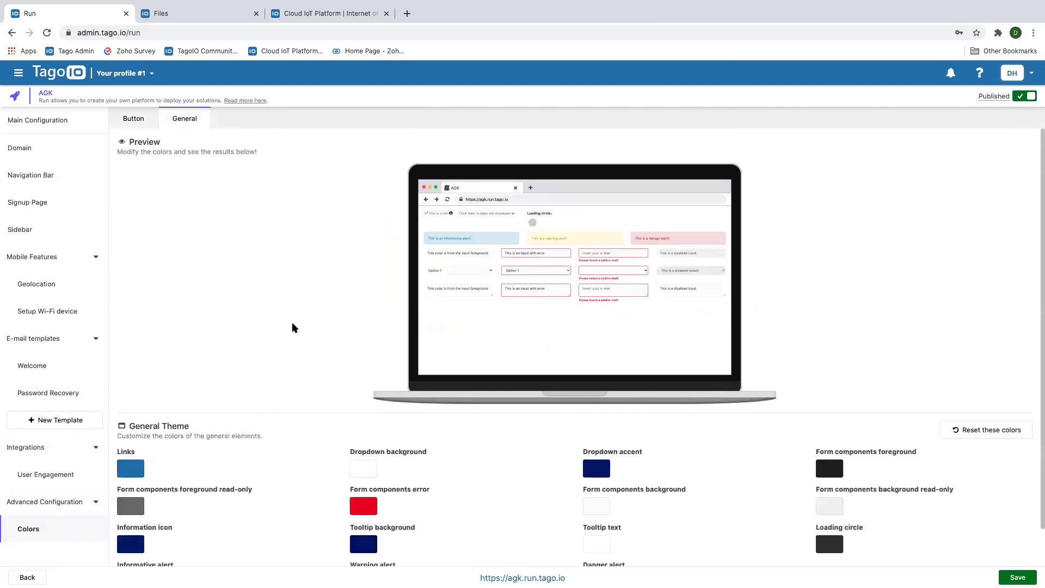
{"action": "scroll", "coordinate": [279, 326], "scroll_direction": "down", "scroll_amount": 2}
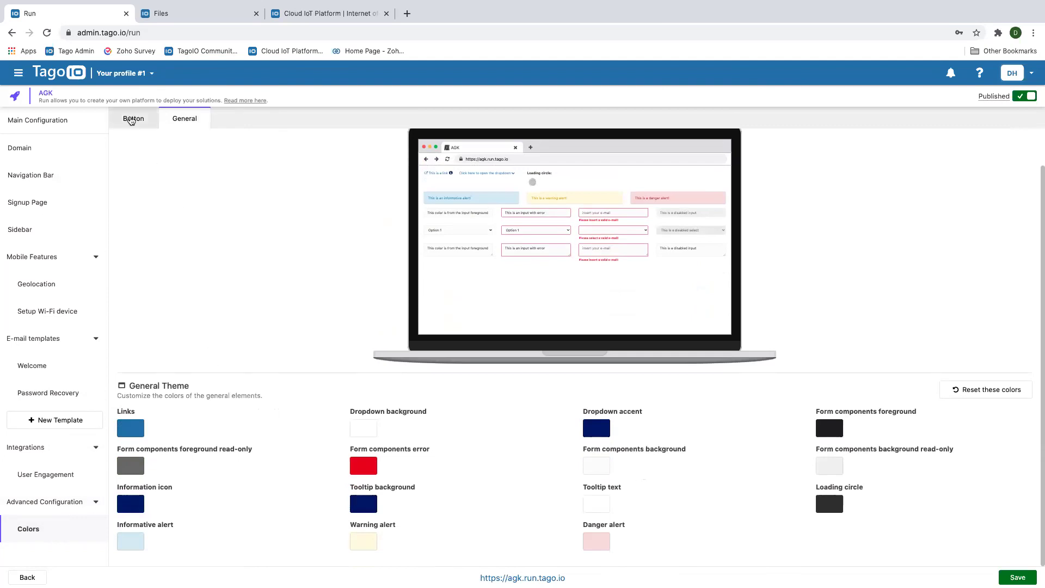
{"action": "left_click", "coordinate": [132, 119]}
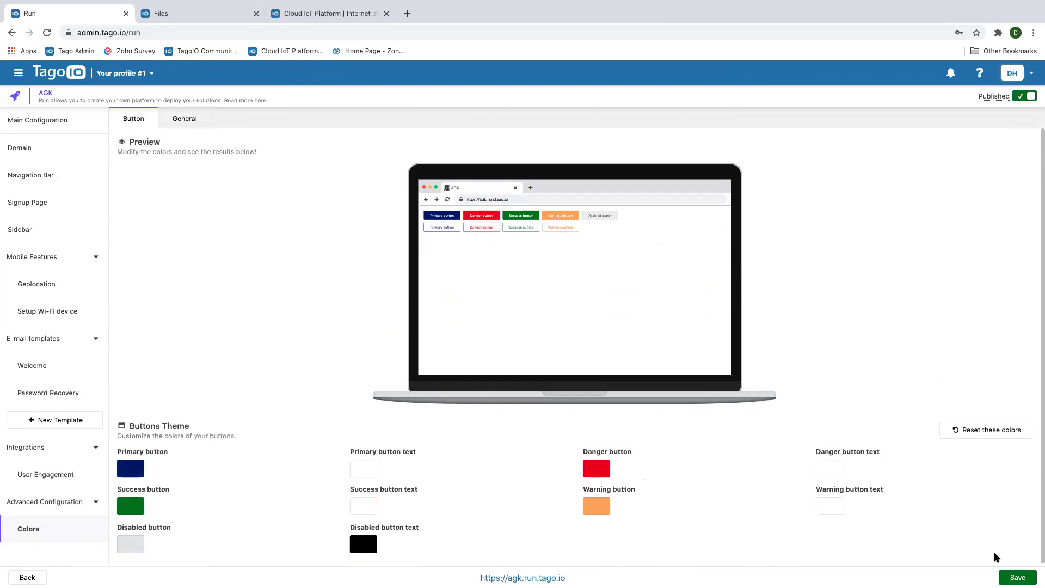
Save and deploy the Run, then open the live agk.run.tago.io app
{"action": "left_click", "coordinate": [1017, 577]}
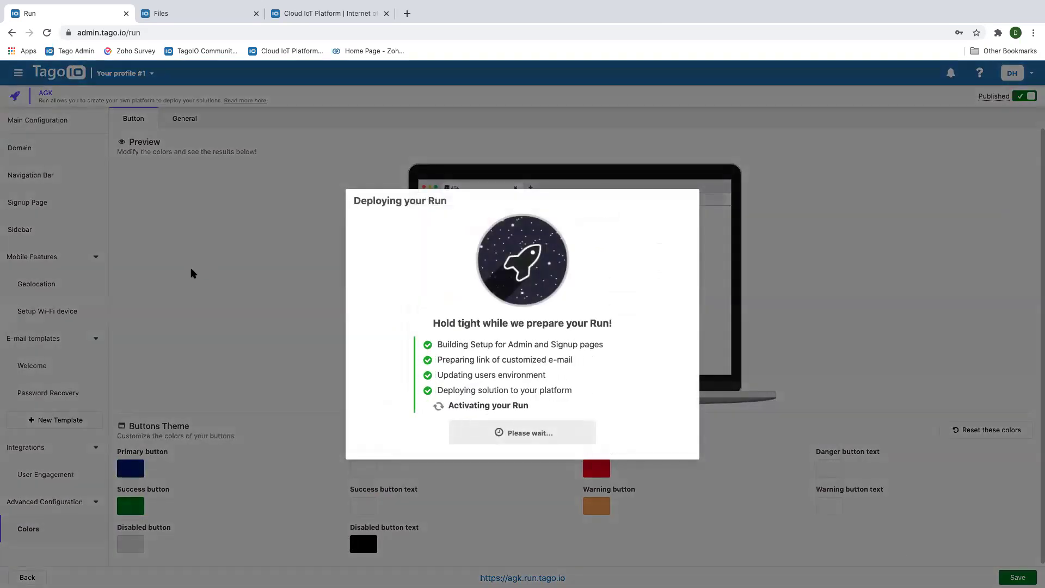
{"action": "left_click", "coordinate": [498, 433]}
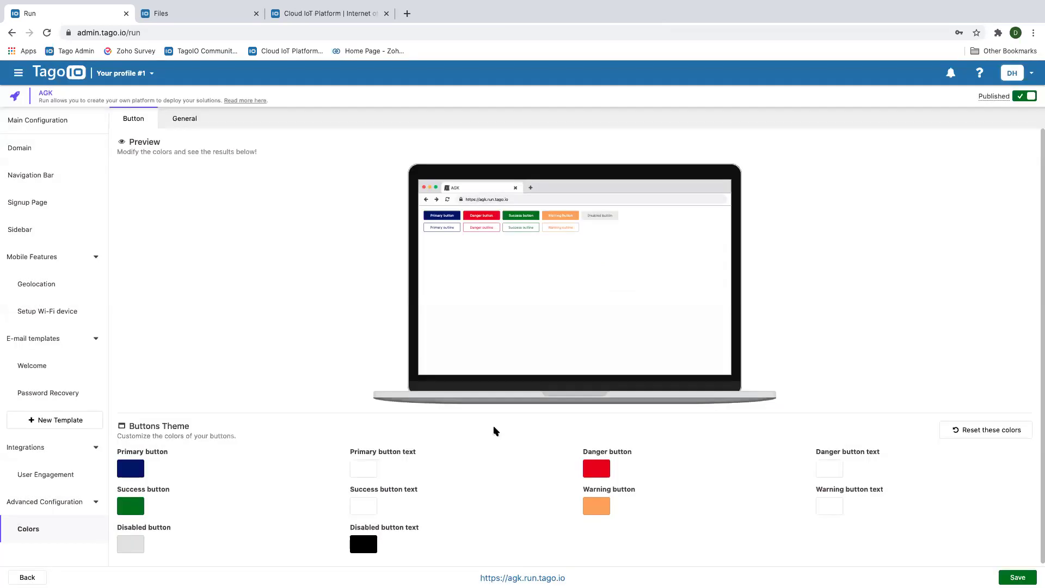
{"action": "left_click", "coordinate": [522, 578]}
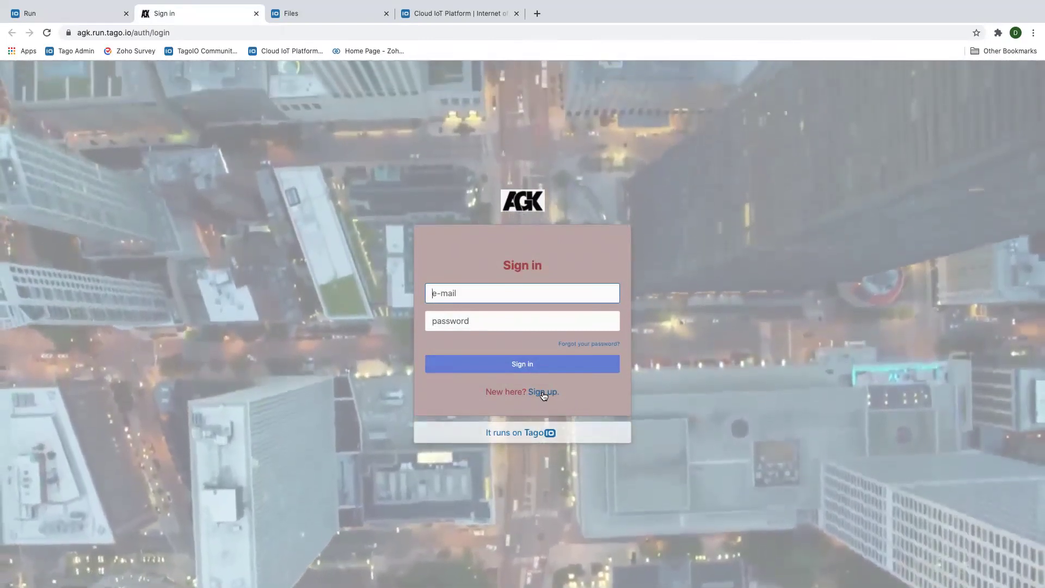
On the AGK sign-up form, enter last name 'Test', a test e-mail address and a password
{"action": "left_click", "coordinate": [543, 392]}
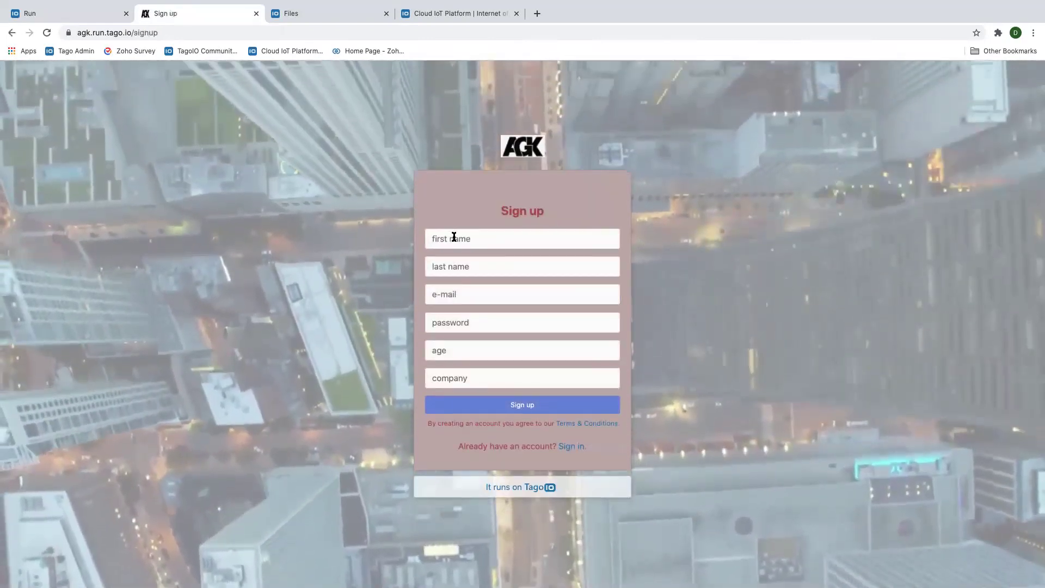
{"action": "left_click", "coordinate": [454, 239]}
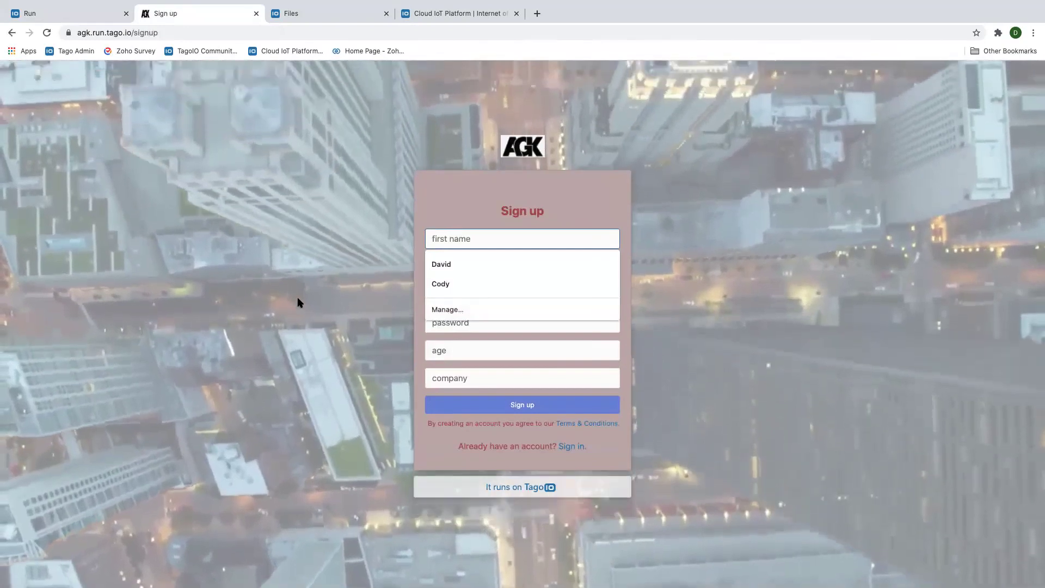
{"action": "left_click", "coordinate": [384, 323]}
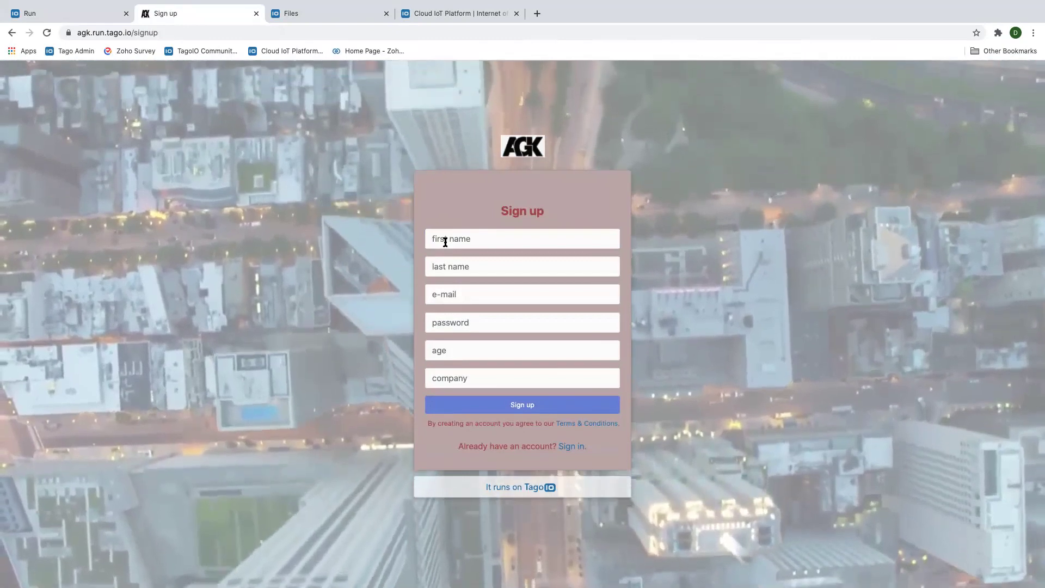
{"action": "left_click", "coordinate": [445, 242]}
{"action": "left_click", "coordinate": [439, 263]}
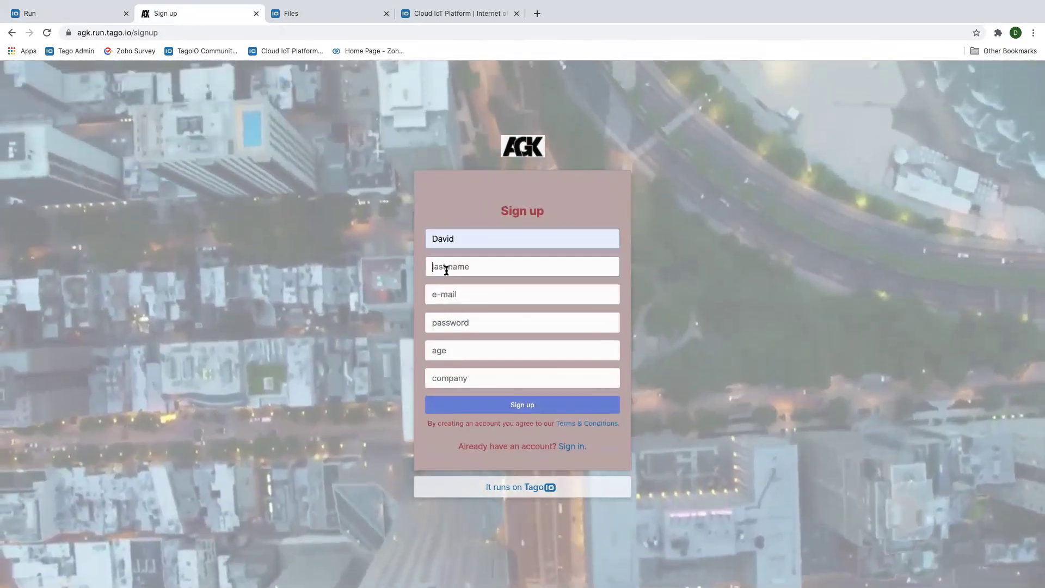
{"action": "left_click", "coordinate": [436, 267]}
{"action": "type", "text": "Test"}
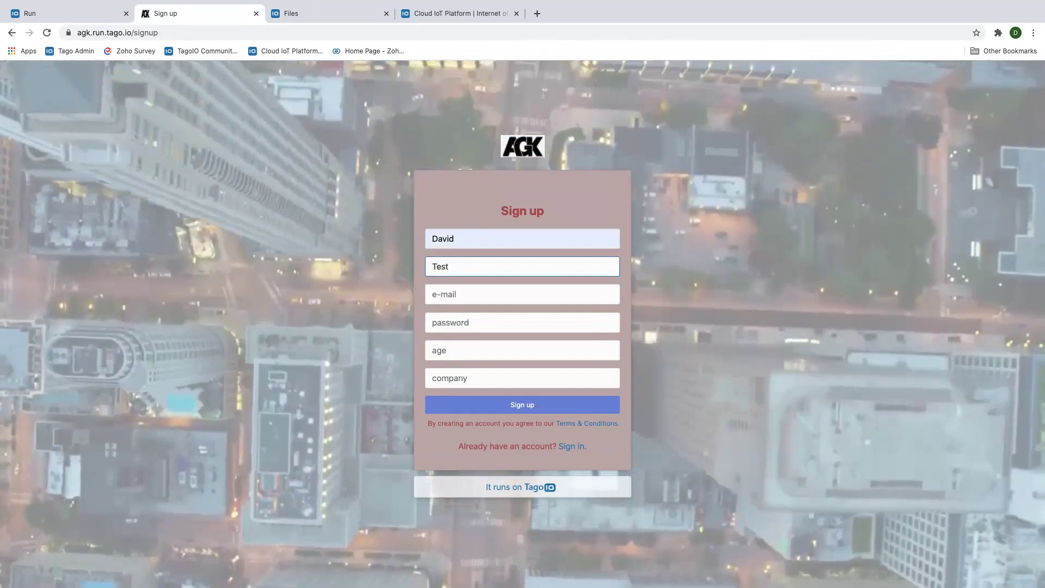
{"action": "left_click", "coordinate": [450, 300]}
{"action": "type", "text": "dave"}
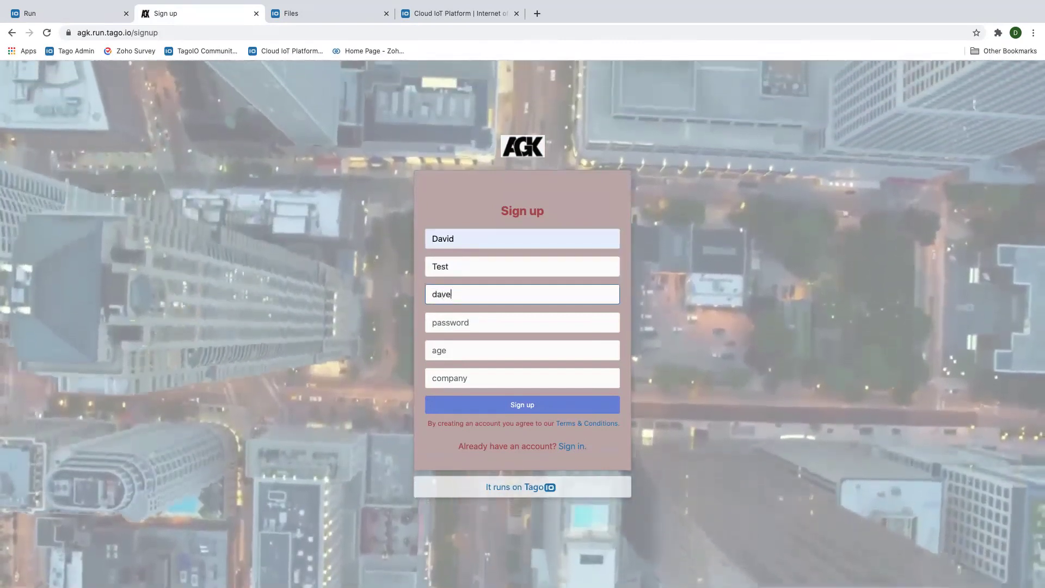
{"action": "type", "text": "@tes"}
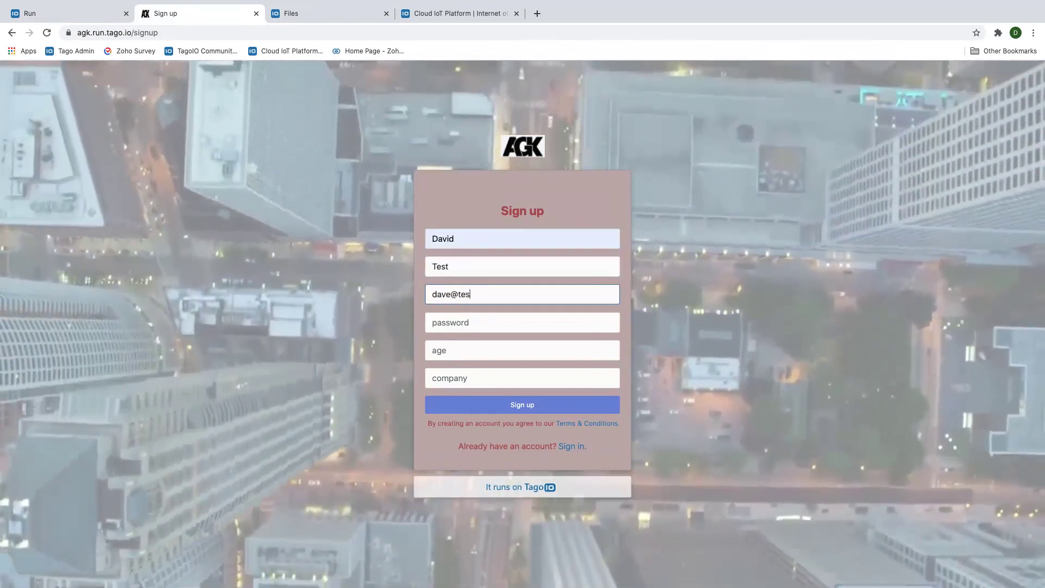
{"action": "type", "text": "t.com"}
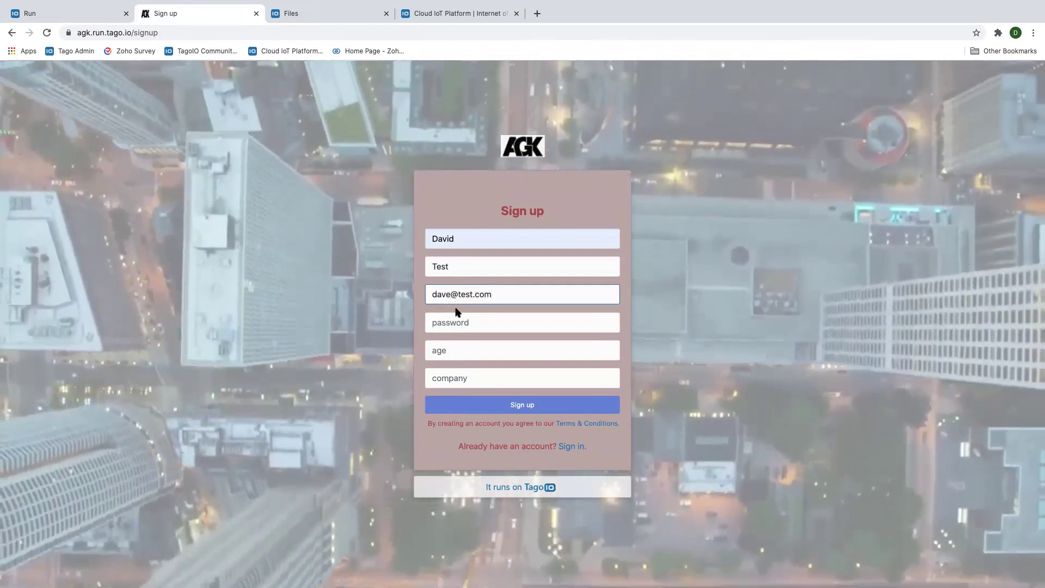
{"action": "left_click", "coordinate": [454, 325]}
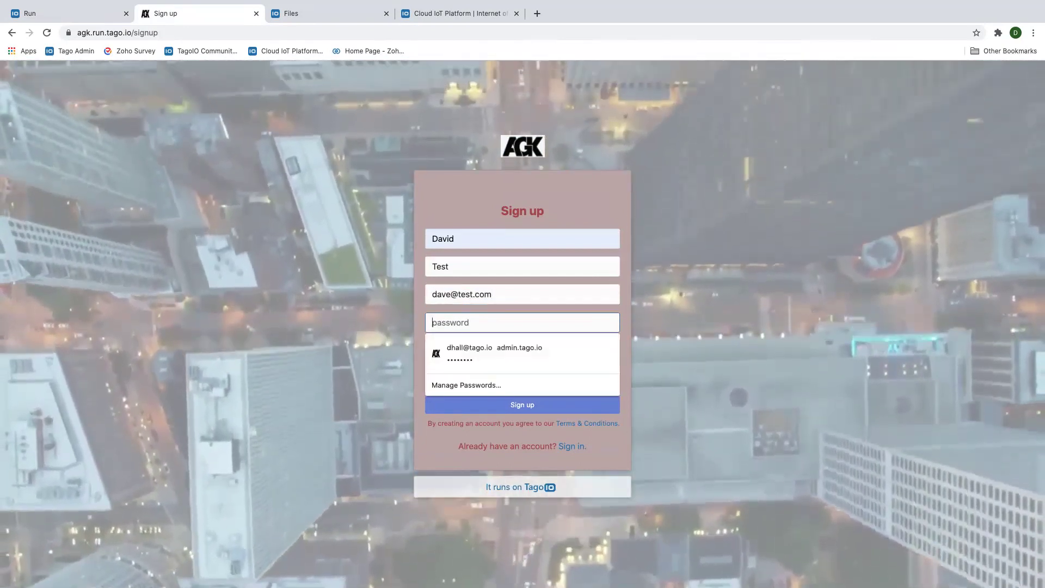
{"action": "type", "text": "••••••"}
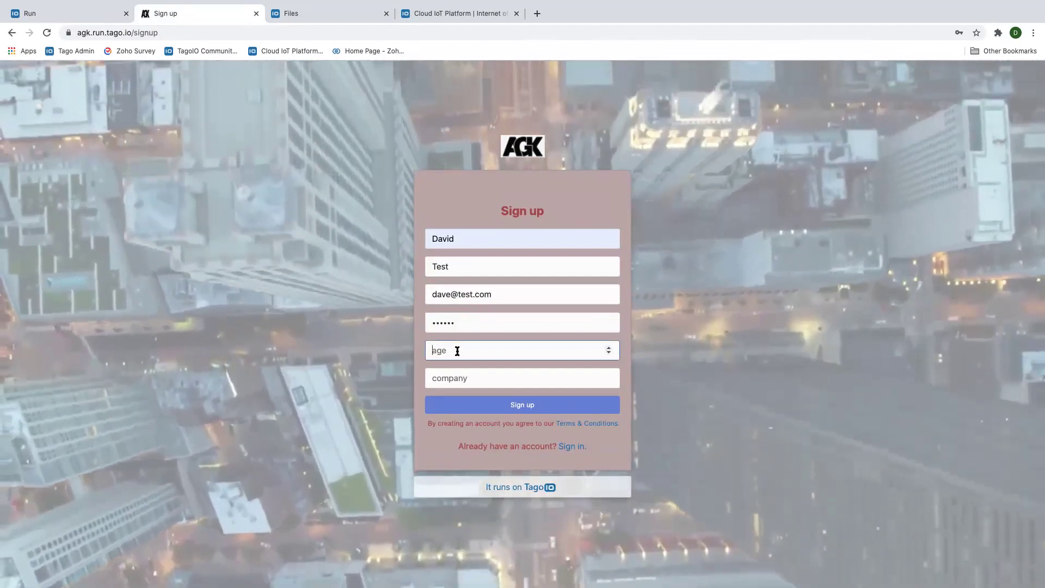
Enter age 25 and company XYZ, and check the terms and conditions
{"action": "left_click", "coordinate": [457, 352]}
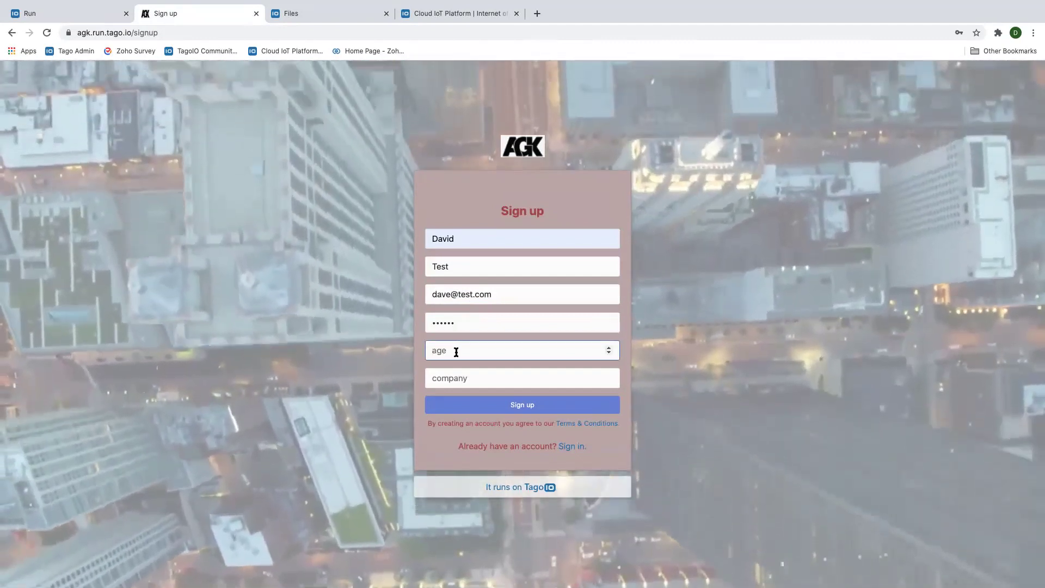
{"action": "type", "text": "25"}
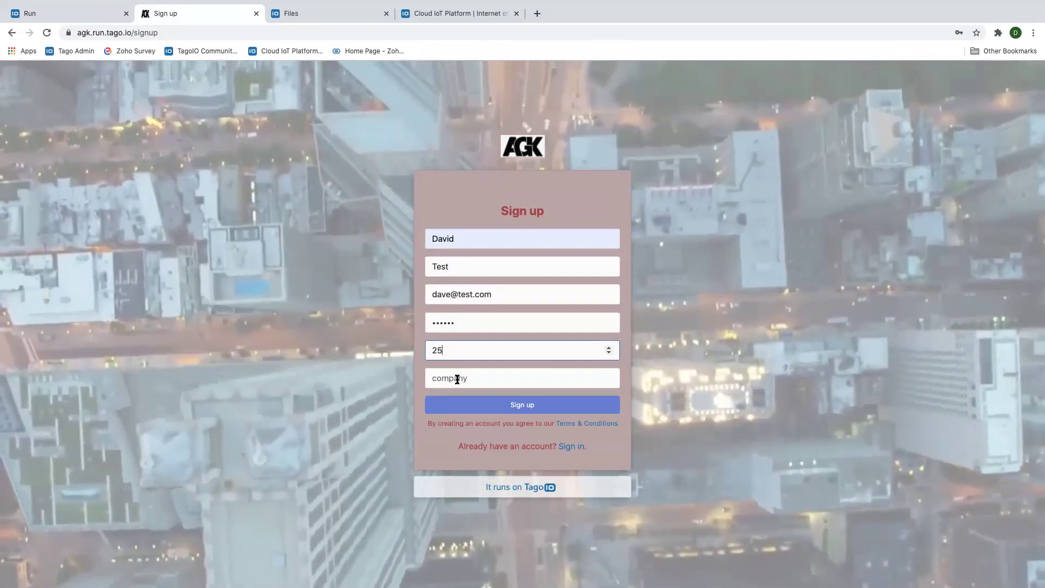
{"action": "left_click", "coordinate": [457, 379]}
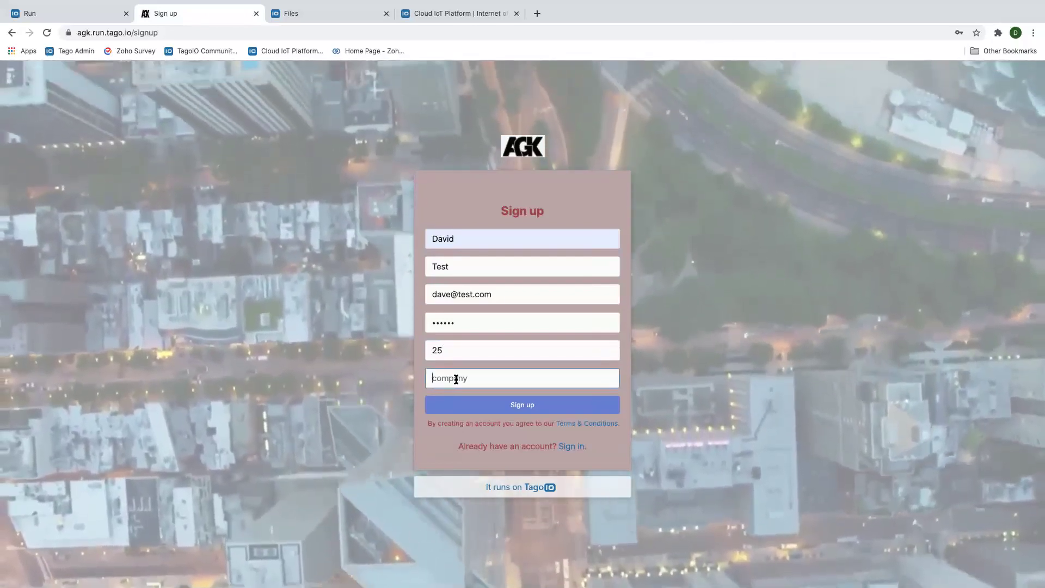
{"action": "type", "text": "XY"}
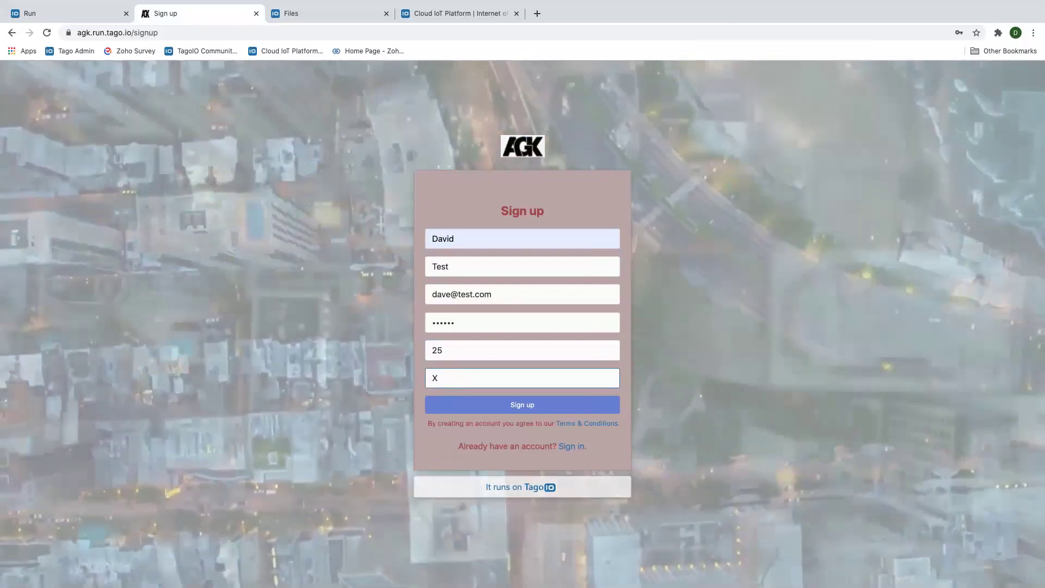
{"action": "type", "text": "Z"}
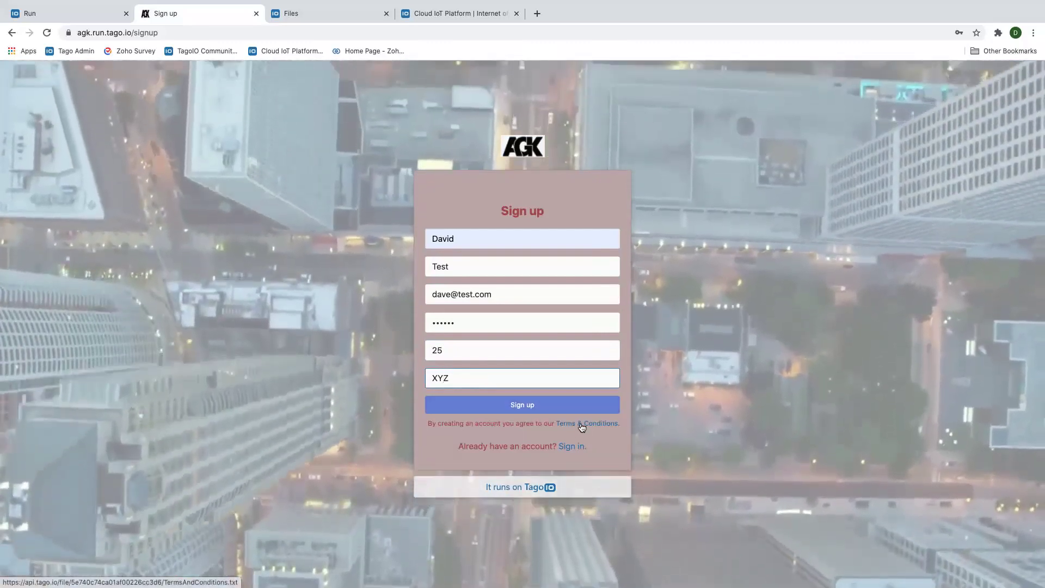
{"action": "left_click", "coordinate": [582, 428]}
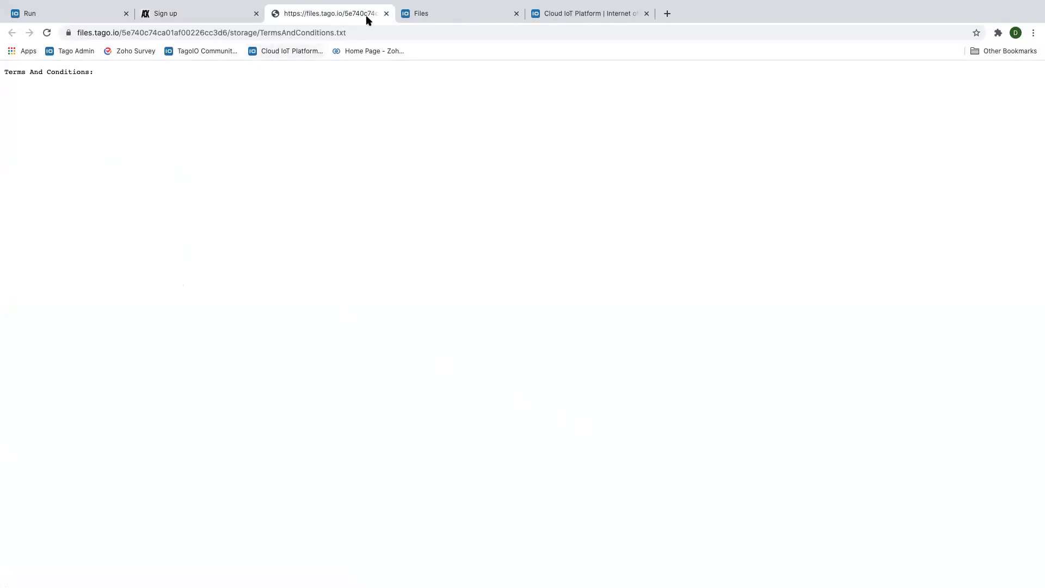
{"action": "left_click", "coordinate": [386, 13]}
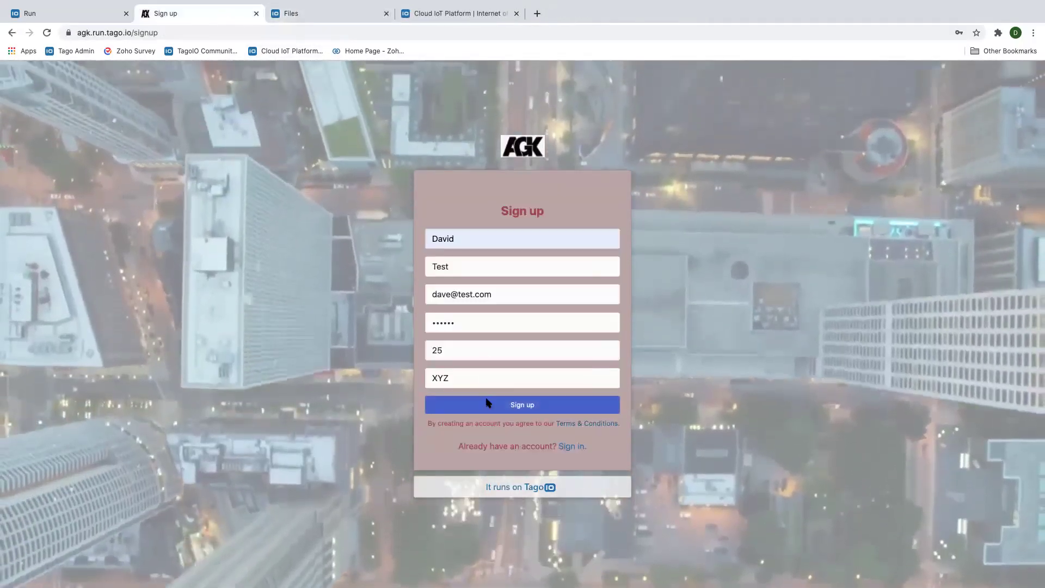
Submit the sign-up, dismiss the popups, and return to the admin Run tab
{"action": "left_click", "coordinate": [488, 403]}
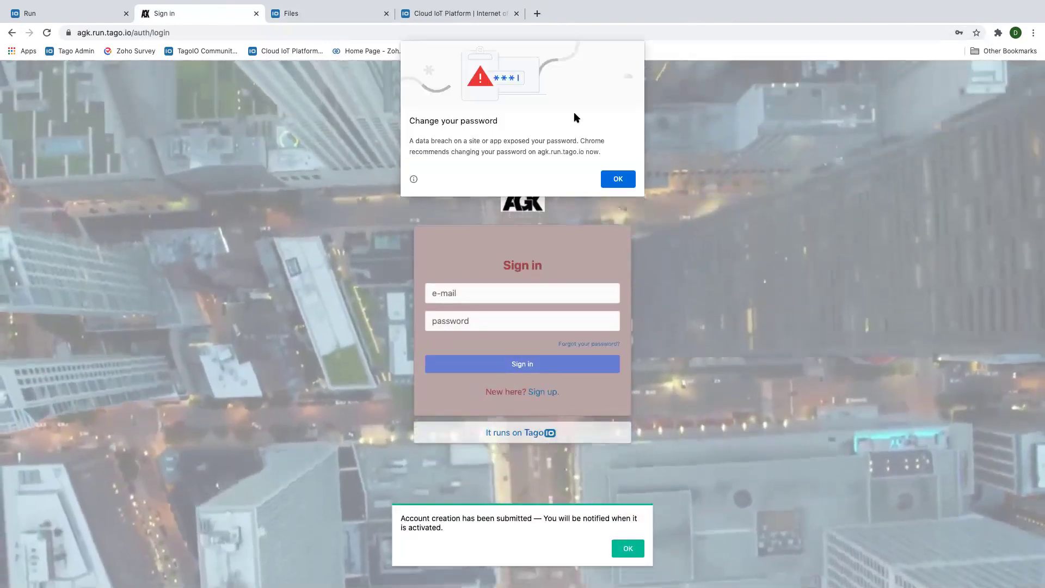
{"action": "left_click", "coordinate": [618, 178]}
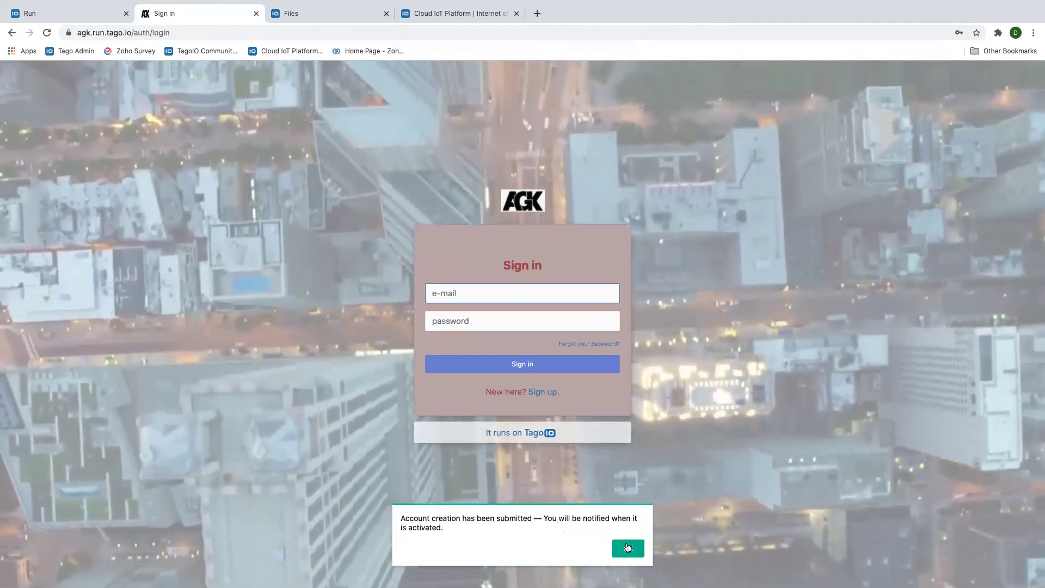
{"action": "left_click", "coordinate": [628, 549]}
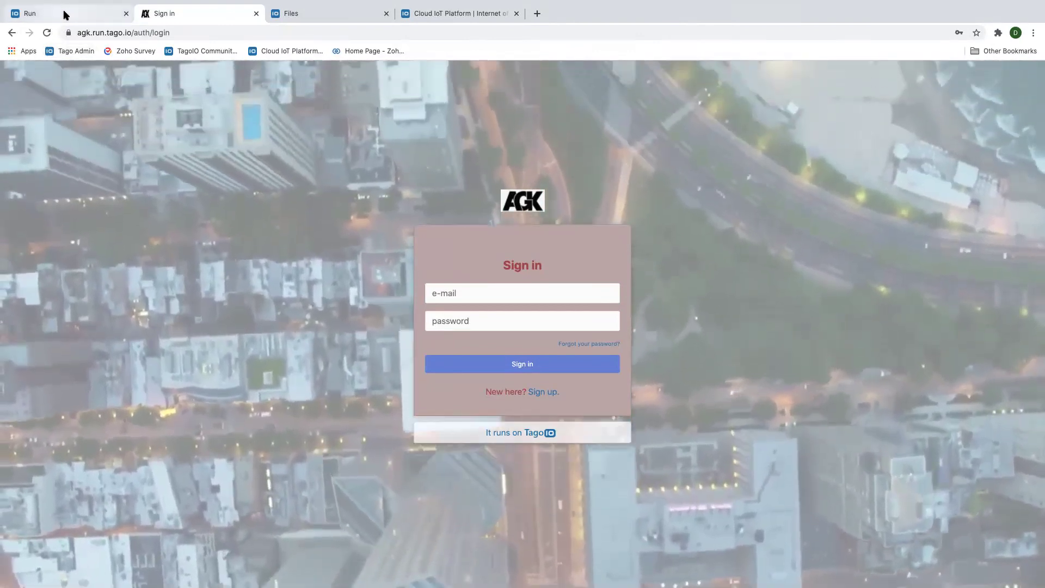
{"action": "left_click", "coordinate": [65, 15]}
Open the new test user from the Users list and turn on its Active toggle
{"action": "left_click", "coordinate": [18, 73]}
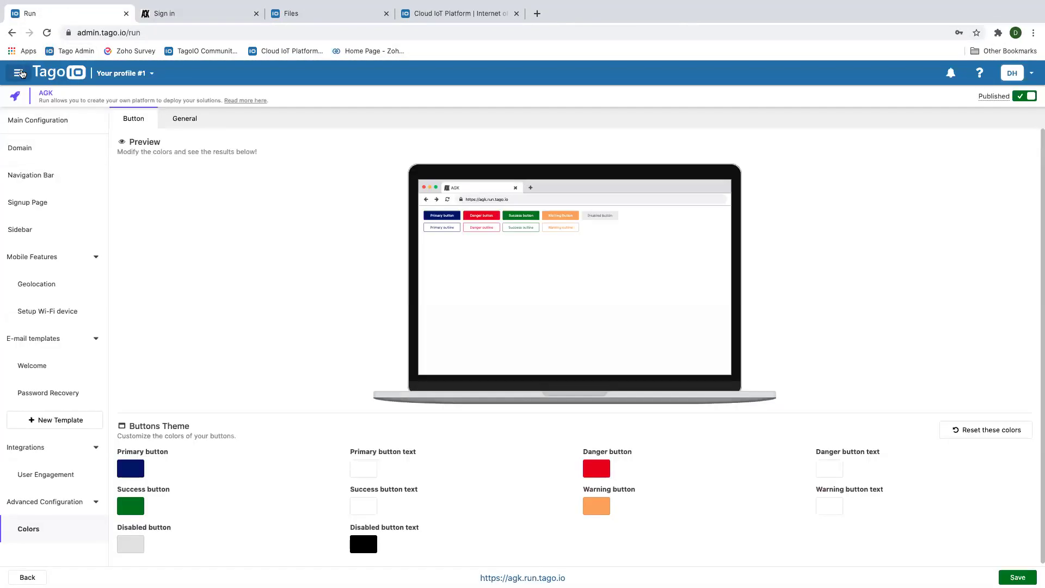
{"action": "left_click", "coordinate": [74, 196]}
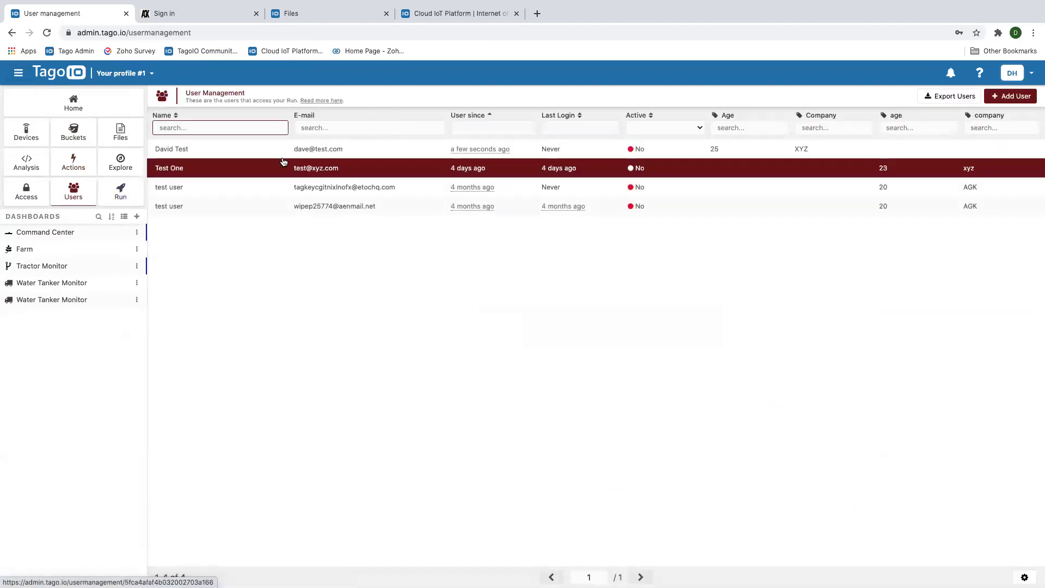
{"action": "left_click", "coordinate": [304, 151]}
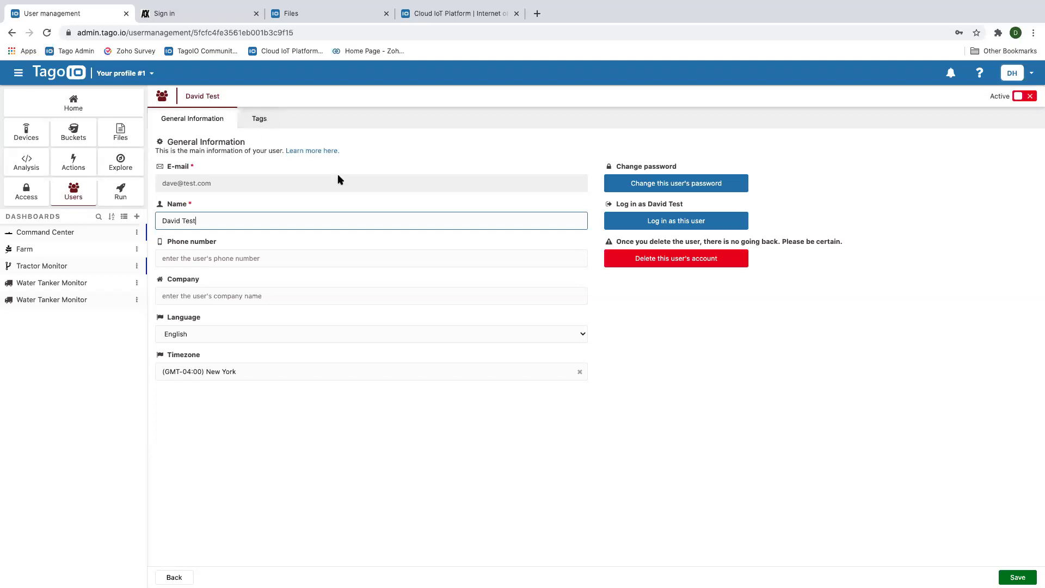
{"action": "left_click", "coordinate": [1031, 96]}
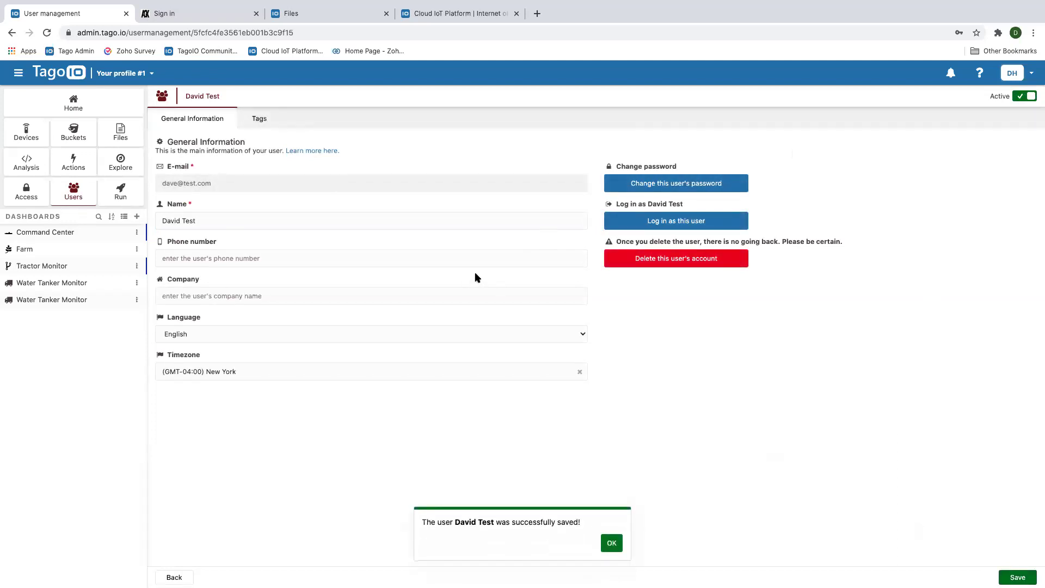
On the AGK sign-in page, enter the test user's e-mail address, correcting typos
{"action": "left_click", "coordinate": [193, 16]}
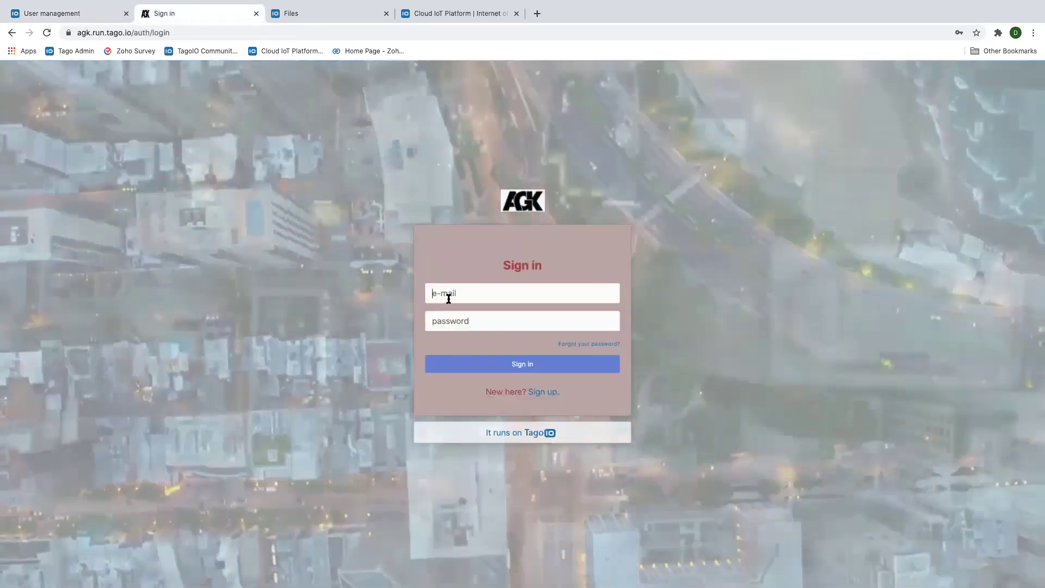
{"action": "left_click", "coordinate": [449, 299]}
{"action": "type", "text": "fdave"}
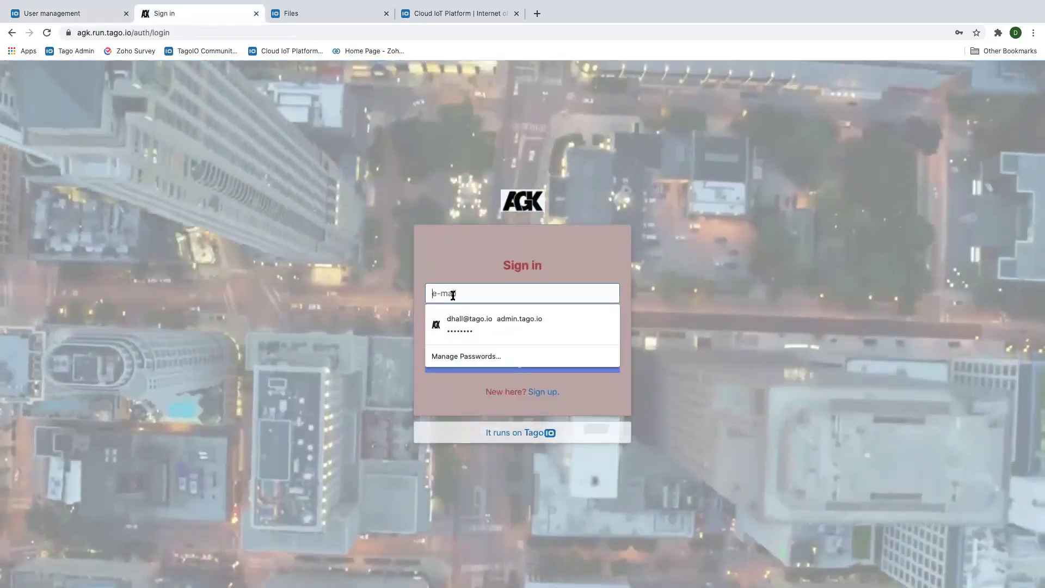
{"action": "key", "text": "BackSpace"}
{"action": "key", "text": "BackSpace"}
{"action": "key", "text": "BackSpace"}
{"action": "key", "text": "BackSpace"}
{"action": "key", "text": "BackSpace"}
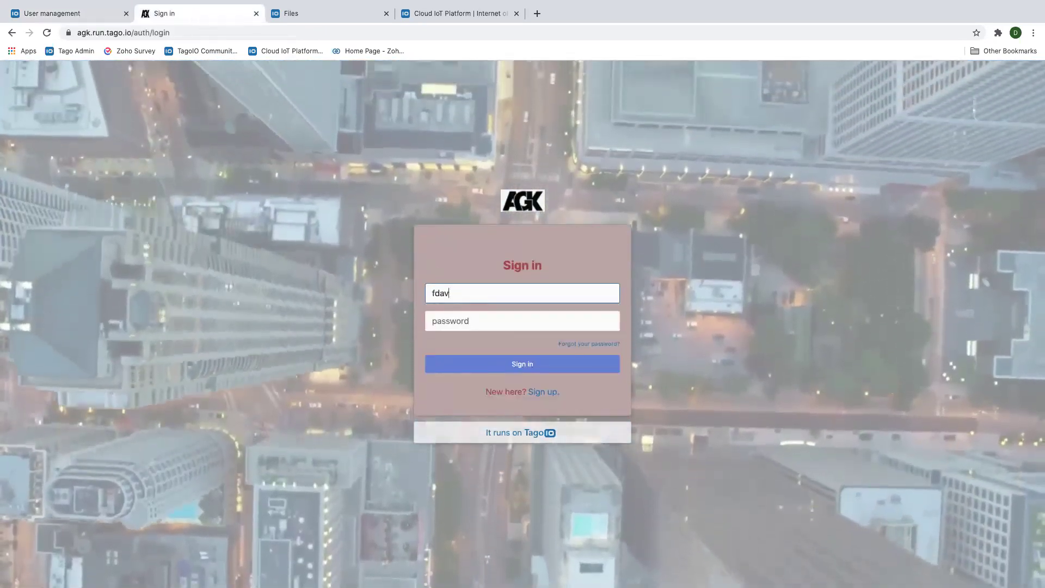
{"action": "type", "text": "dave@#"}
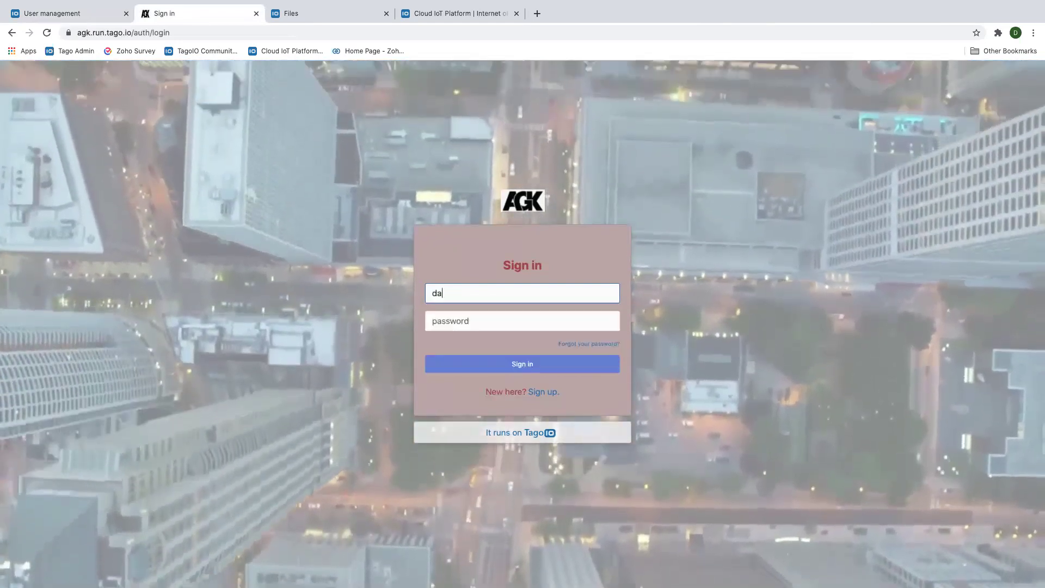
{"action": "key", "text": "BackSpace"}
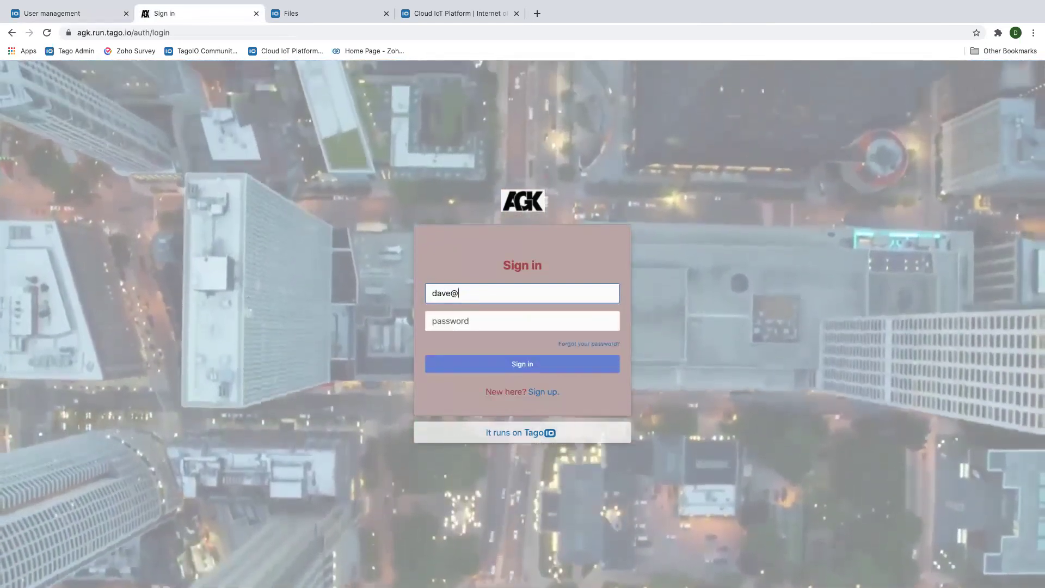
{"action": "type", "text": "test.com"}
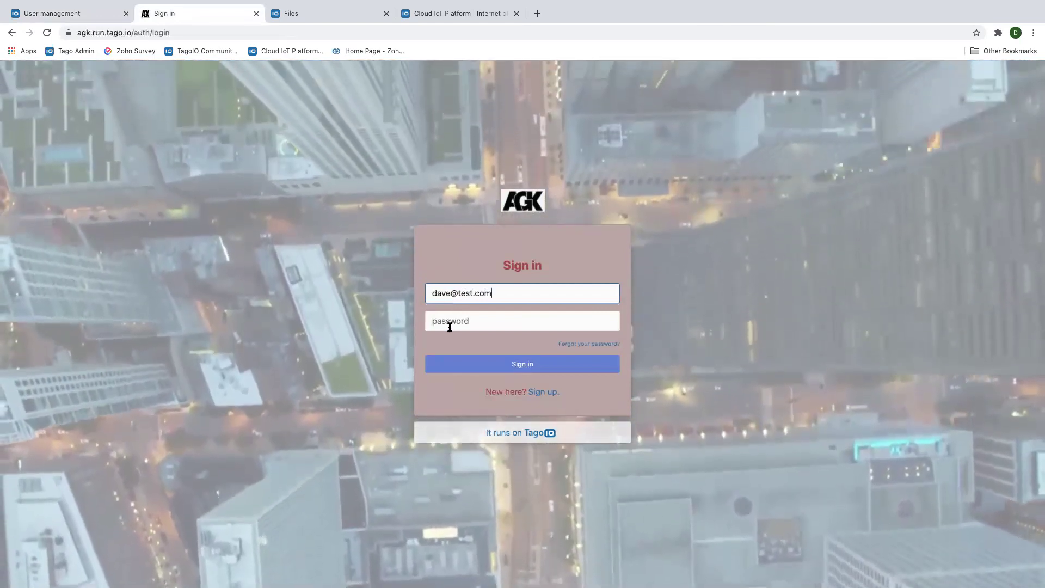
Enter the test user's password, sign in, dismiss Chrome's password prompts, and return to the admin
{"action": "left_click", "coordinate": [450, 322]}
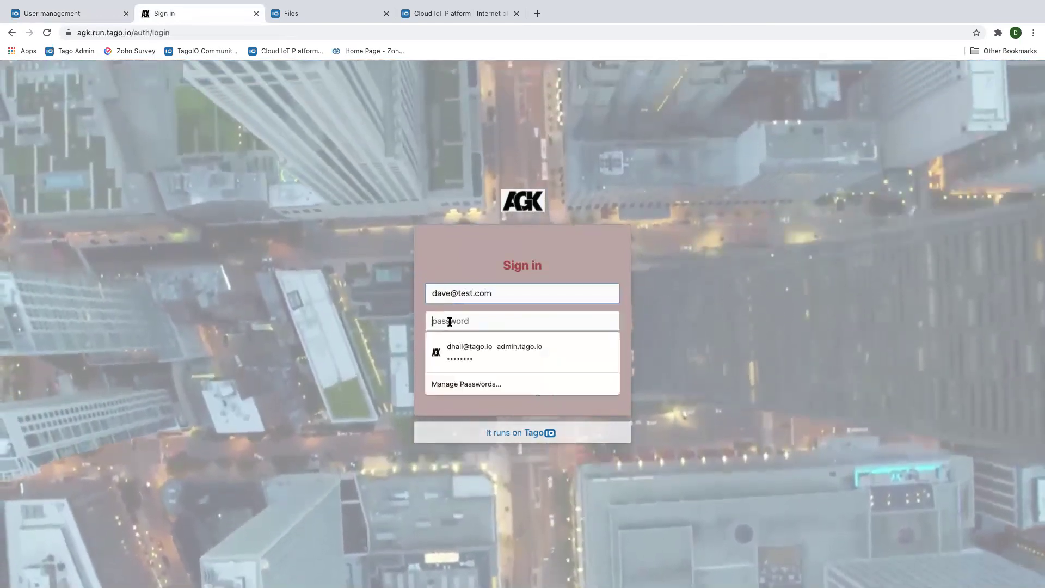
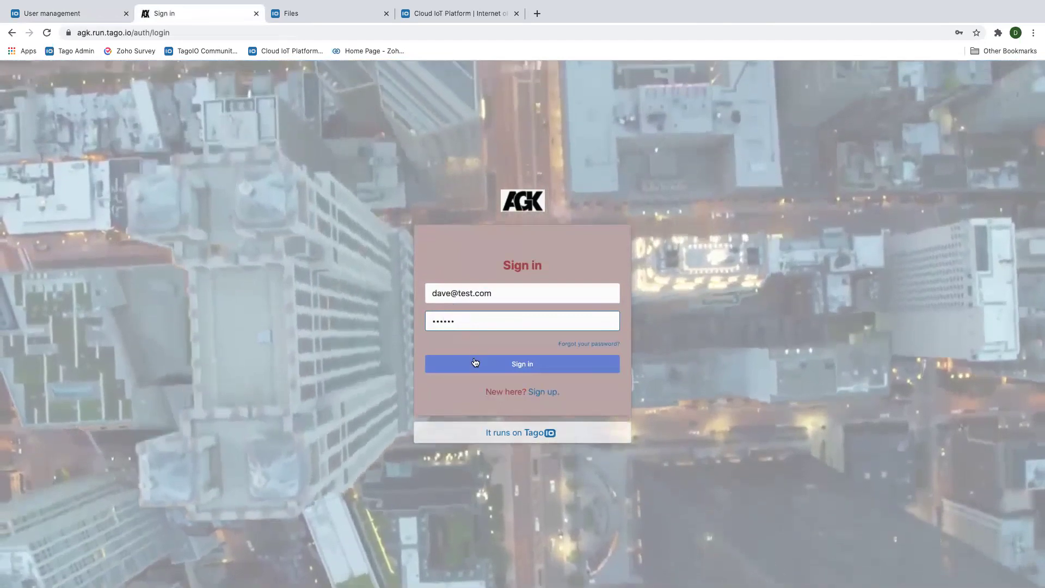
{"action": "left_click", "coordinate": [475, 363]}
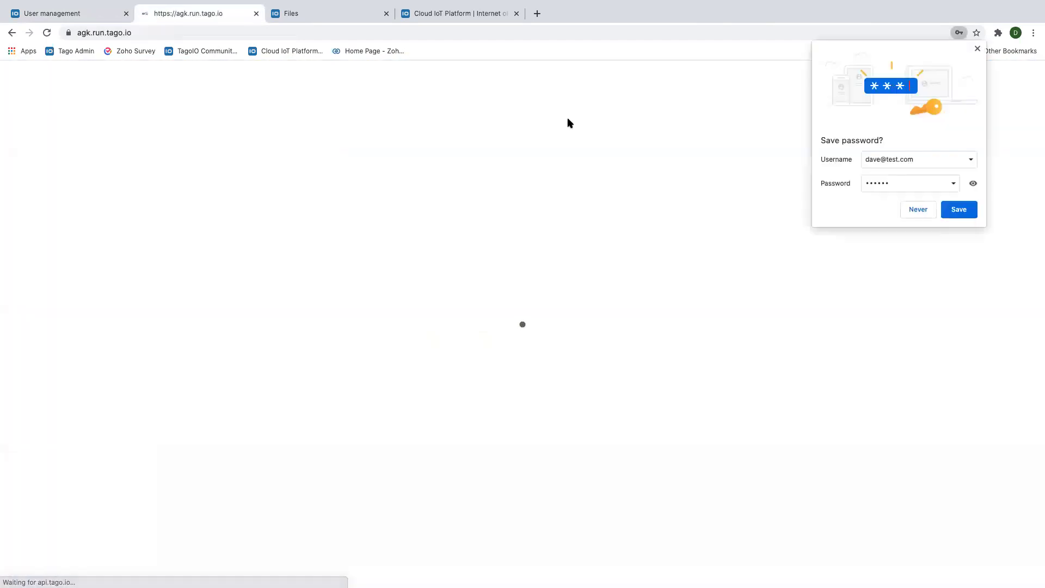
{"action": "left_click", "coordinate": [959, 209]}
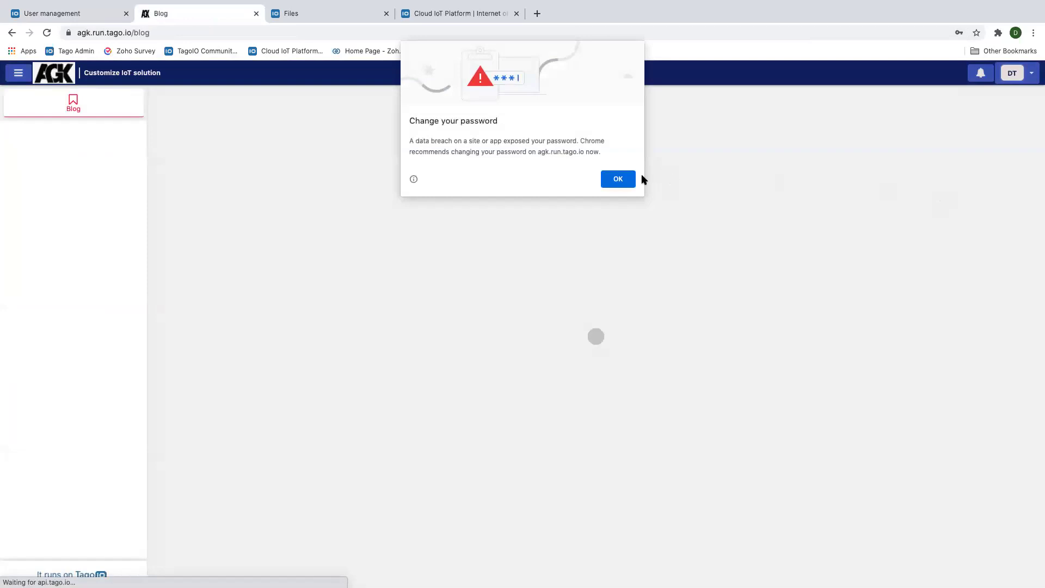
{"action": "left_click", "coordinate": [619, 178]}
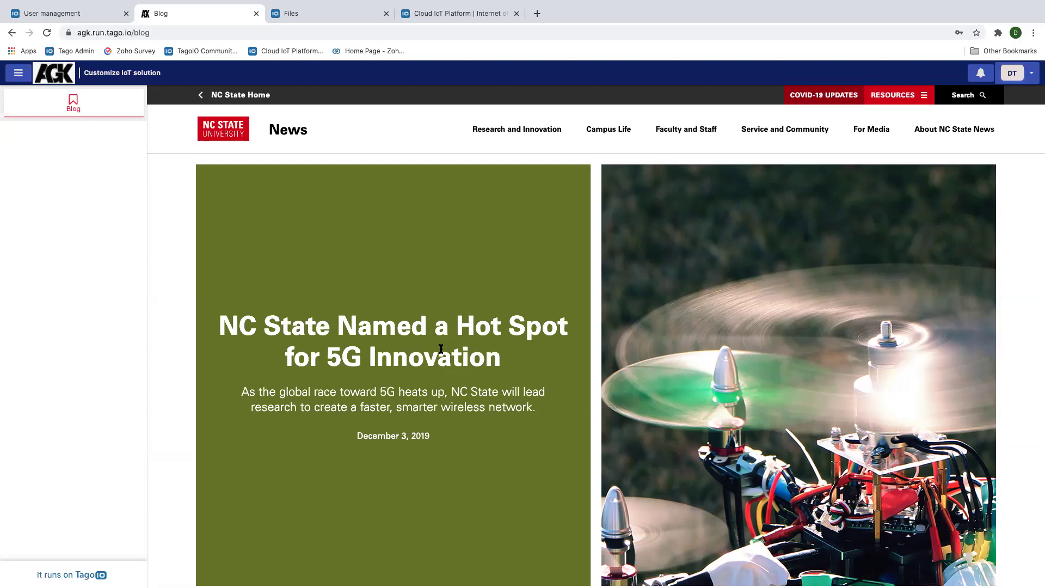
{"action": "left_click", "coordinate": [63, 18]}
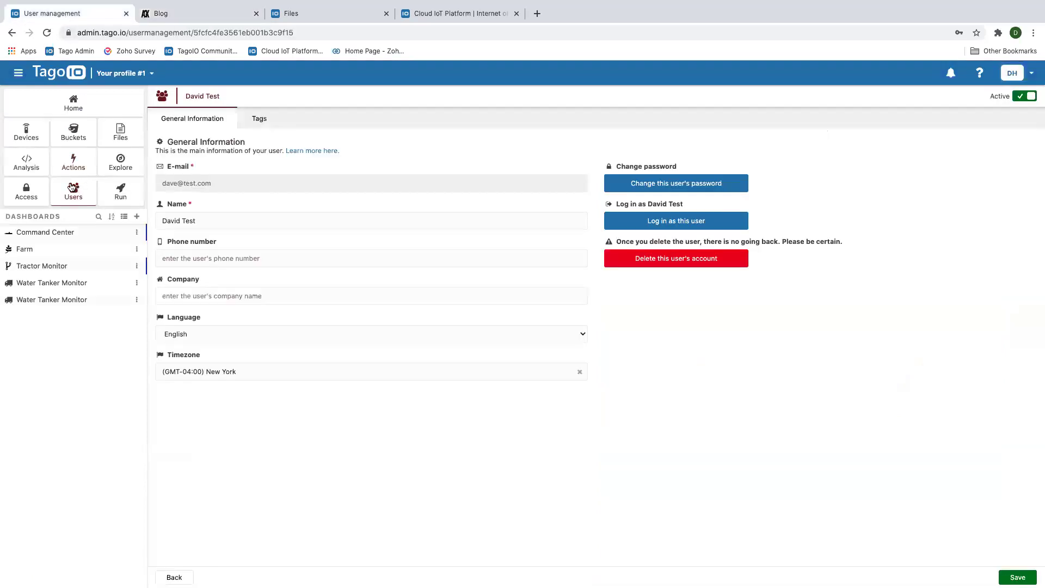
Start a new access policy named New users, targeting any Run user
{"action": "left_click", "coordinate": [27, 194]}
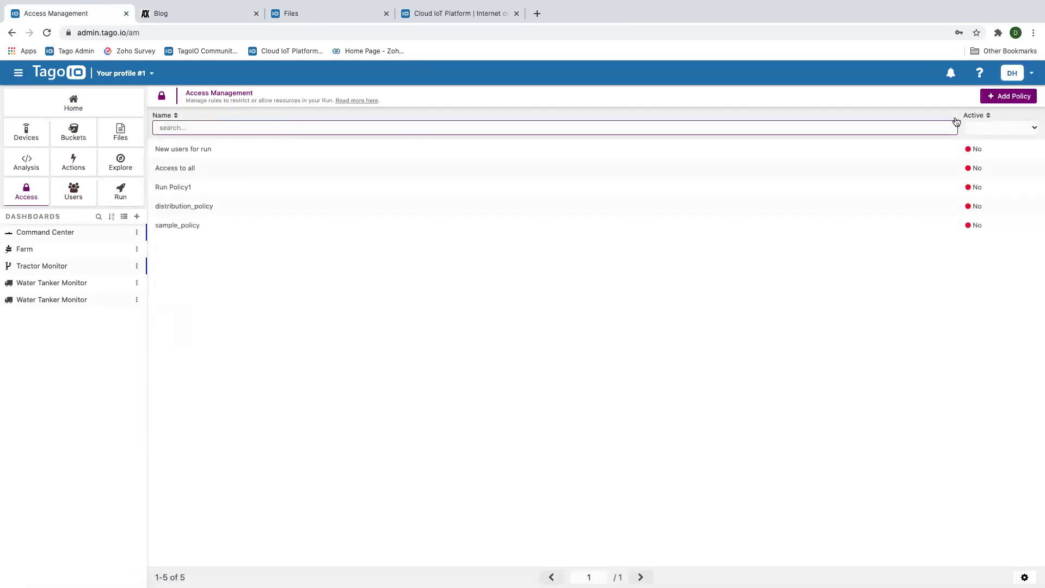
{"action": "left_click", "coordinate": [1011, 96]}
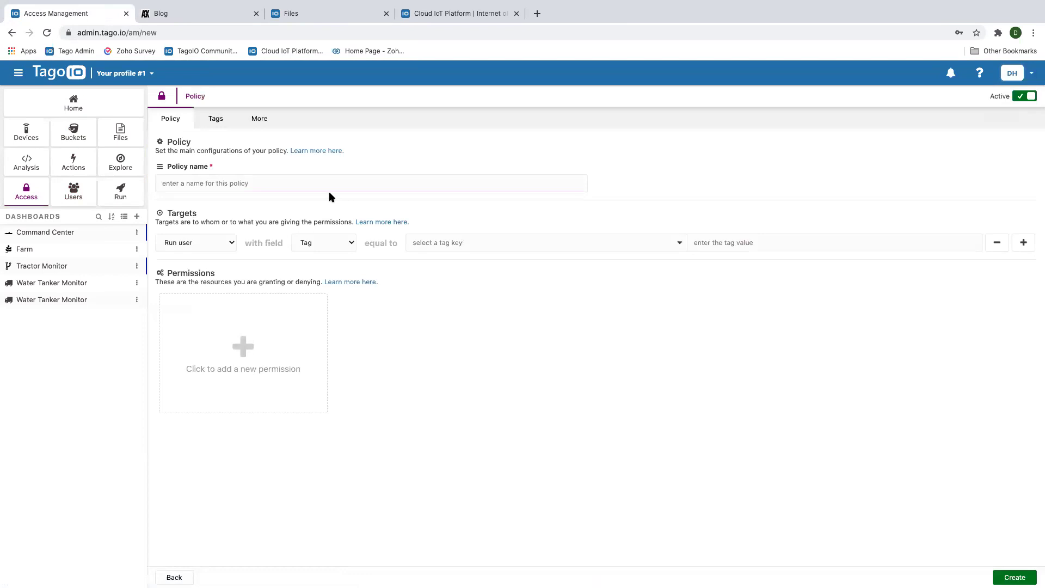
{"action": "left_click", "coordinate": [217, 187]}
{"action": "type", "text": "New users"}
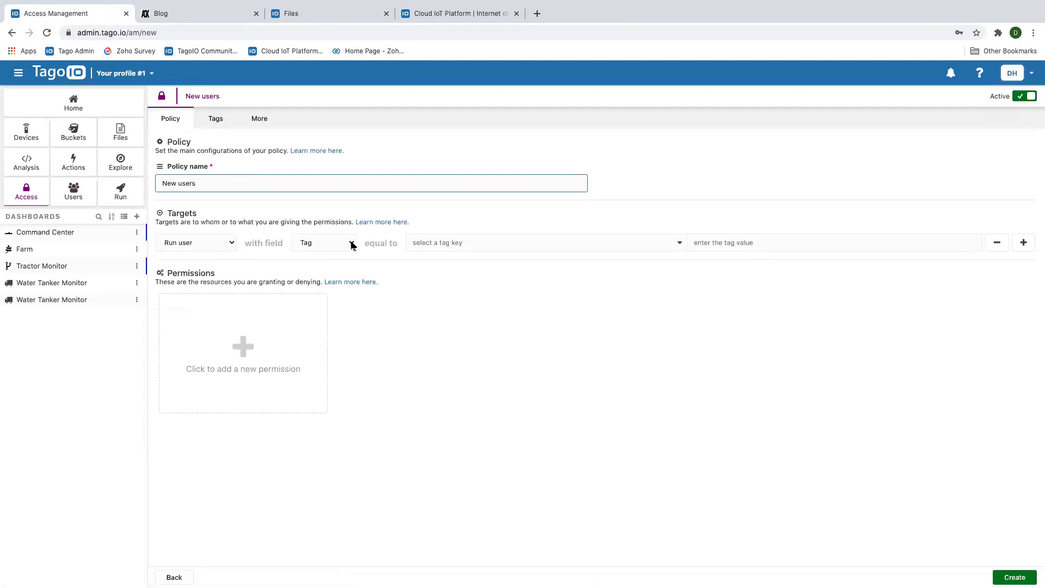
{"action": "left_click", "coordinate": [352, 245]}
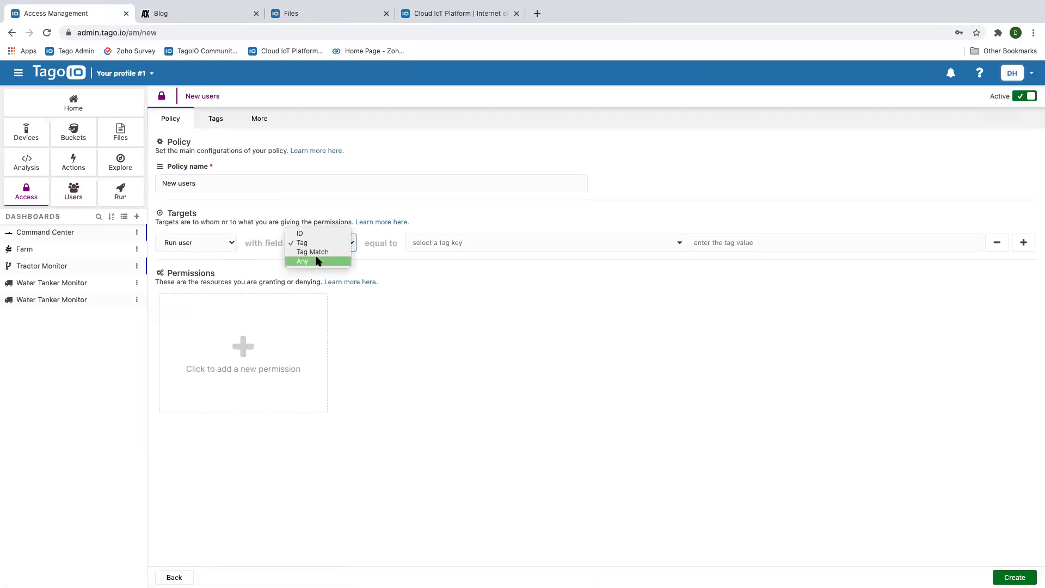
{"action": "left_click", "coordinate": [319, 261]}
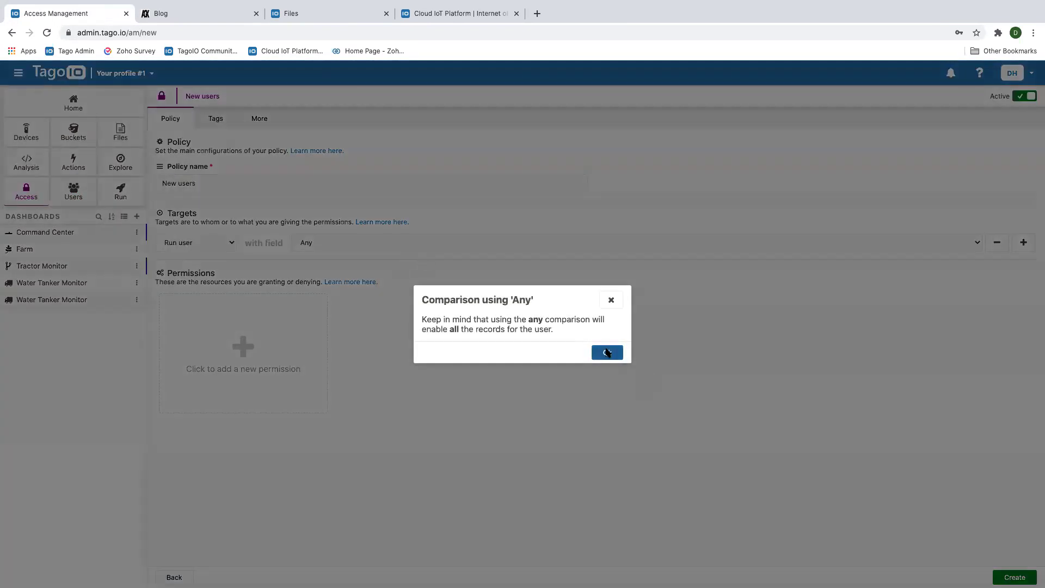
{"action": "left_click", "coordinate": [607, 352]}
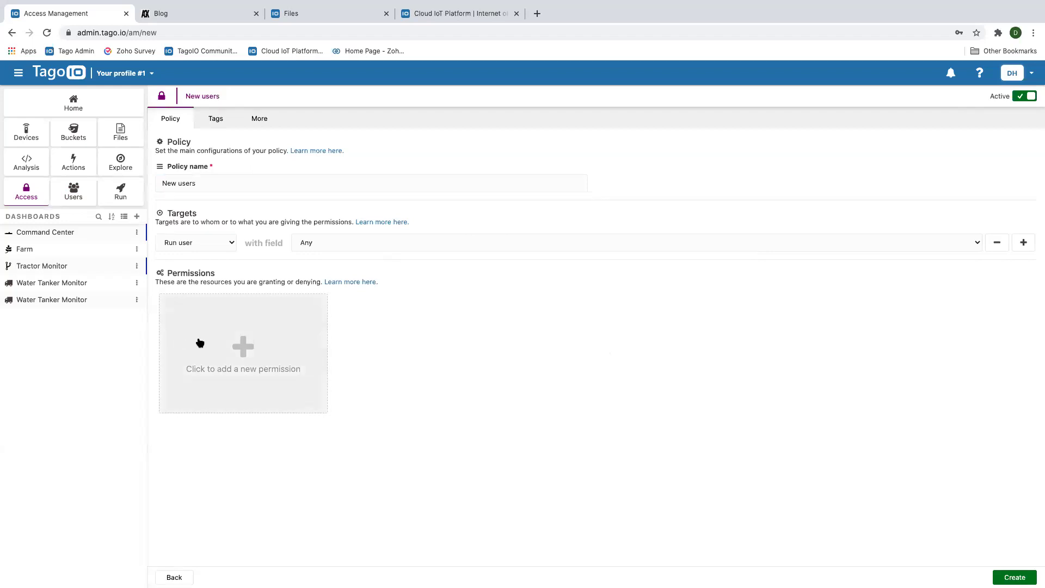
Add an Allow Dashboard permission with Access and Arrangement rules for any dashboard, then create and apply
{"action": "left_click", "coordinate": [243, 345]}
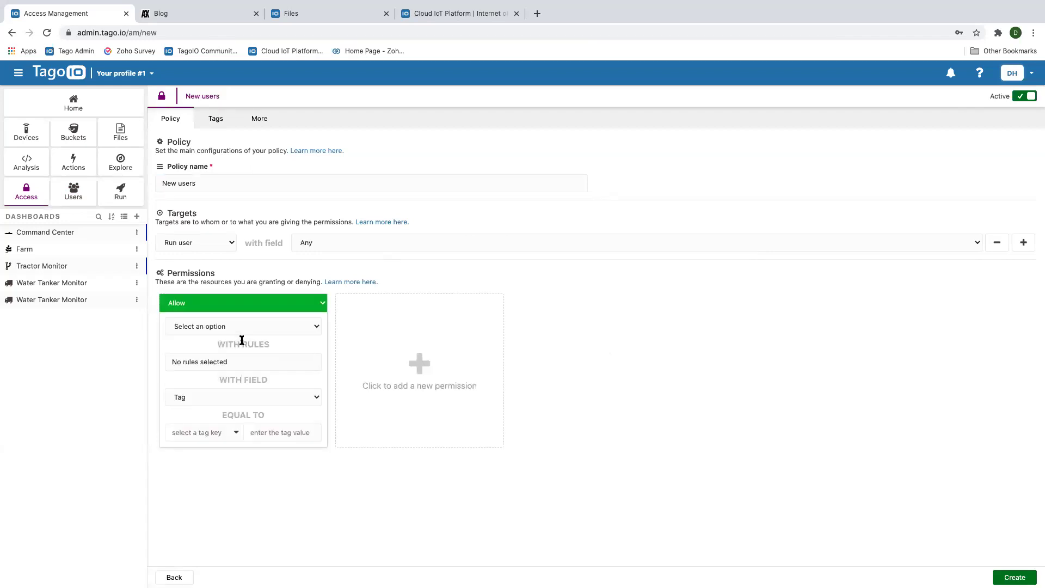
{"action": "left_click", "coordinate": [238, 327]}
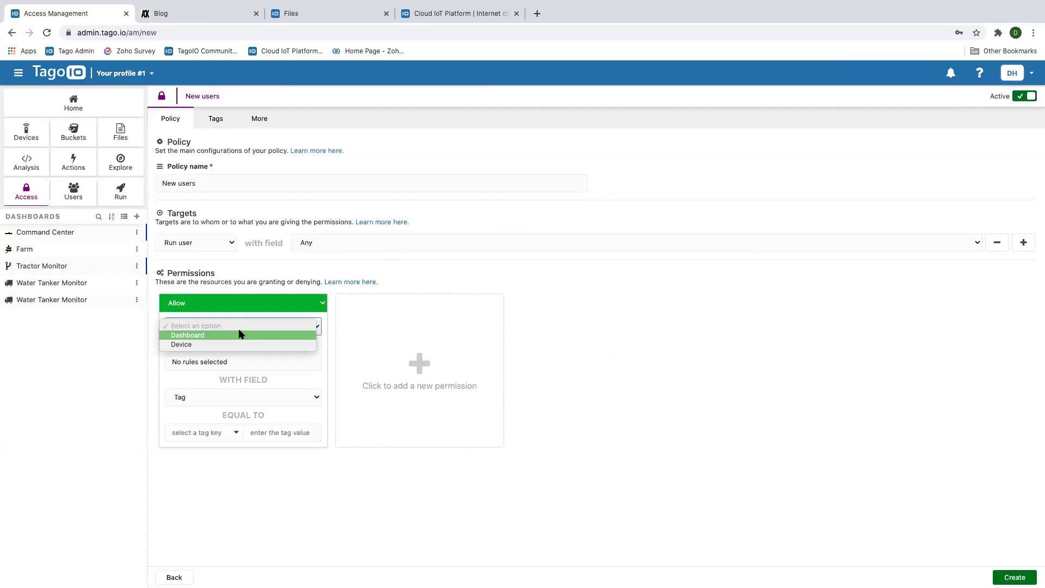
{"action": "left_click", "coordinate": [198, 336]}
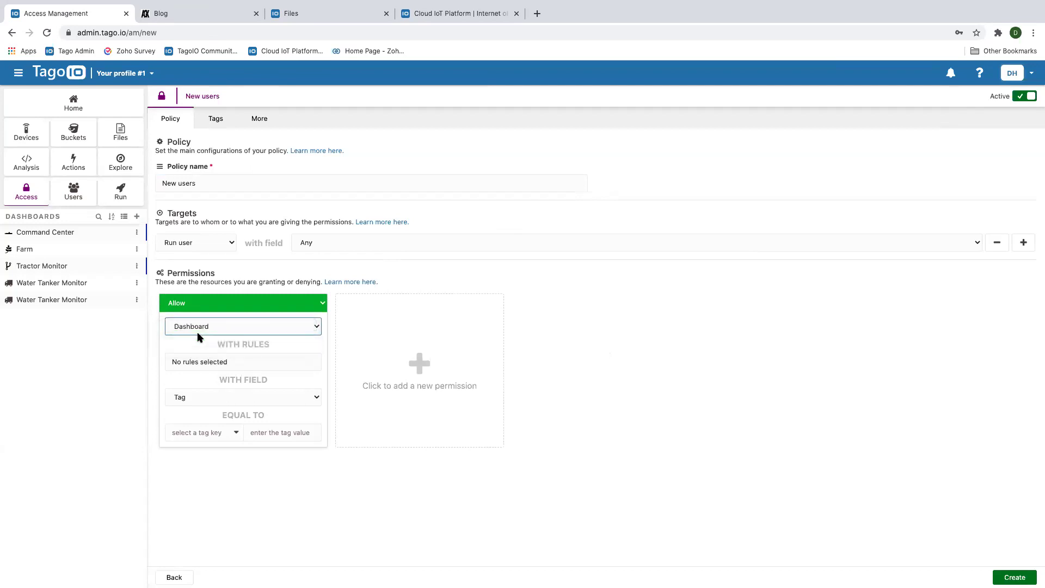
{"action": "left_click", "coordinate": [227, 364]}
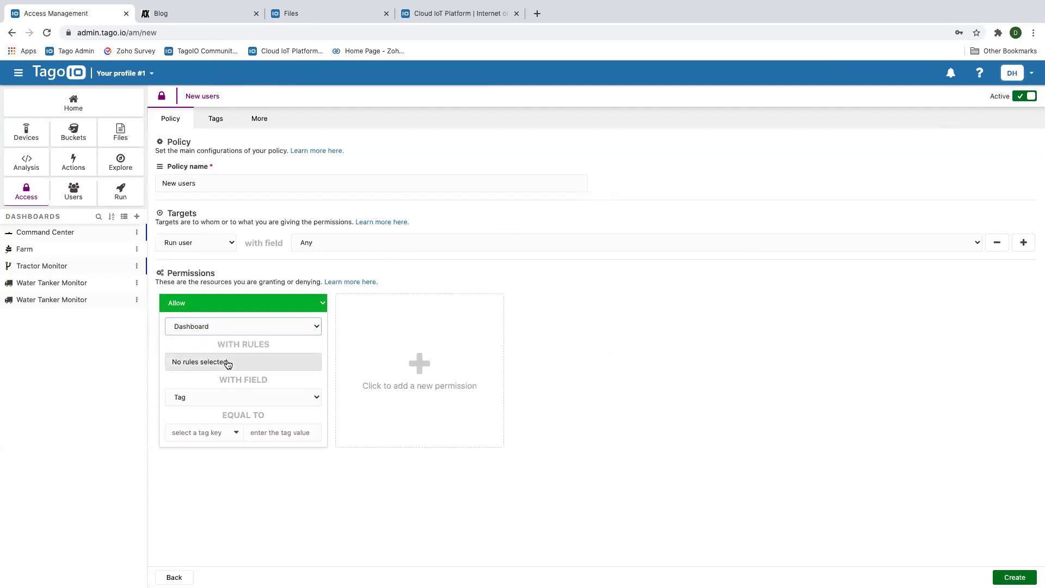
{"action": "left_click", "coordinate": [177, 384]}
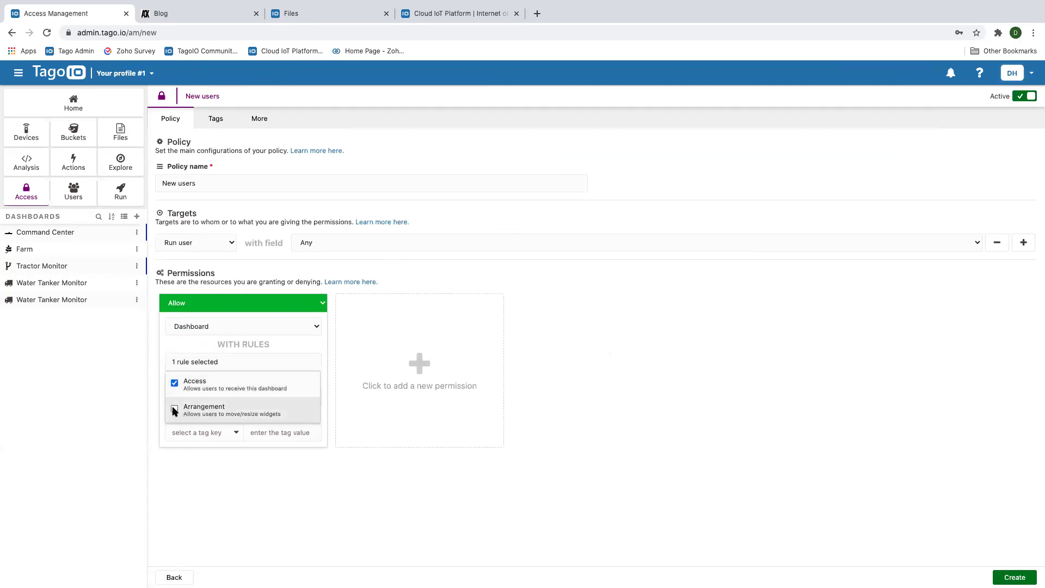
{"action": "left_click", "coordinate": [175, 411]}
{"action": "left_click", "coordinate": [326, 475]}
{"action": "left_click", "coordinate": [234, 402]}
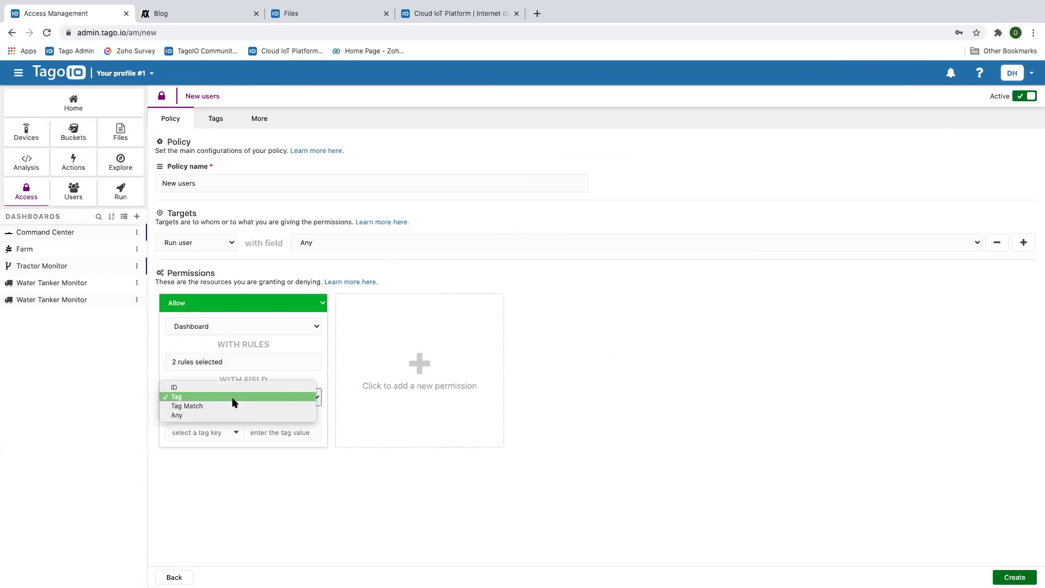
{"action": "left_click", "coordinate": [185, 415]}
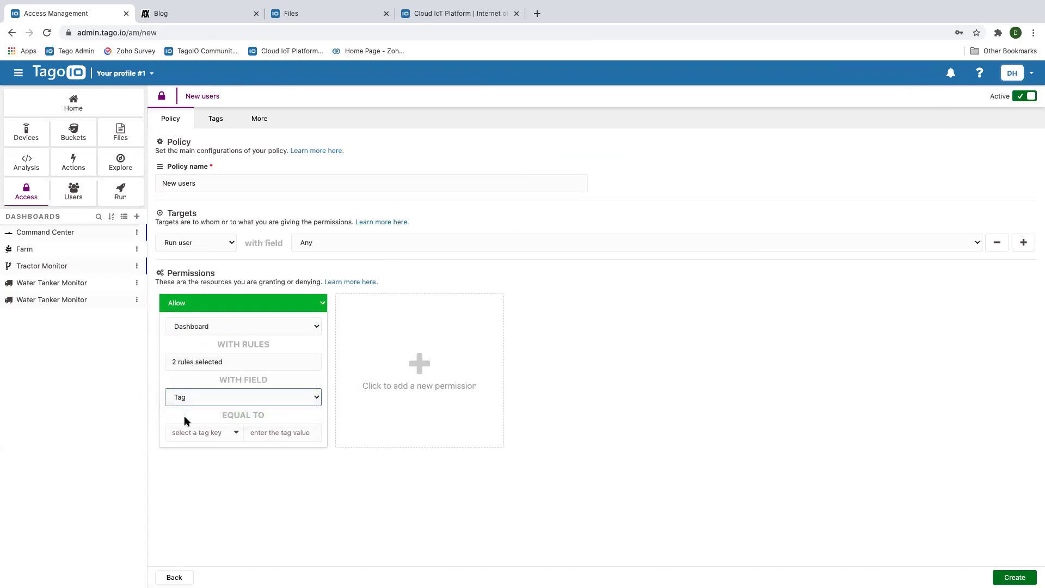
{"action": "left_click", "coordinate": [605, 353]}
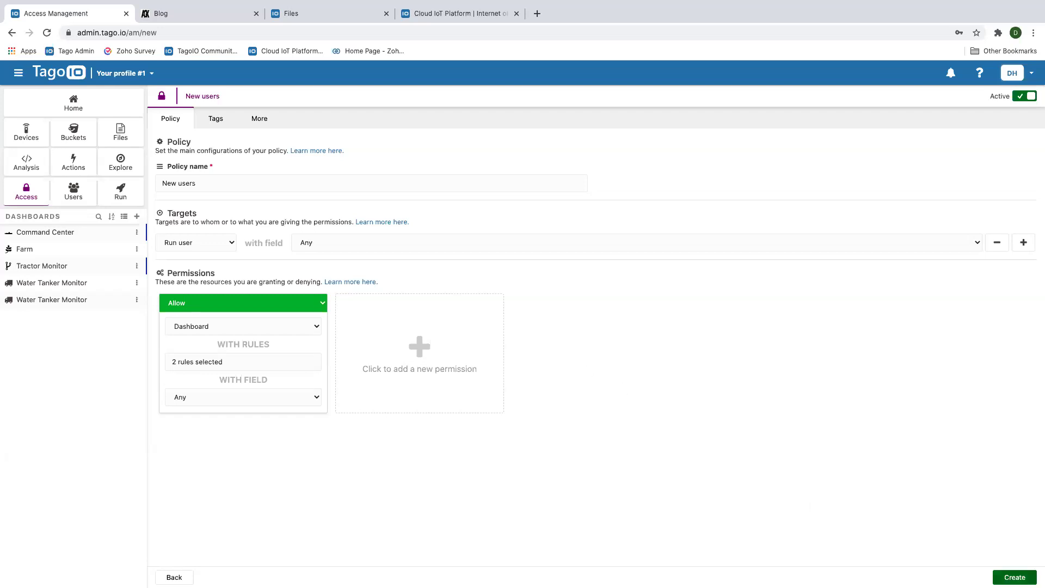
{"action": "left_click", "coordinate": [1023, 576]}
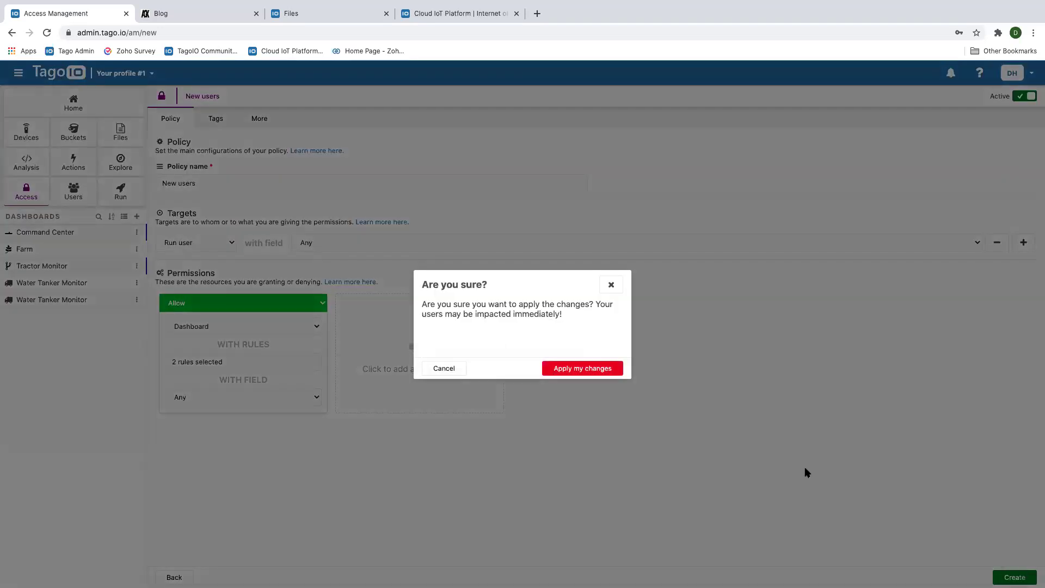
{"action": "left_click", "coordinate": [575, 368]}
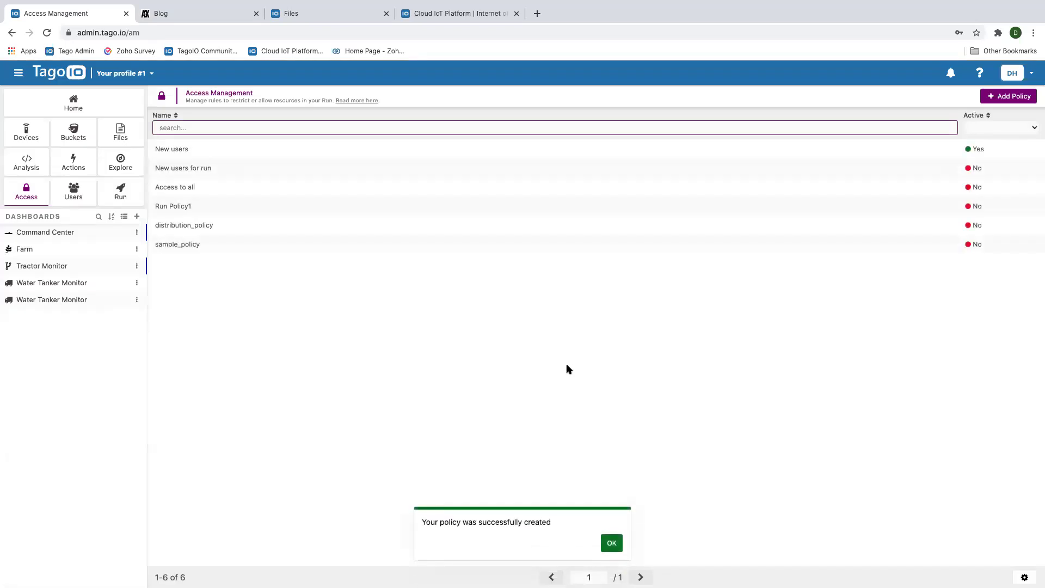
{"action": "left_click", "coordinate": [163, 14]}
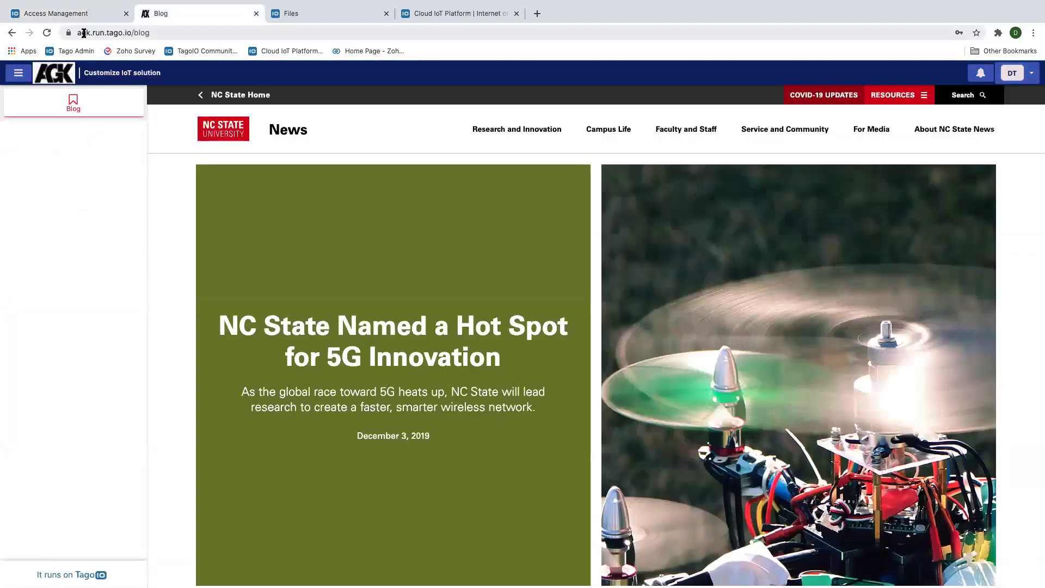
Reload the Run app as the test user and open the Tractor Monitor dashboard
{"action": "left_click", "coordinate": [47, 33]}
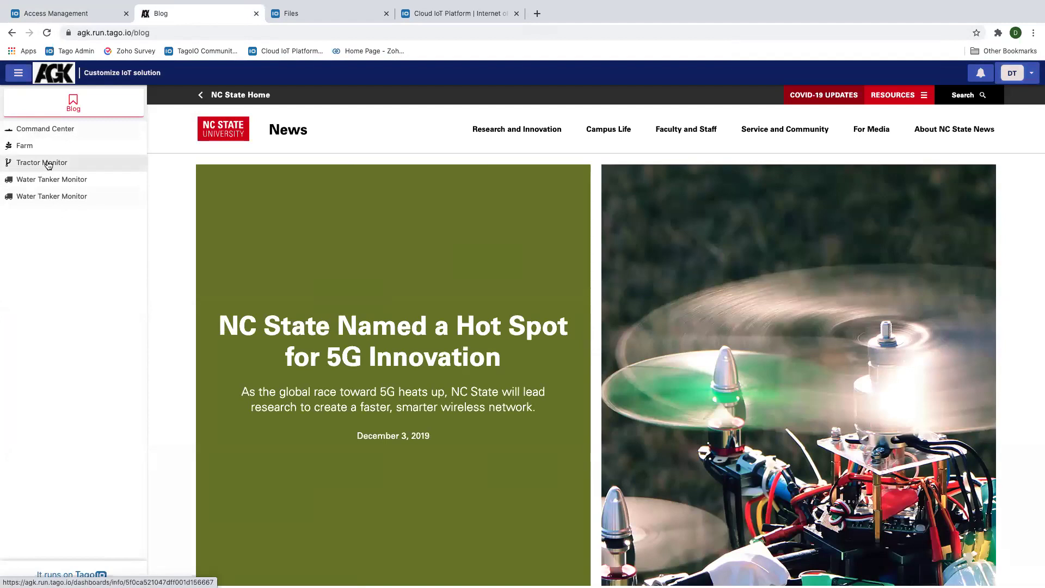
{"action": "left_click", "coordinate": [48, 165]}
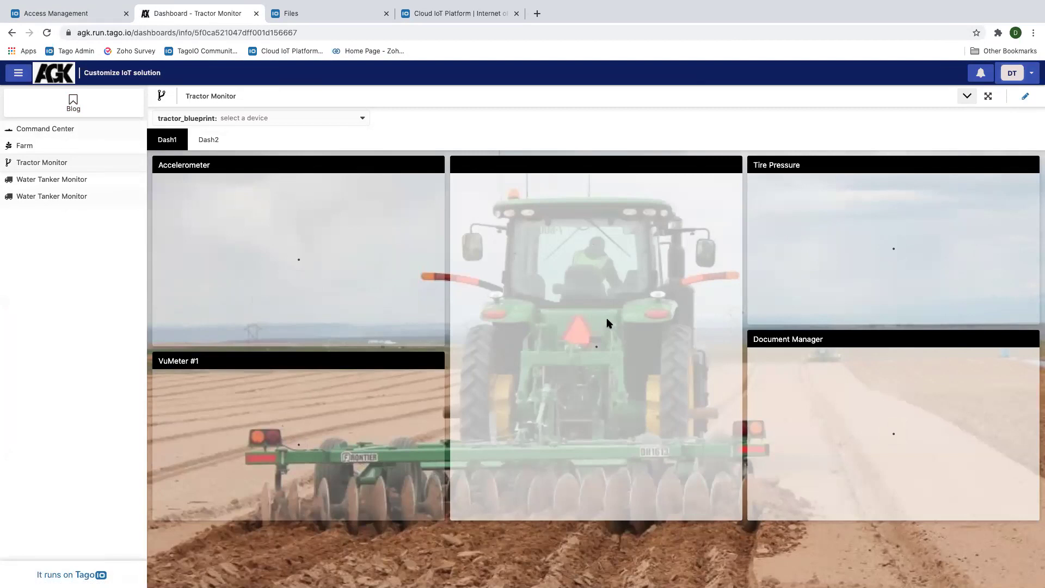
{"action": "left_click", "coordinate": [46, 14]}
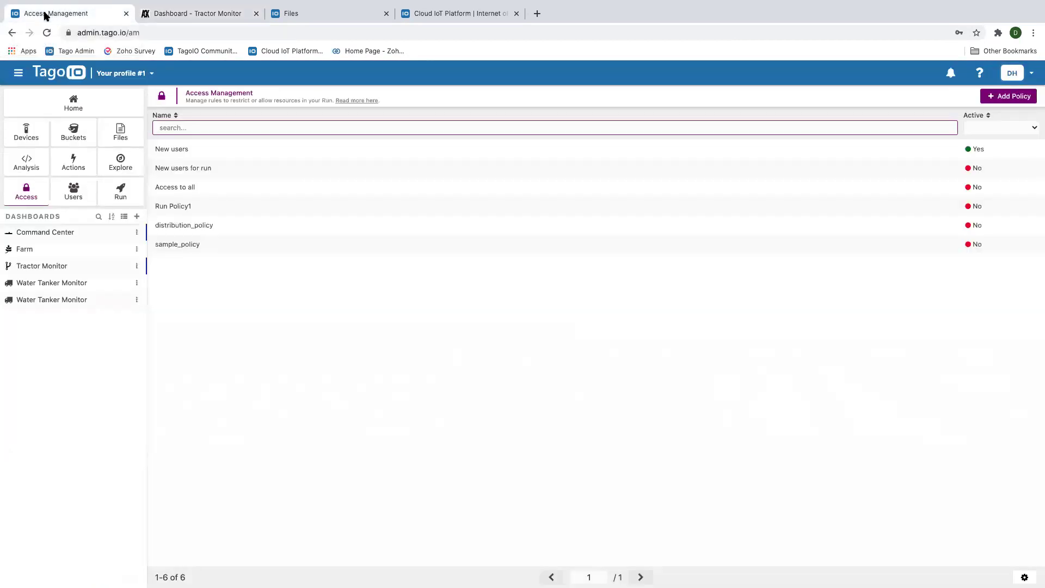
In the New users policy, add a Device permission with the Blueprint access rule
{"action": "left_click", "coordinate": [208, 155]}
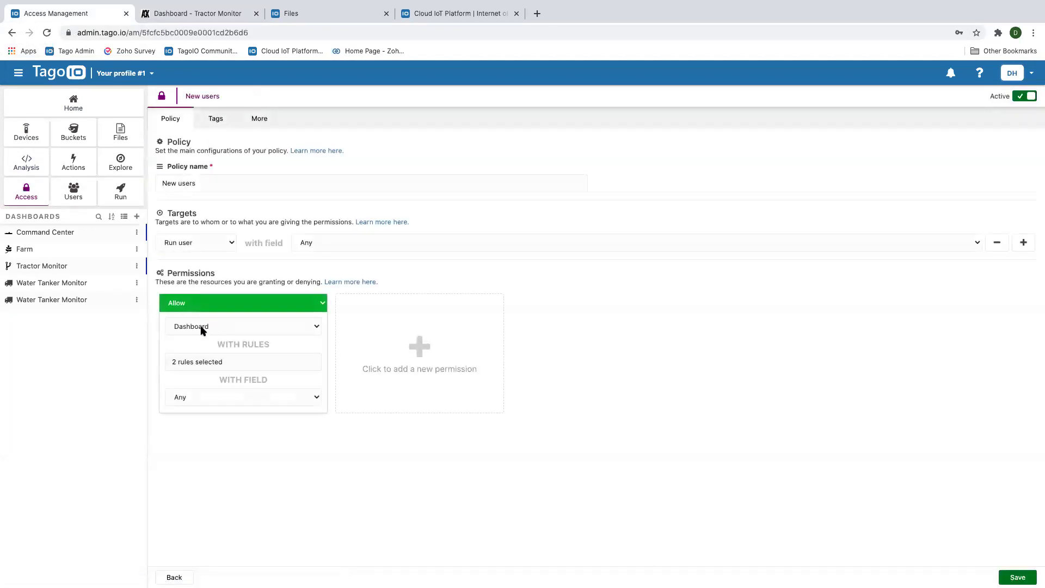
{"action": "left_click", "coordinate": [415, 342]}
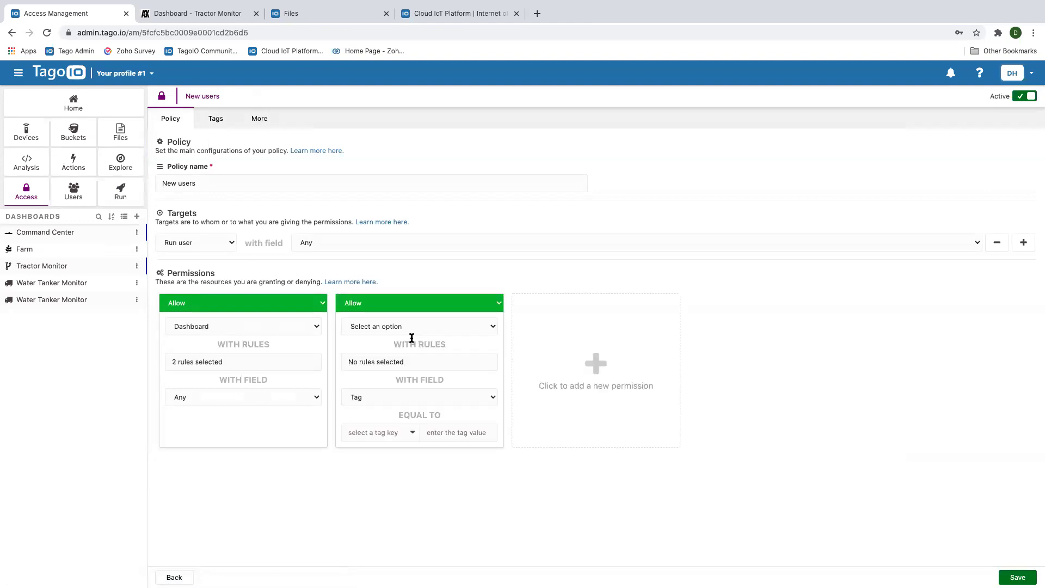
{"action": "left_click", "coordinate": [485, 326]}
{"action": "left_click", "coordinate": [369, 344]}
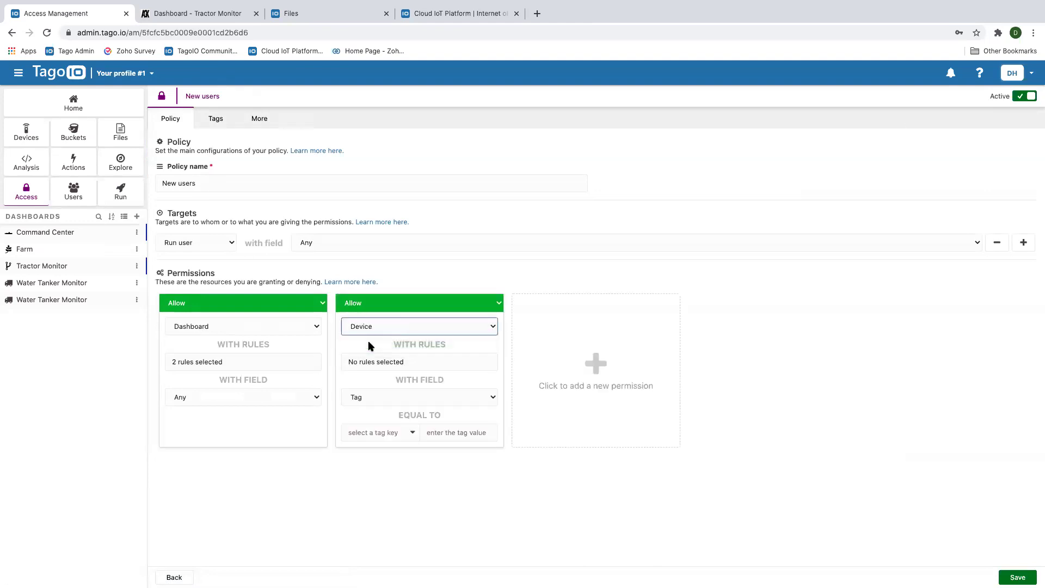
{"action": "left_click", "coordinate": [413, 363]}
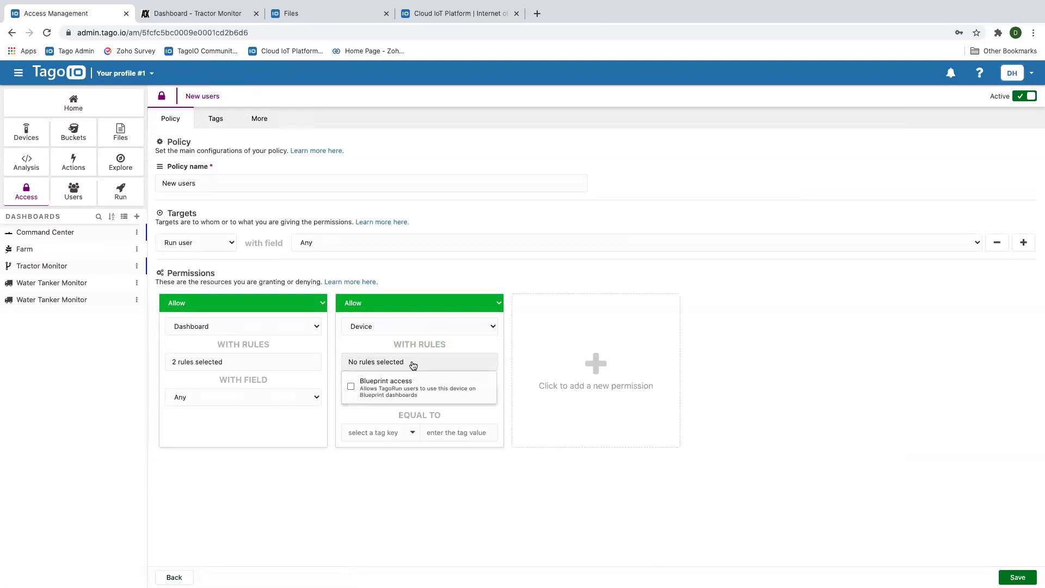
{"action": "left_click", "coordinate": [352, 386]}
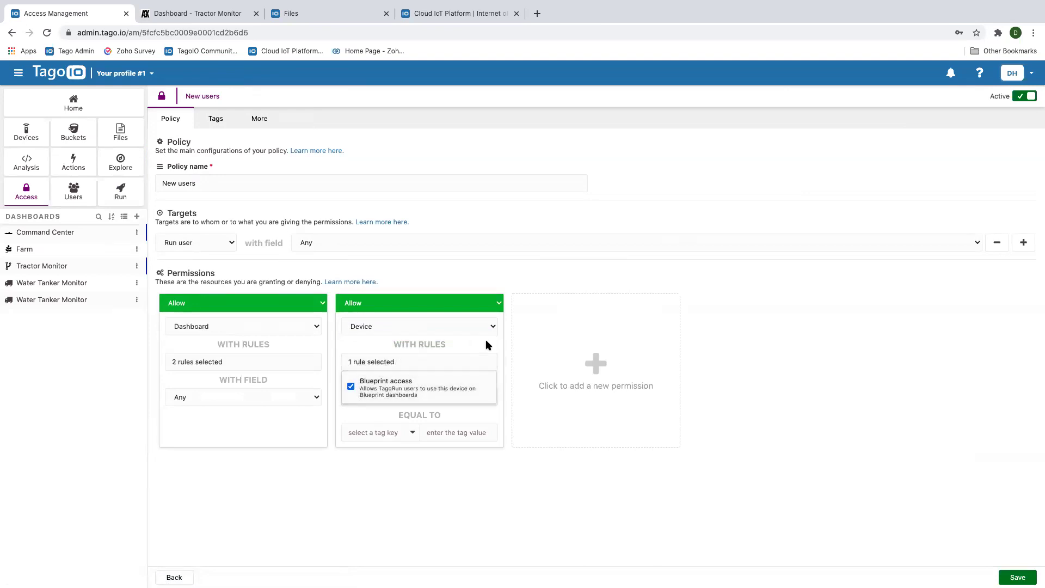
{"action": "left_click", "coordinate": [495, 486]}
Set the device permission's field to Any, then save and apply the policy
{"action": "left_click", "coordinate": [391, 393]}
{"action": "left_click", "coordinate": [364, 415]}
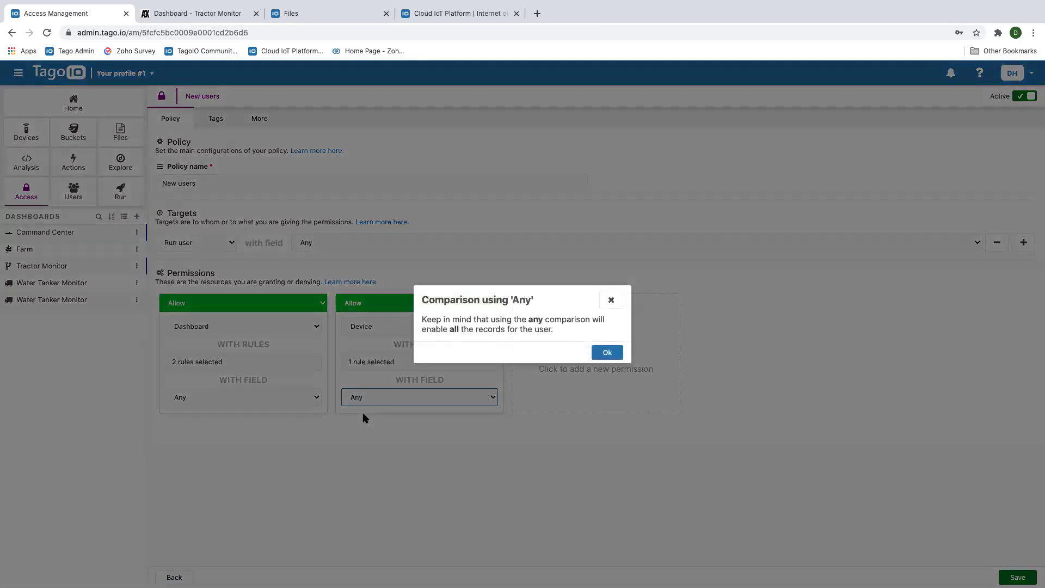
{"action": "left_click", "coordinate": [599, 357]}
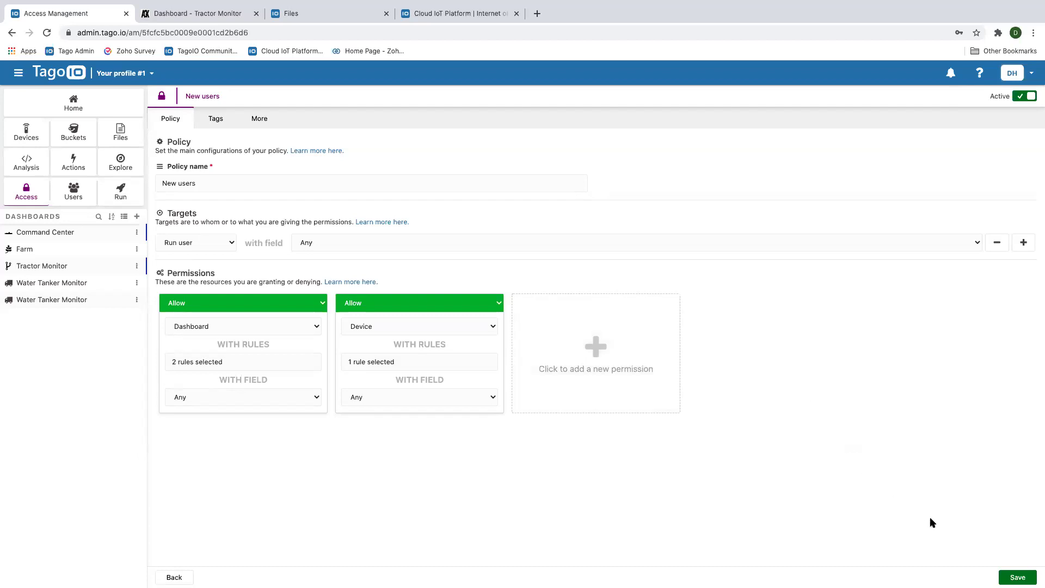
{"action": "left_click", "coordinate": [1016, 577]}
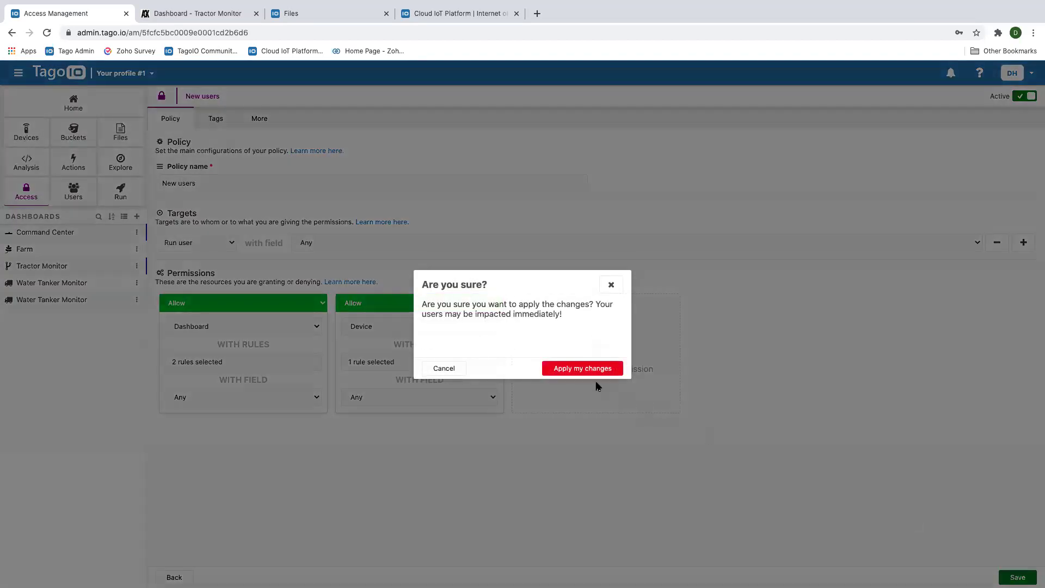
{"action": "left_click", "coordinate": [575, 368]}
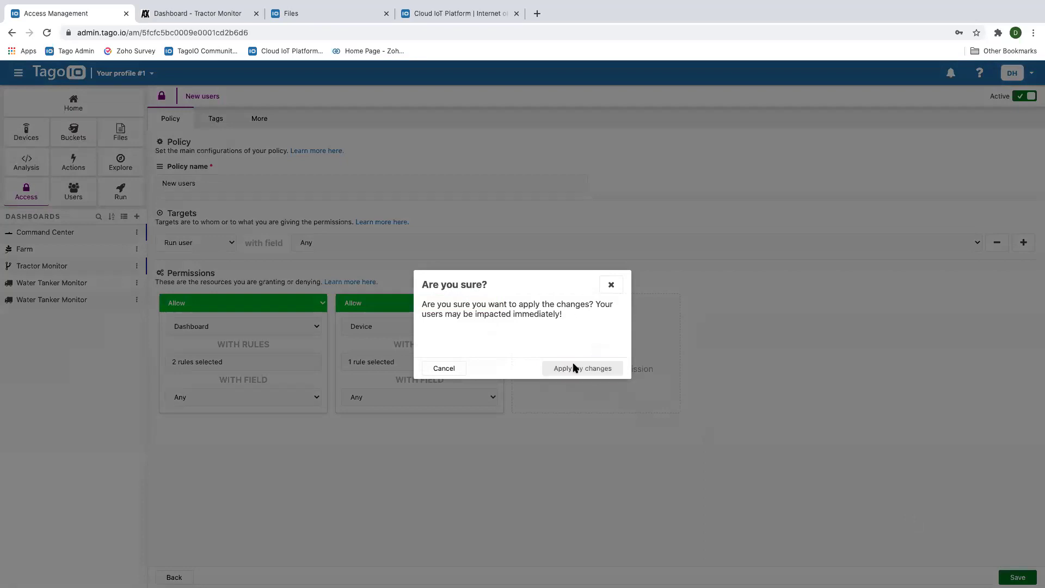
Reload Tractor Monitor as the test user and check Dash2 and Dash1 for Deere_100_Series_Monitor readings
{"action": "left_click", "coordinate": [213, 16]}
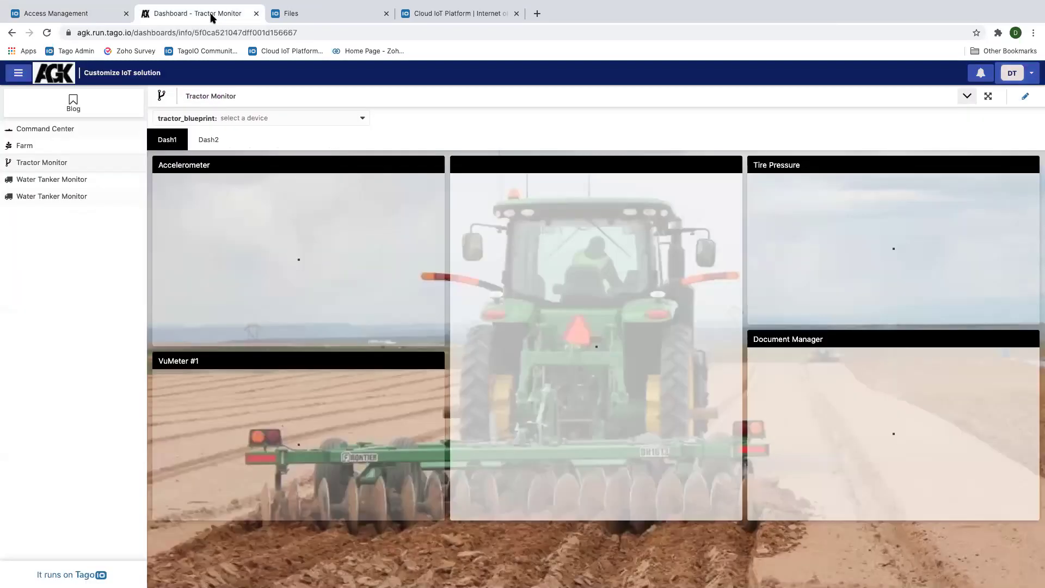
{"action": "left_click", "coordinate": [46, 33]}
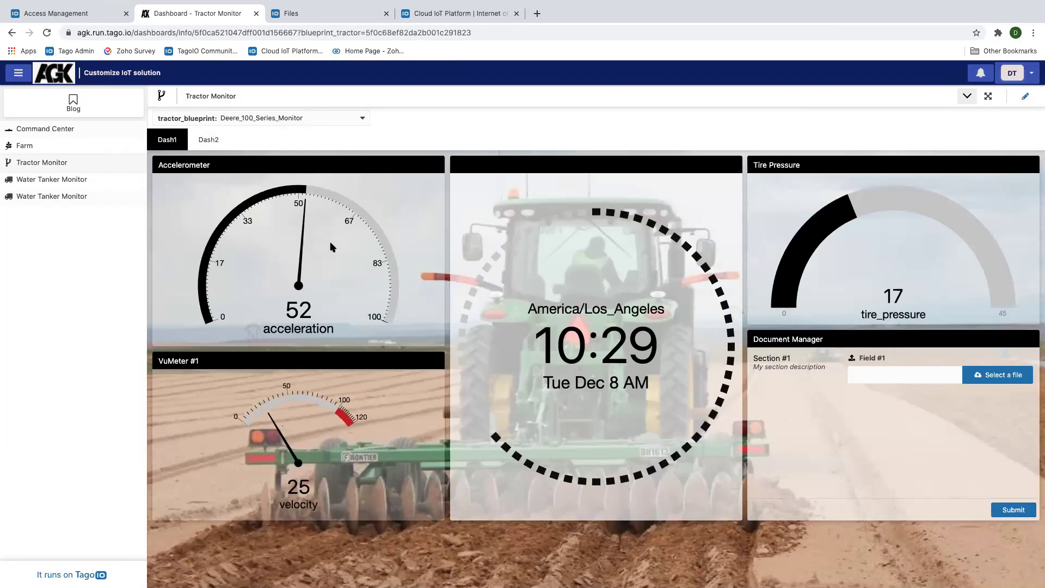
{"action": "left_click", "coordinate": [205, 141]}
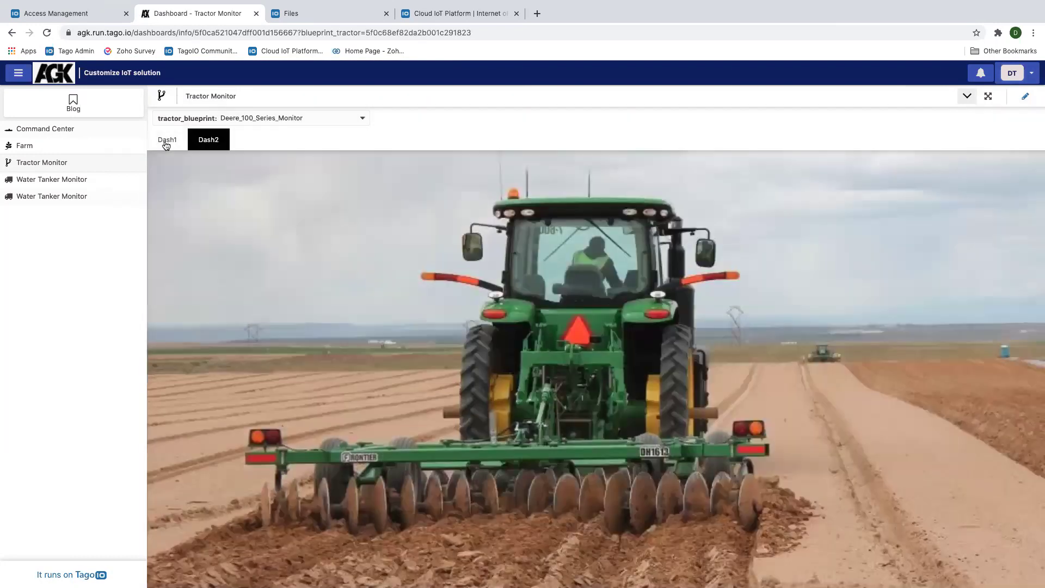
{"action": "left_click", "coordinate": [166, 143]}
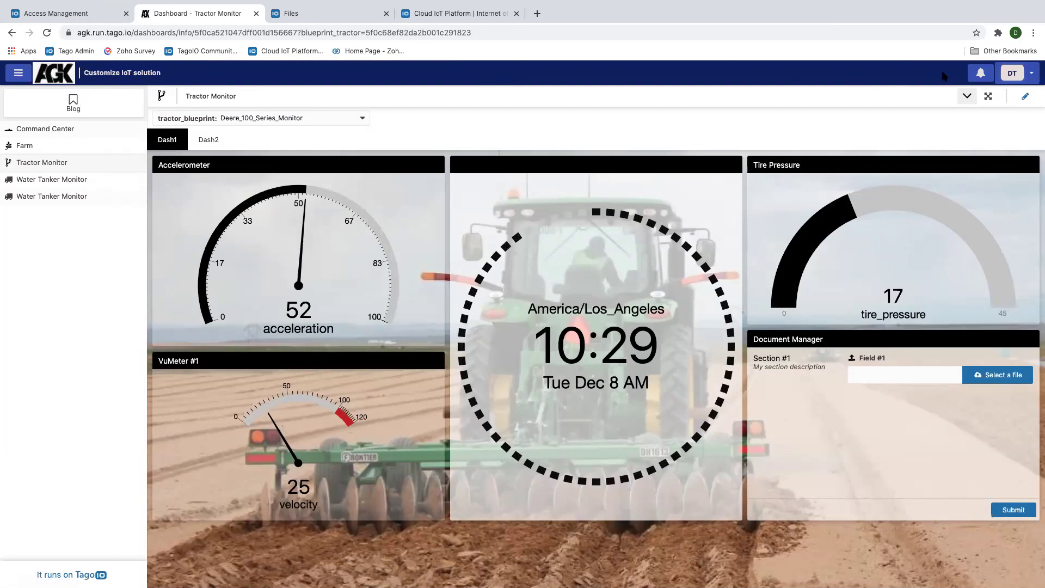
{"action": "left_click", "coordinate": [1033, 74]}
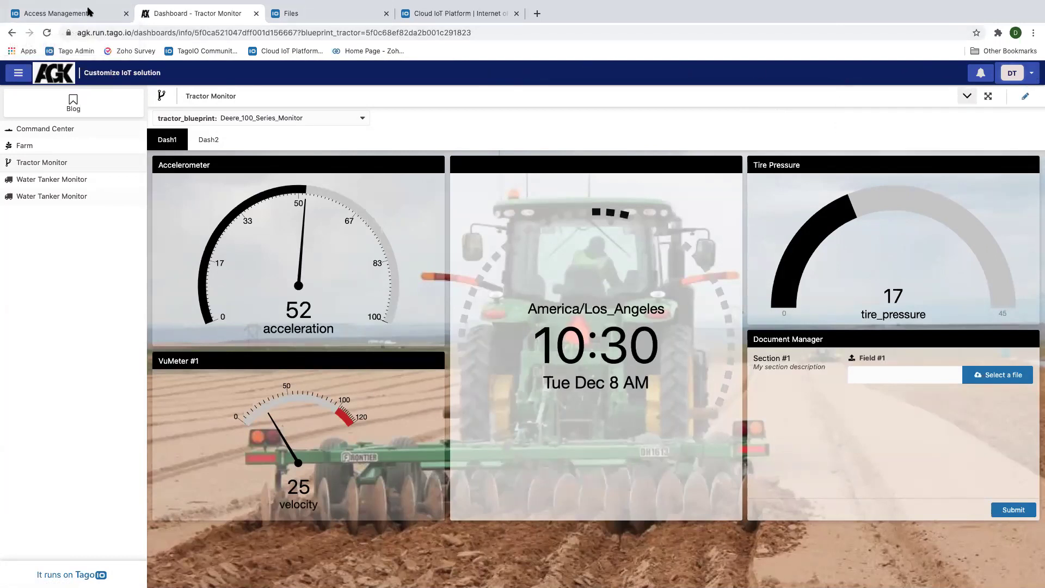
{"action": "left_click", "coordinate": [71, 13]}
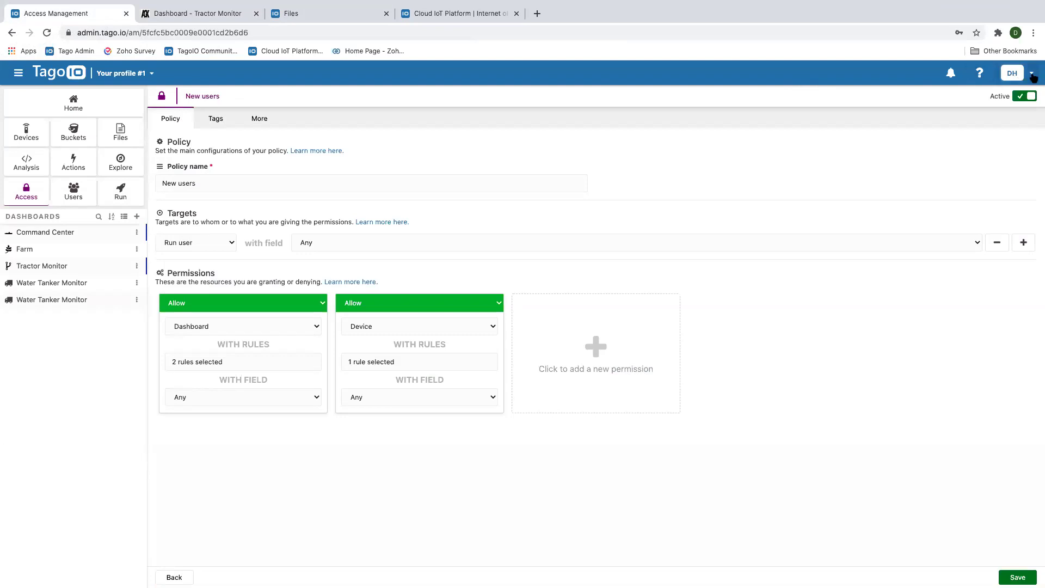
Review My billing, then the Services & Add-ons settings of the Tago.io profile
{"action": "left_click", "coordinate": [1032, 76]}
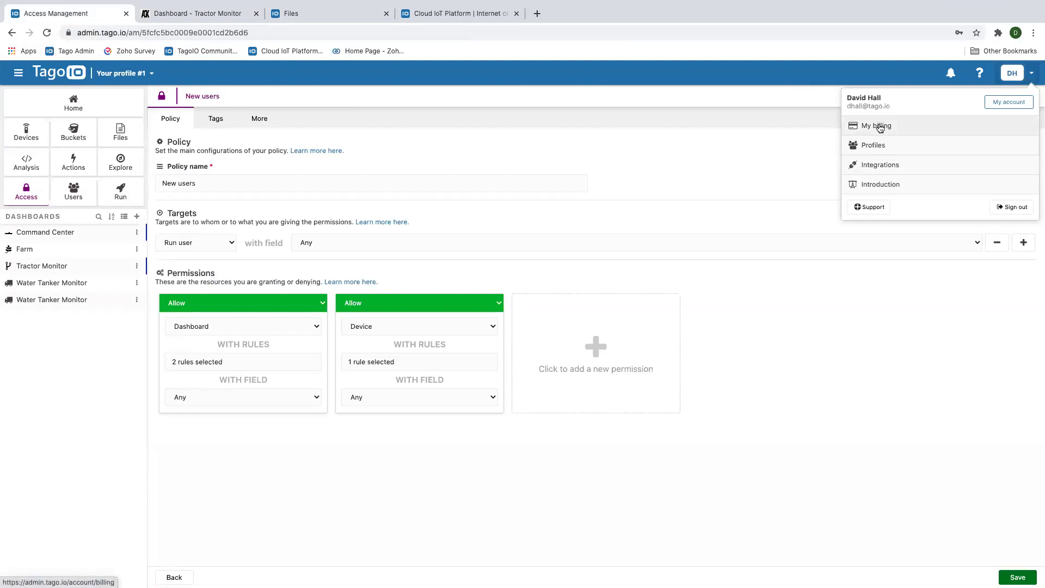
{"action": "left_click", "coordinate": [878, 126]}
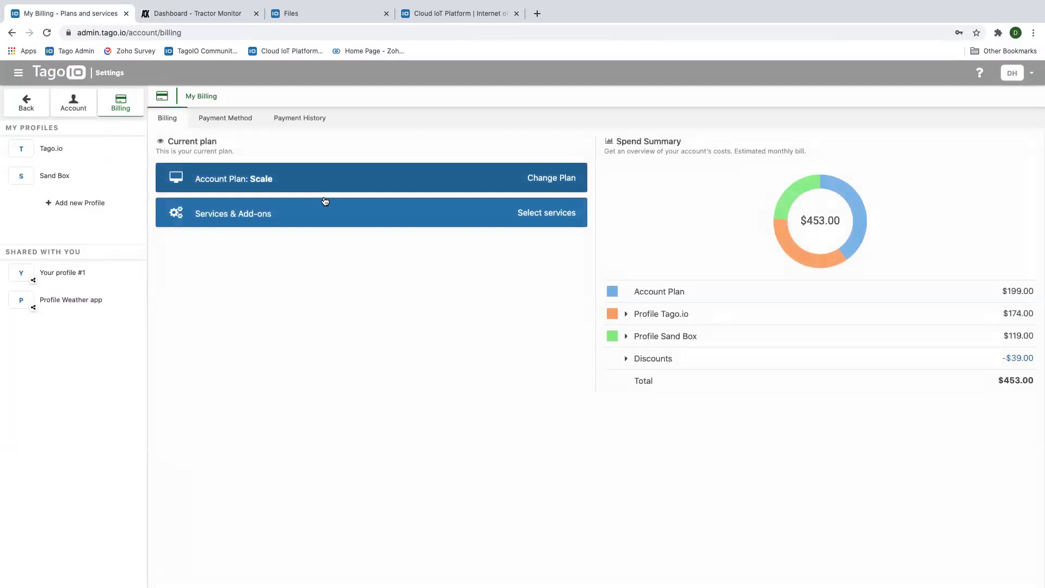
{"action": "left_click", "coordinate": [310, 213]}
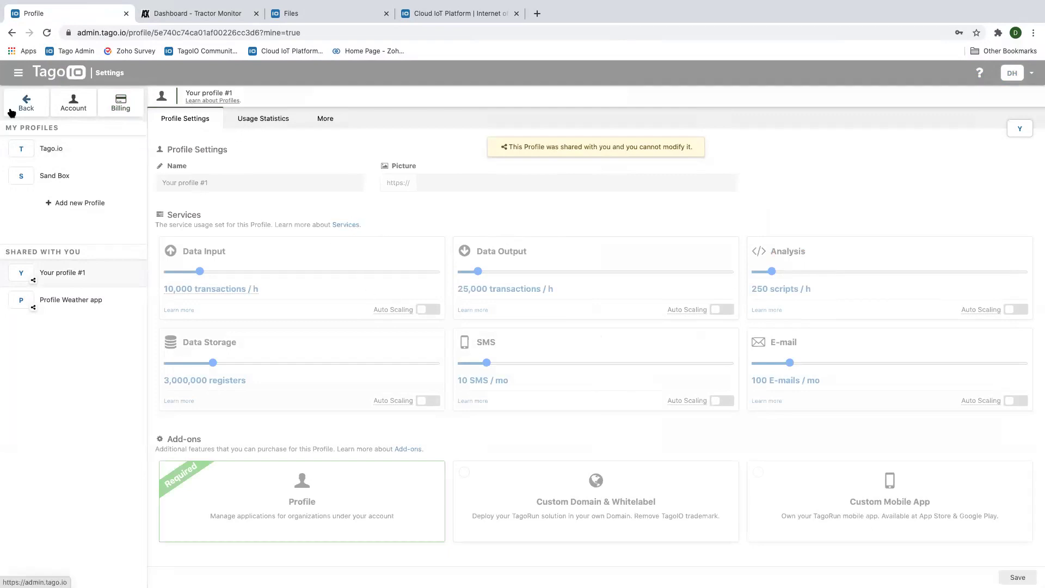
{"action": "left_click", "coordinate": [60, 152]}
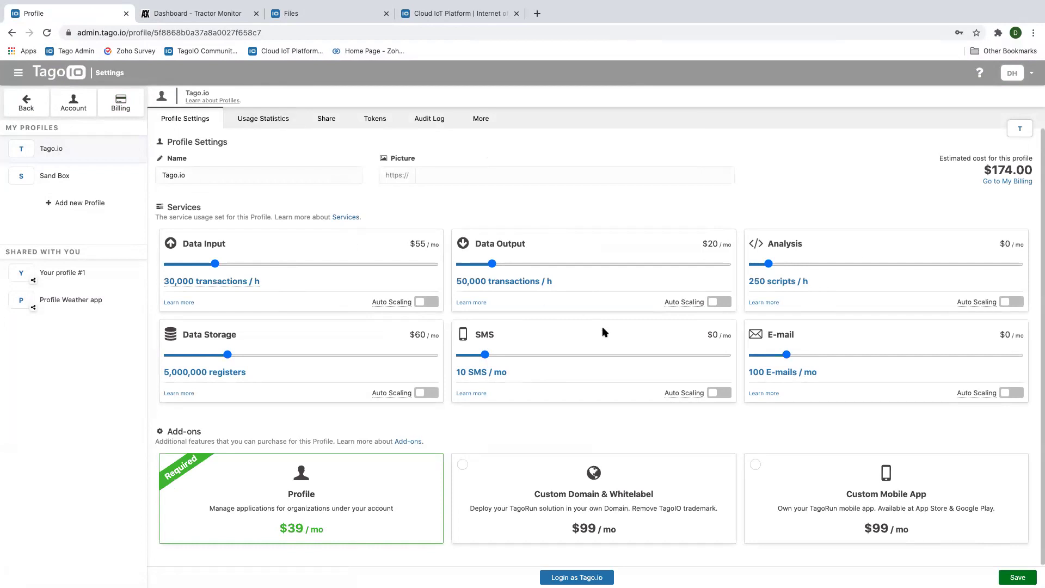
{"action": "scroll", "coordinate": [410, 323], "scroll_direction": "down", "scroll_amount": 1}
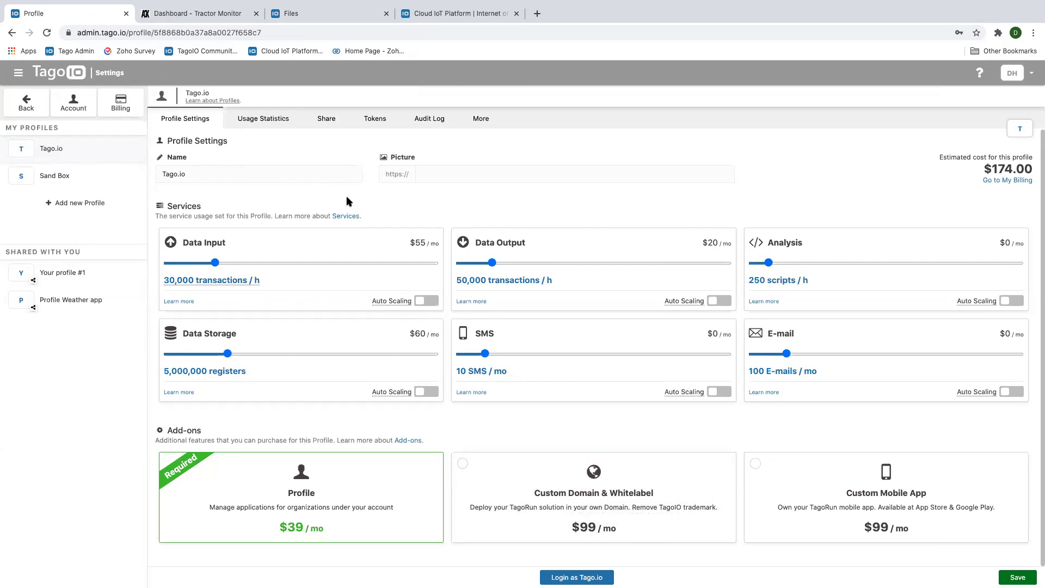
Recheck the Tractor Monitor dashboard, then bring up the tago.io home page
{"action": "left_click", "coordinate": [173, 18]}
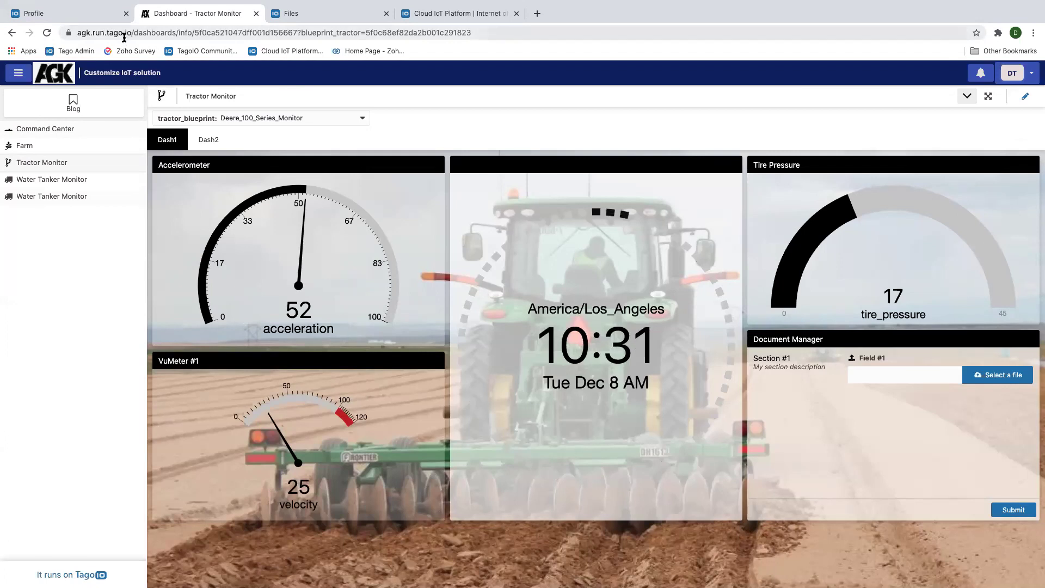
{"action": "left_click", "coordinate": [67, 15]}
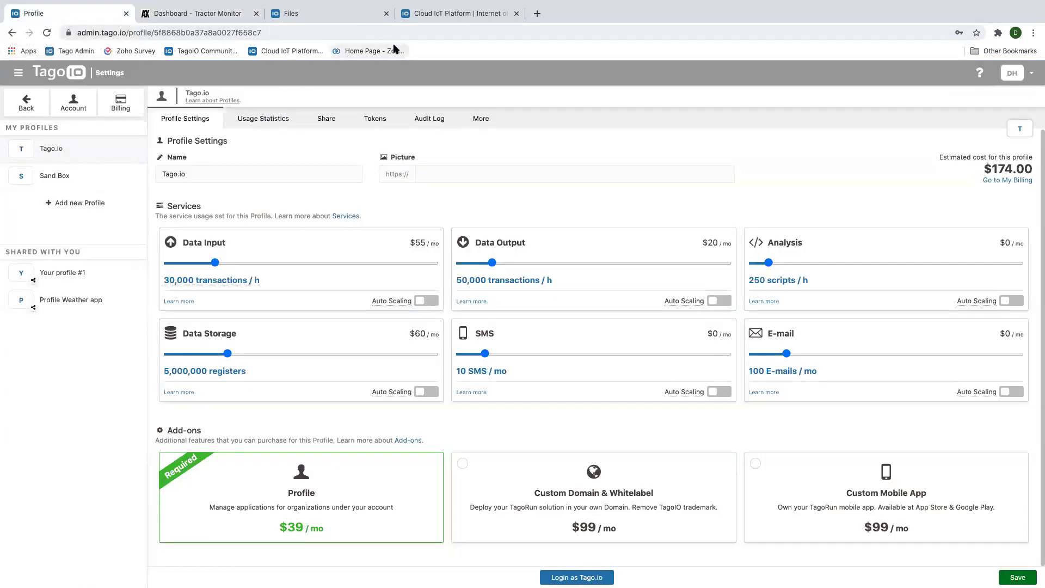
{"action": "left_click", "coordinate": [433, 17]}
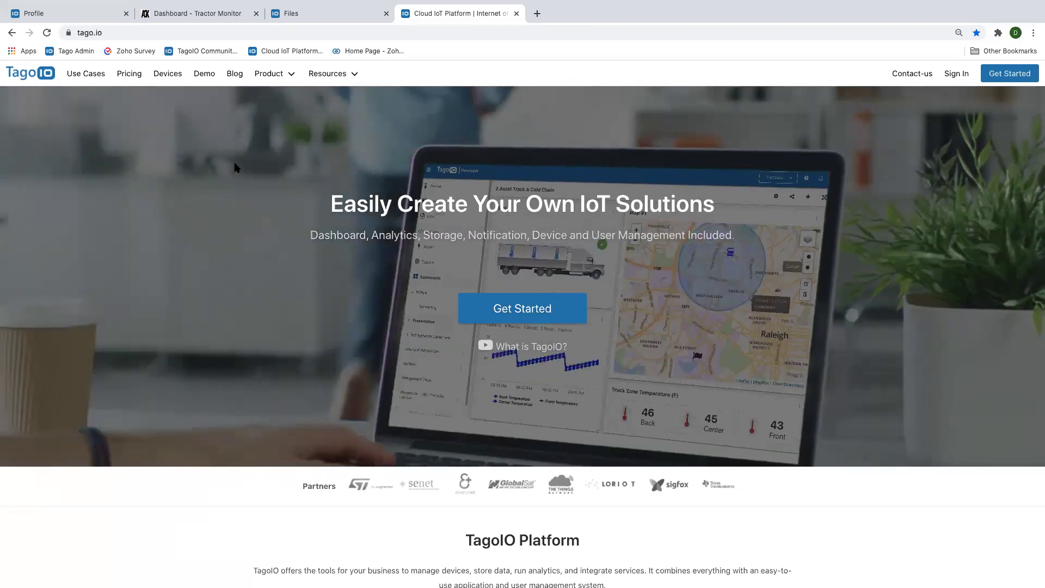
Browse the TagoIO Videos page, then open Community from the Resources menu
{"action": "mouse_move", "coordinate": [353, 80]}
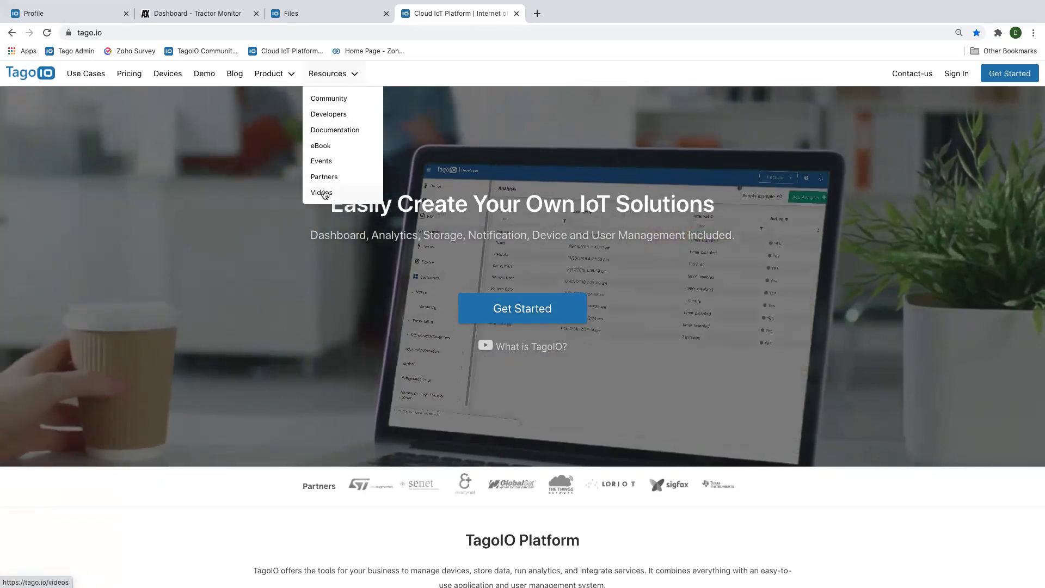
{"action": "left_click", "coordinate": [325, 194]}
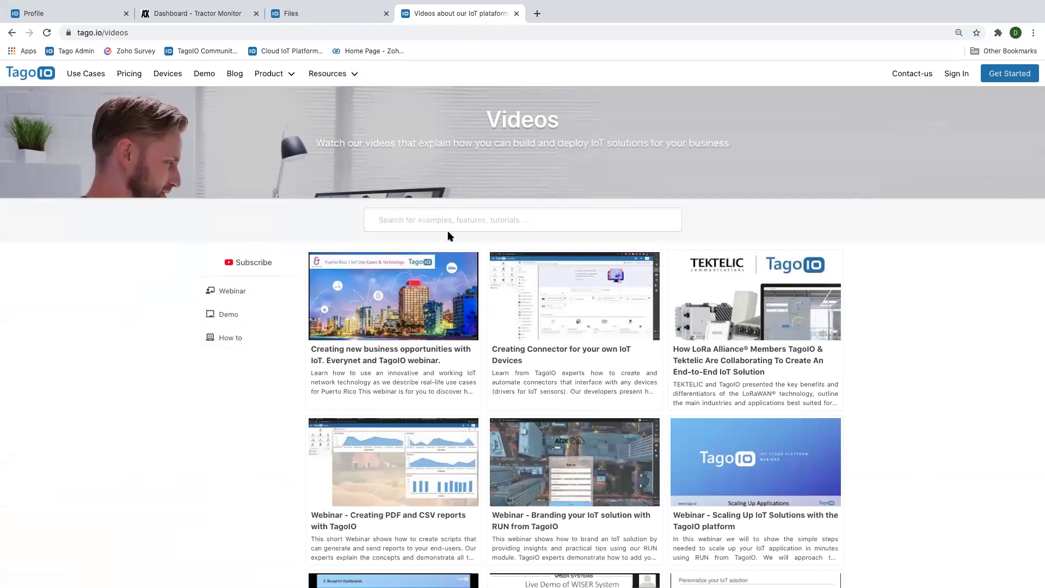
{"action": "left_click", "coordinate": [292, 52]}
{"action": "mouse_move", "coordinate": [331, 76]}
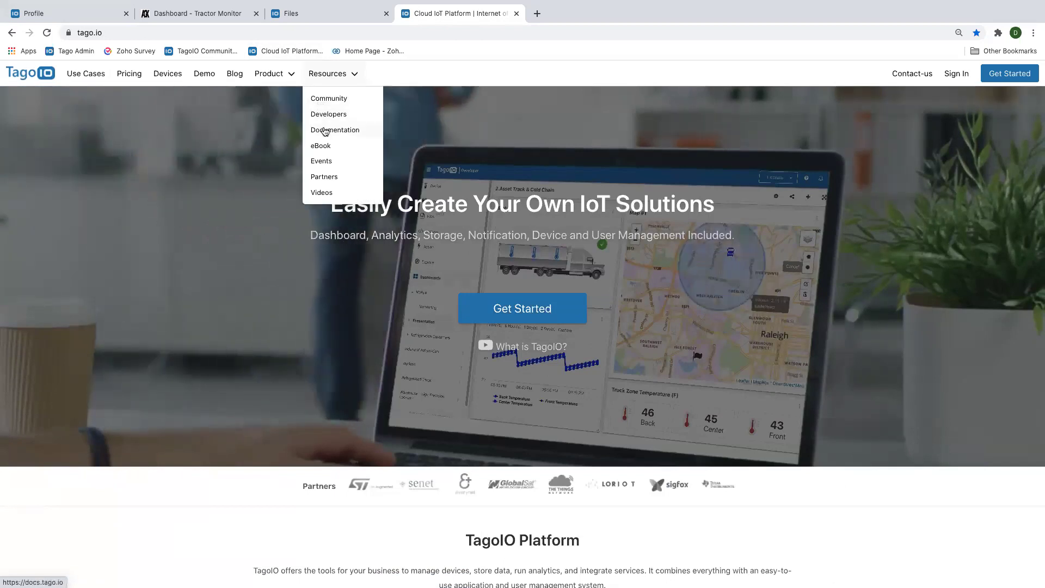
{"action": "left_click", "coordinate": [329, 99]}
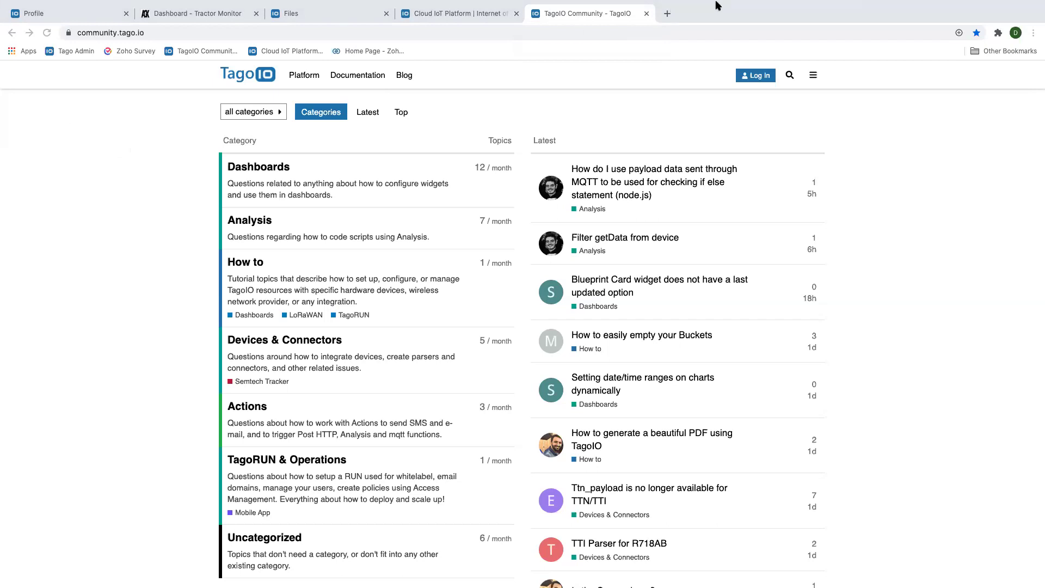
Alternate between the Tractor Monitor dashboard and Tago.io profile tabs, ending on the profile settings
{"action": "mouse_move", "coordinate": [716, 5]}
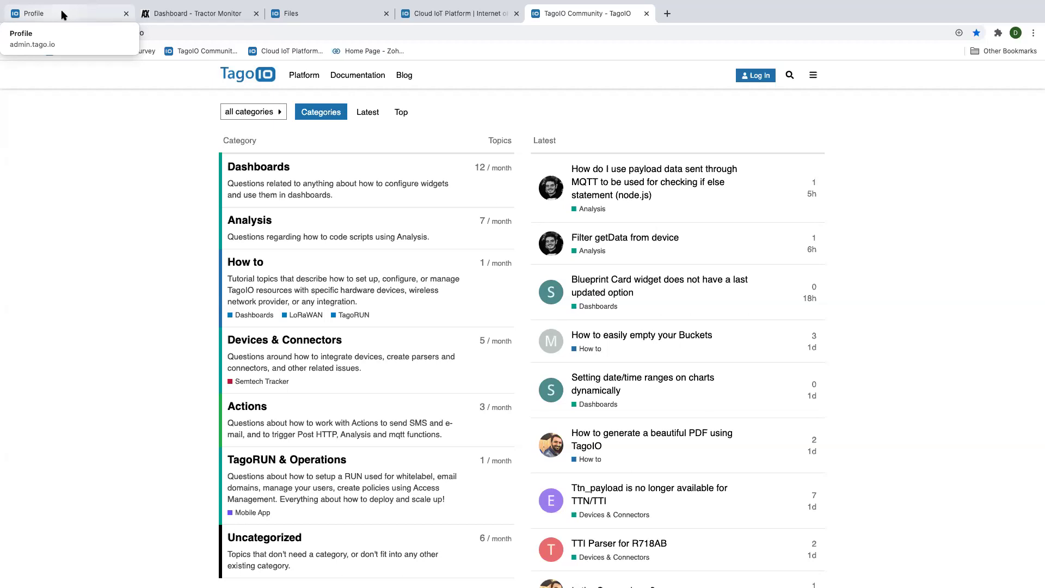
{"action": "left_click", "coordinate": [169, 14]}
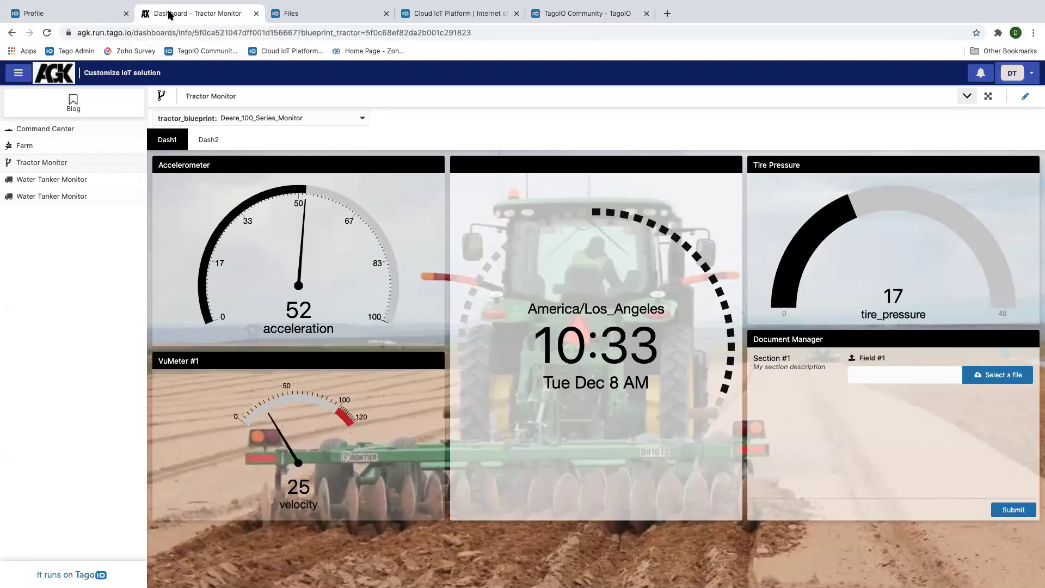
{"action": "left_click", "coordinate": [82, 13]}
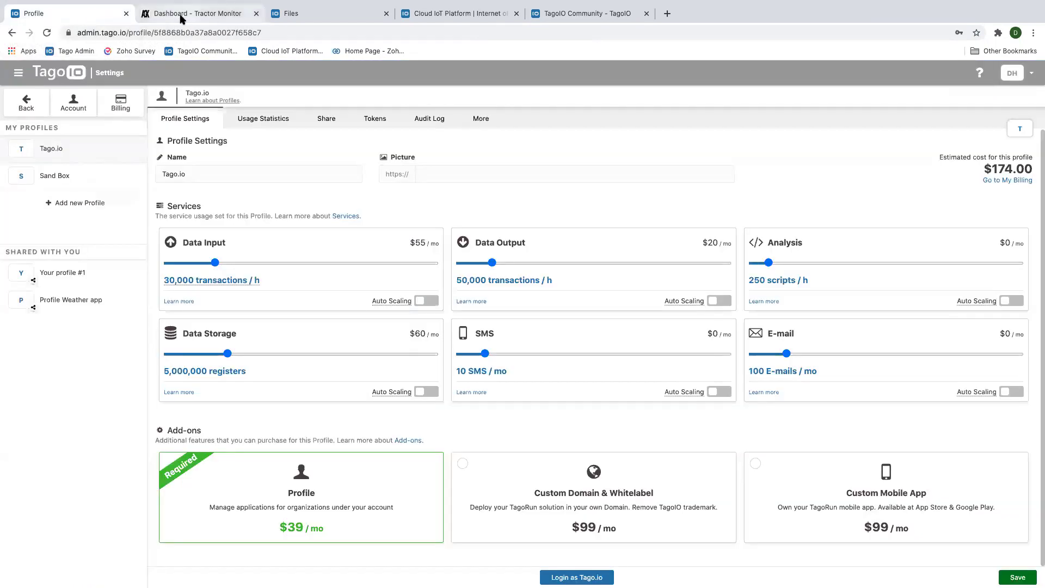
{"action": "left_click", "coordinate": [183, 20]}
{"action": "left_click", "coordinate": [72, 17]}
{"action": "left_click", "coordinate": [202, 19]}
{"action": "left_click", "coordinate": [84, 18]}
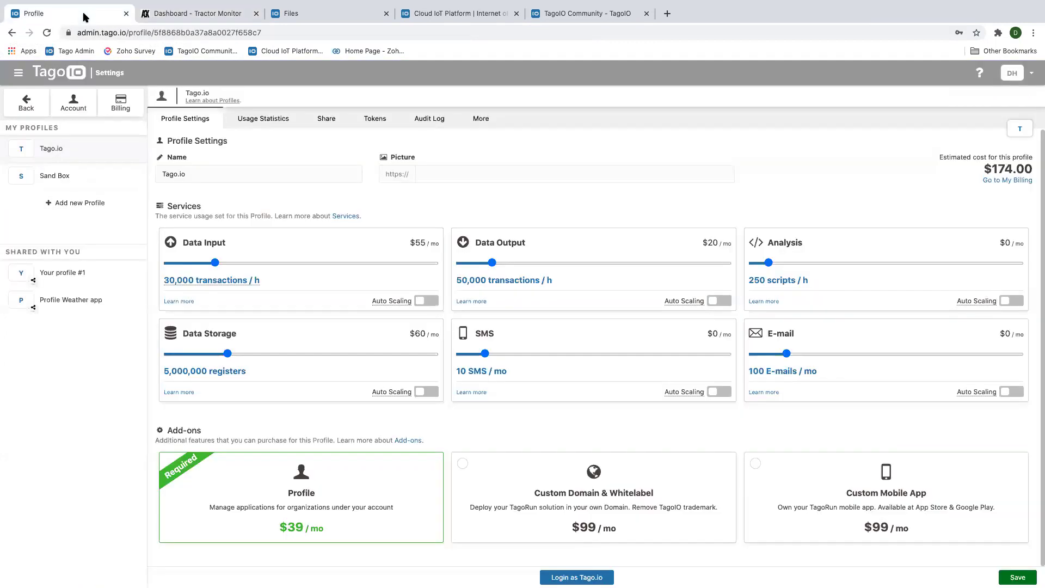
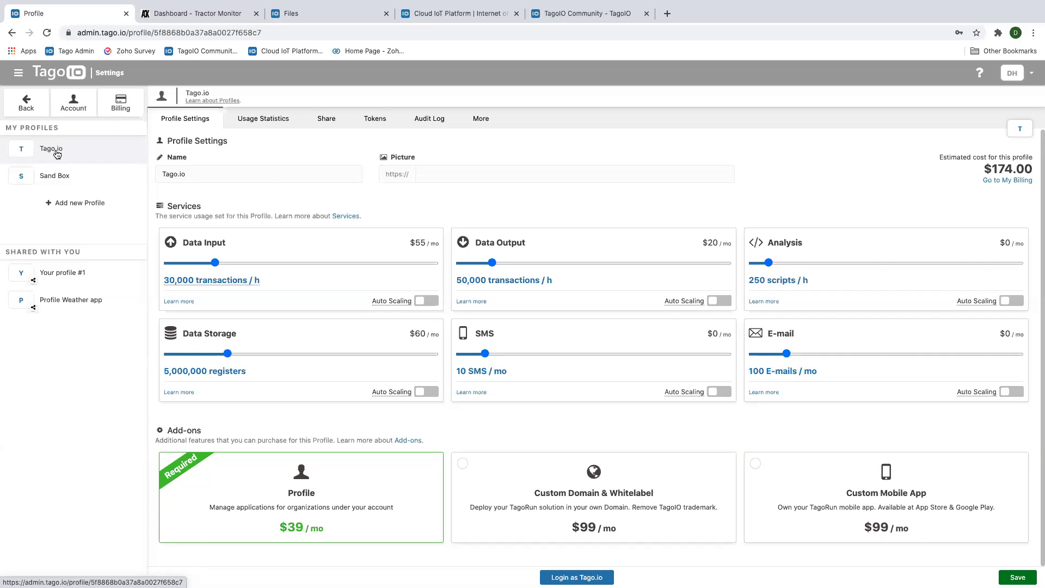
Glance at the Tractor Monitor dashboard, then leave profile settings for the admin Home
{"action": "left_click", "coordinate": [173, 16]}
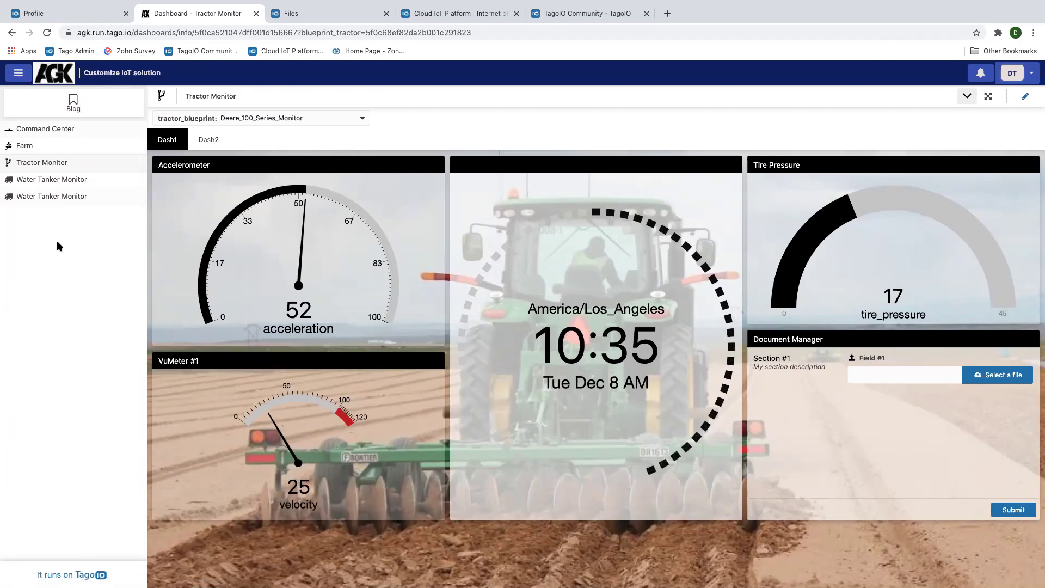
{"action": "left_click", "coordinate": [67, 18]}
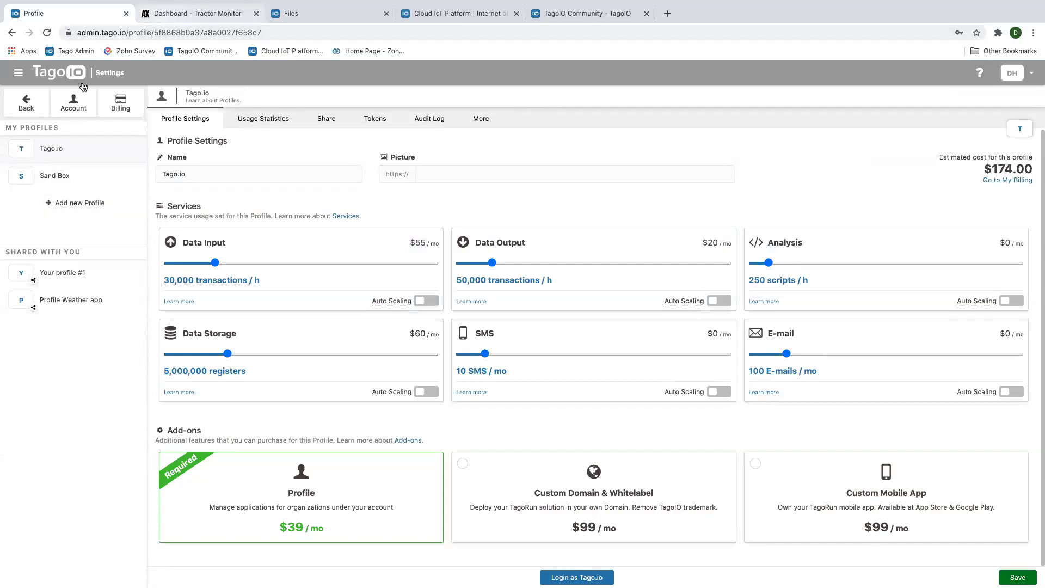
{"action": "left_click", "coordinate": [27, 105]}
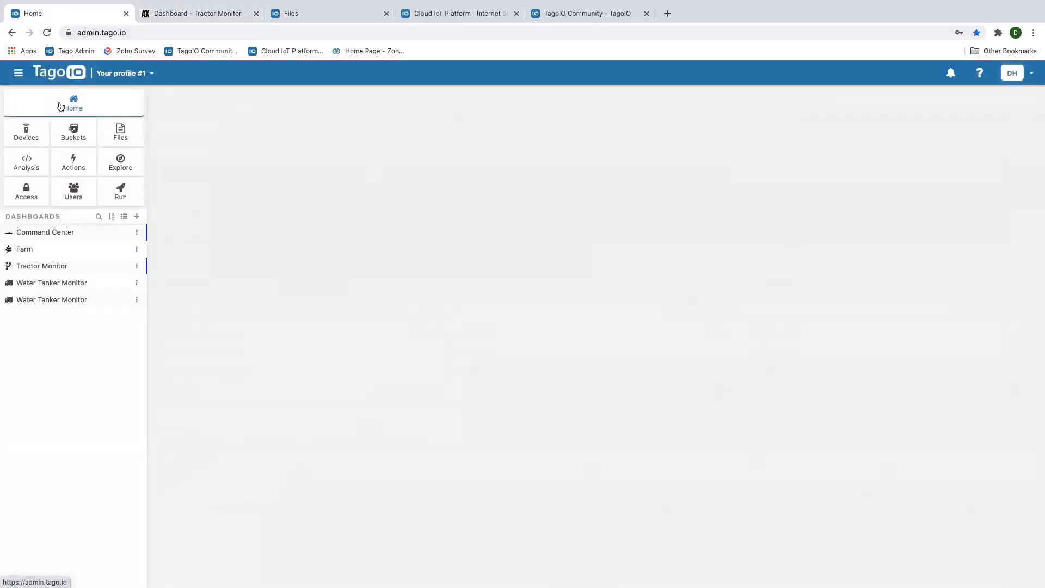
Browse the AGK Run app's Advanced Configuration, Integrations and User Engagement, ending on Domain settings
{"action": "left_click", "coordinate": [123, 199]}
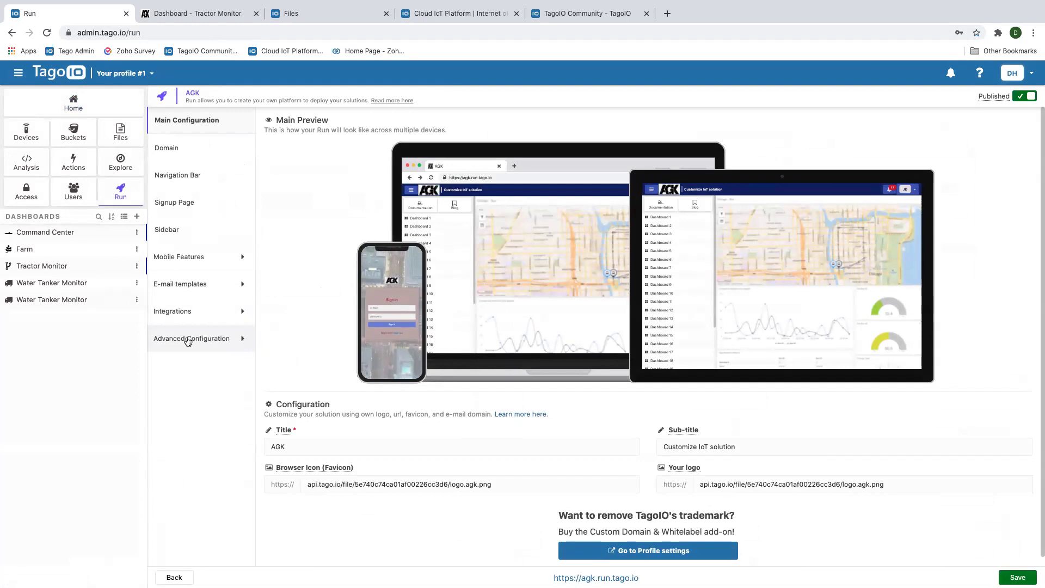
{"action": "left_click", "coordinate": [188, 339]}
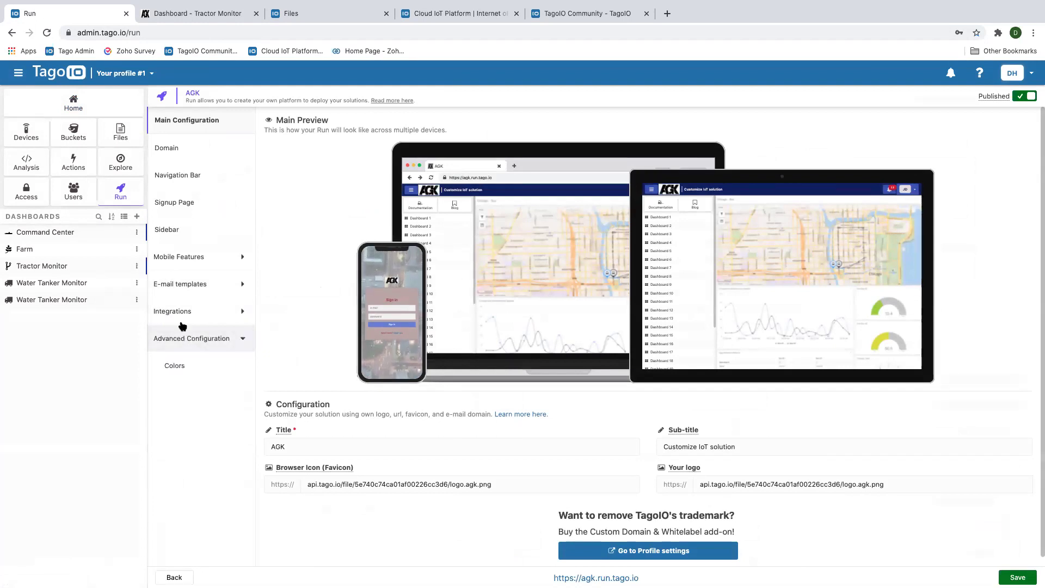
{"action": "left_click", "coordinate": [182, 315]}
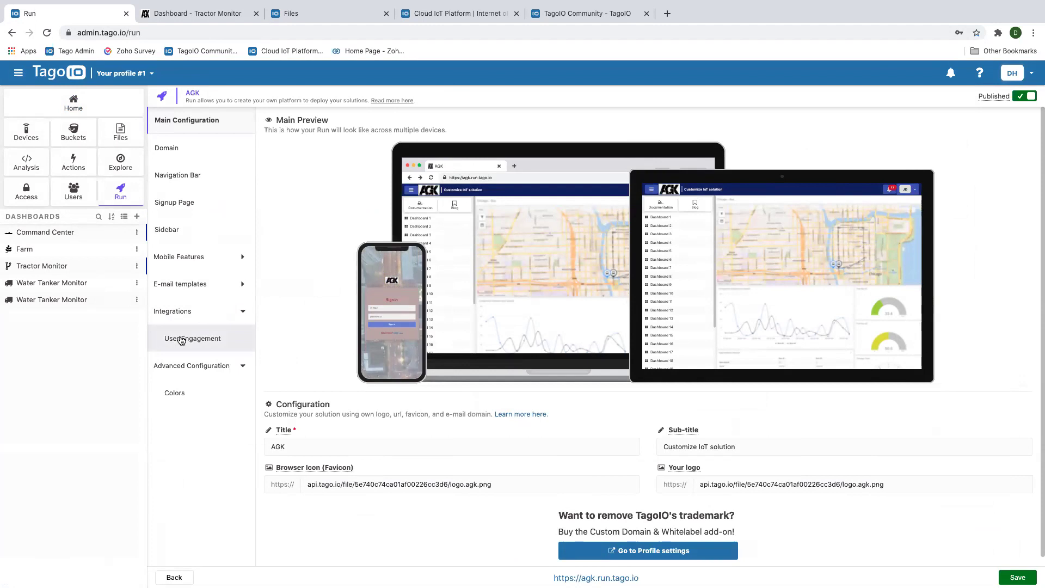
{"action": "left_click", "coordinate": [181, 338]}
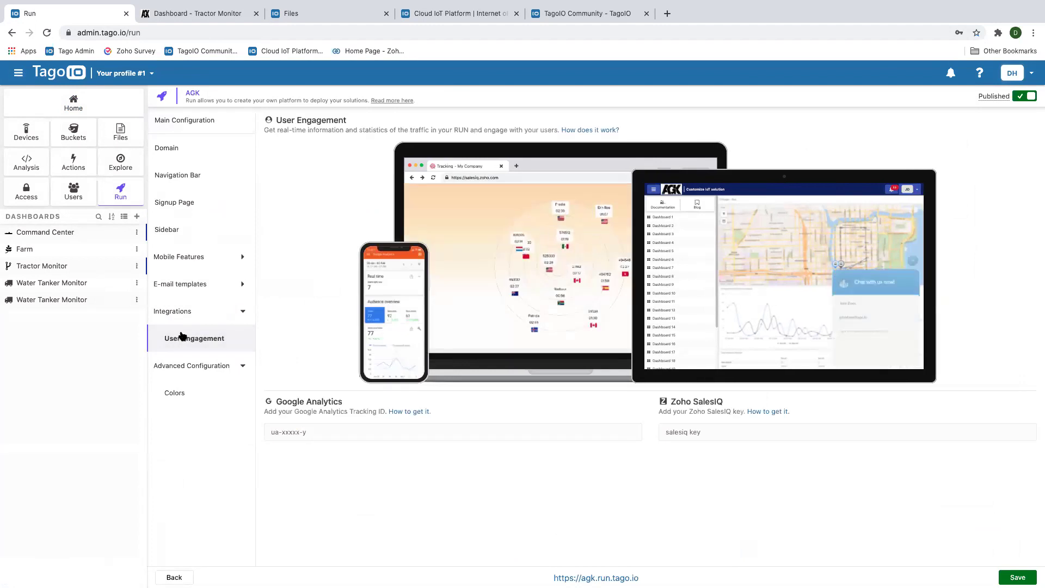
{"action": "left_click", "coordinate": [120, 196]}
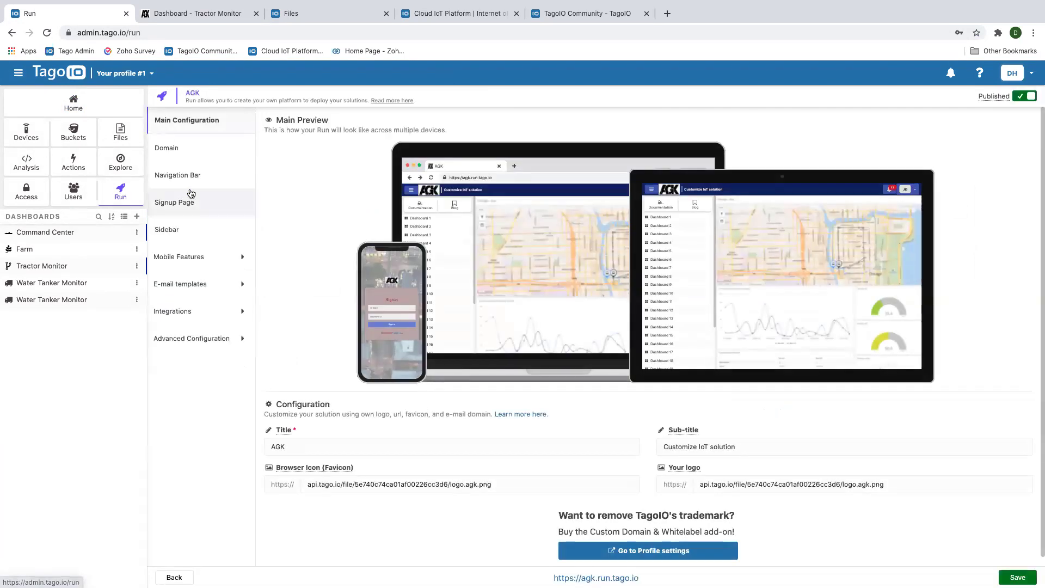
{"action": "left_click", "coordinate": [172, 151]}
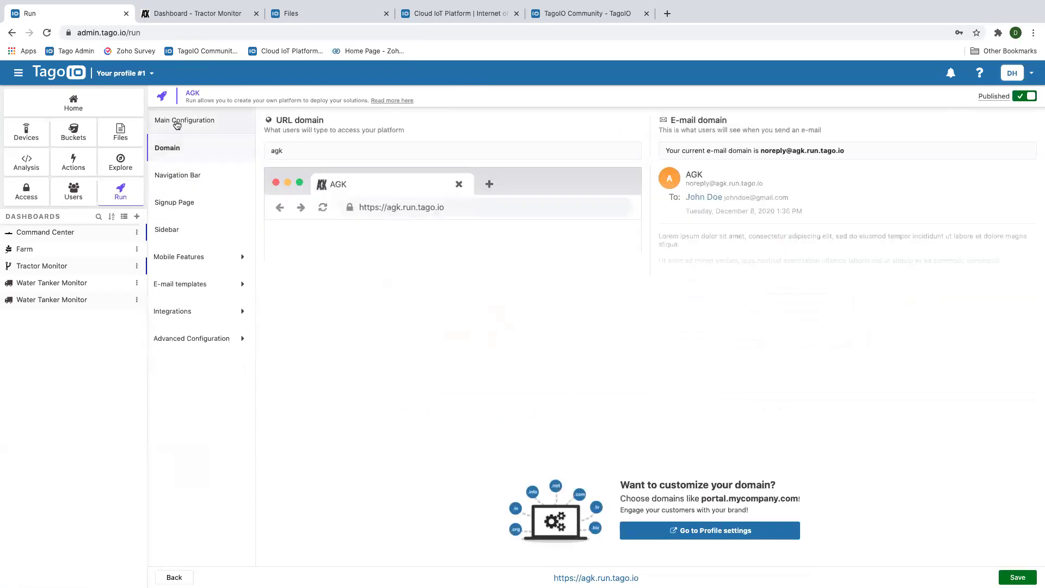
Open the AGK Run Signup Page settings showing custom Age and Company fields
{"action": "left_click", "coordinate": [177, 125]}
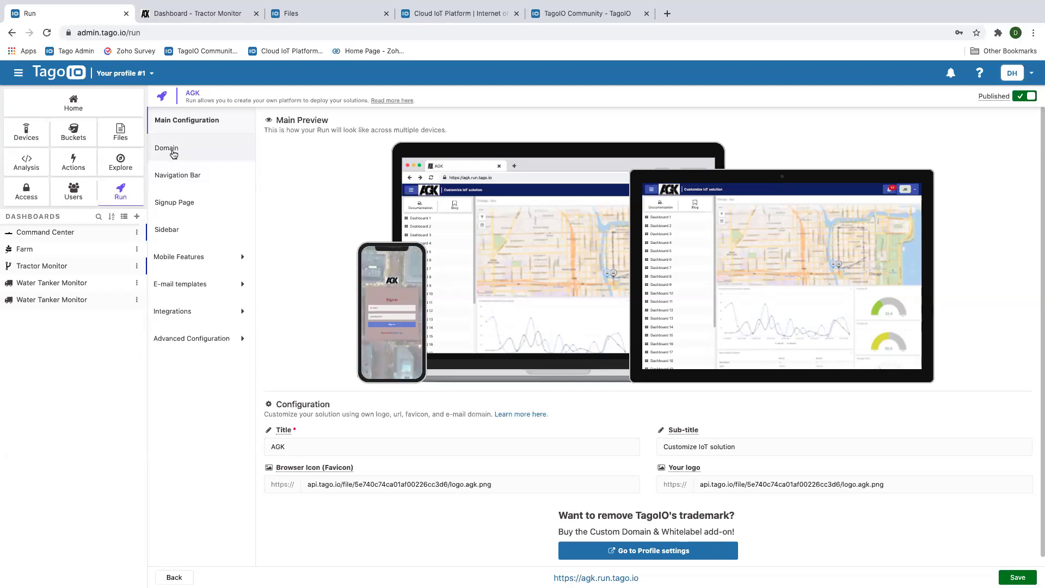
{"action": "left_click", "coordinate": [173, 154]}
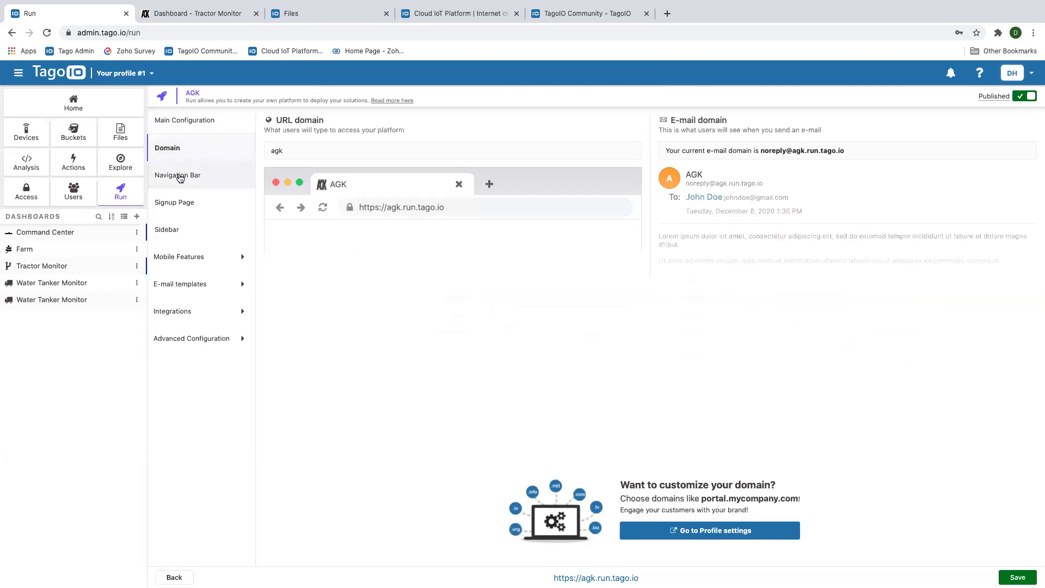
{"action": "left_click", "coordinate": [175, 203]}
{"action": "scroll", "coordinate": [360, 277], "scroll_direction": "down", "scroll_amount": 2}
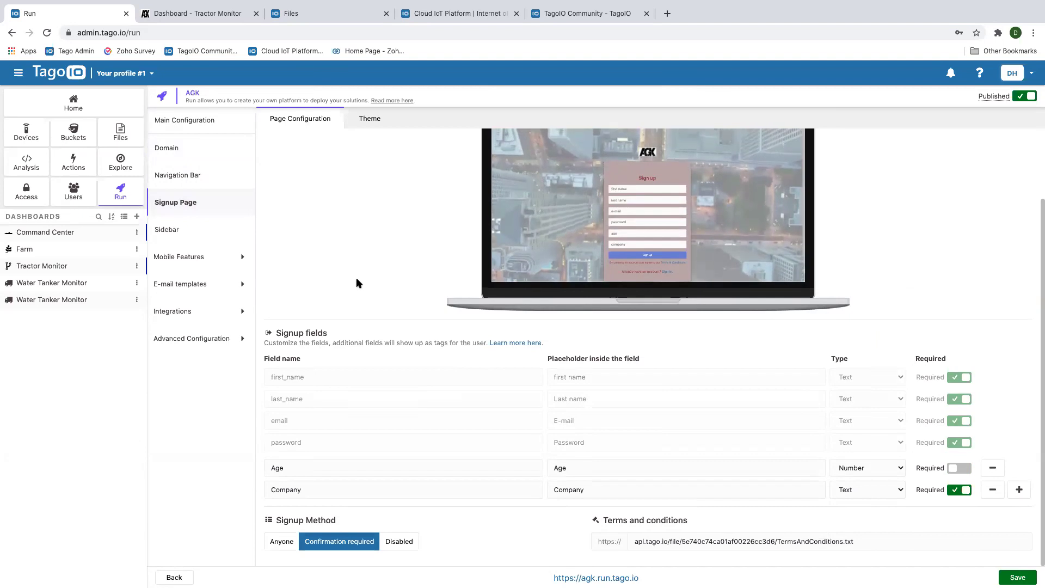
Show the Signup Page Theme colours, video background and Signup Logo section
{"action": "left_click", "coordinate": [376, 120]}
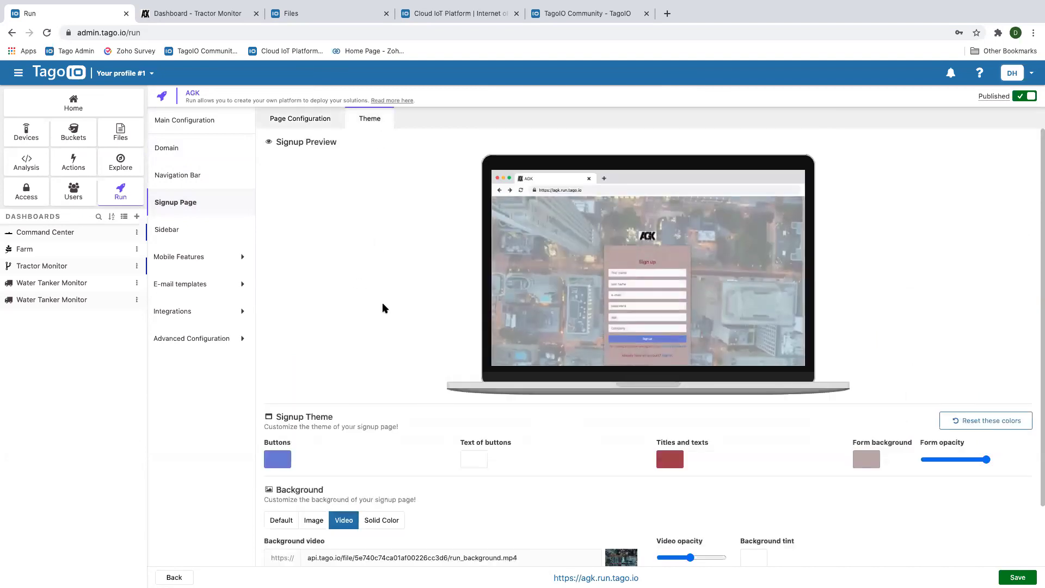
{"action": "scroll", "coordinate": [383, 304], "scroll_direction": "down", "scroll_amount": 2}
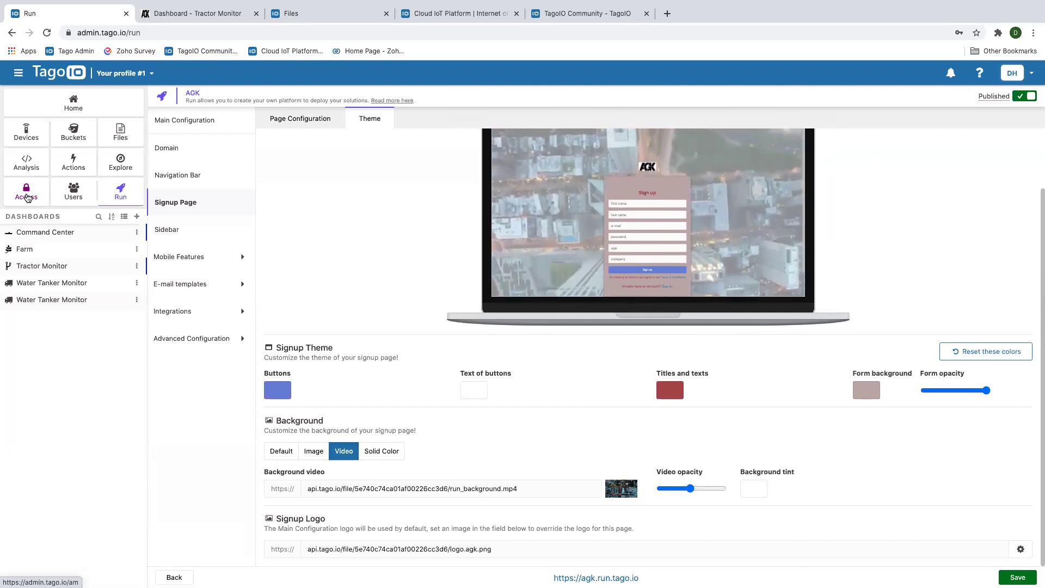
Check the Access policies and Actions list, then return to the Run Main Configuration
{"action": "left_click", "coordinate": [27, 197]}
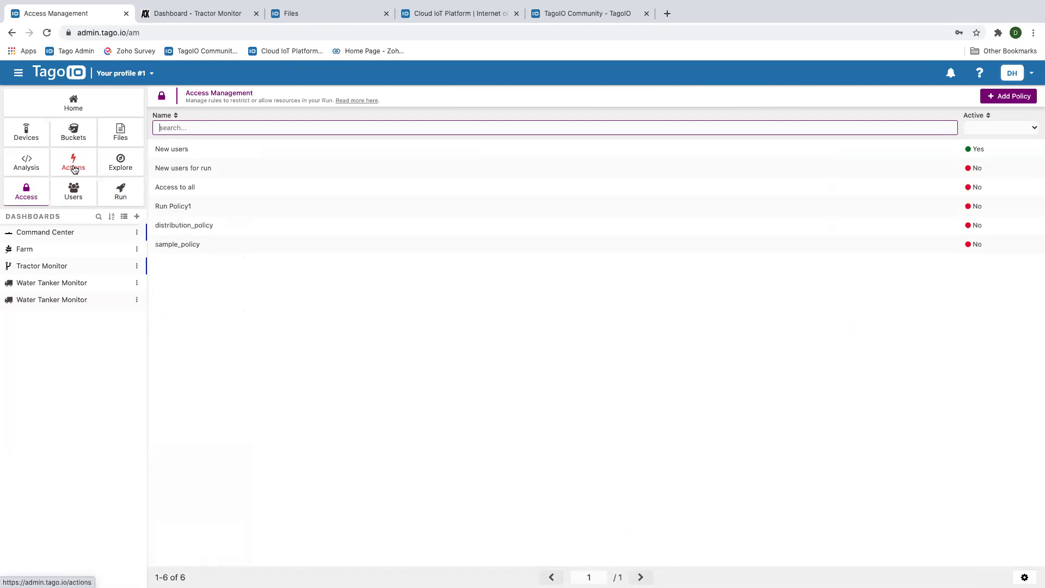
{"action": "left_click", "coordinate": [75, 170]}
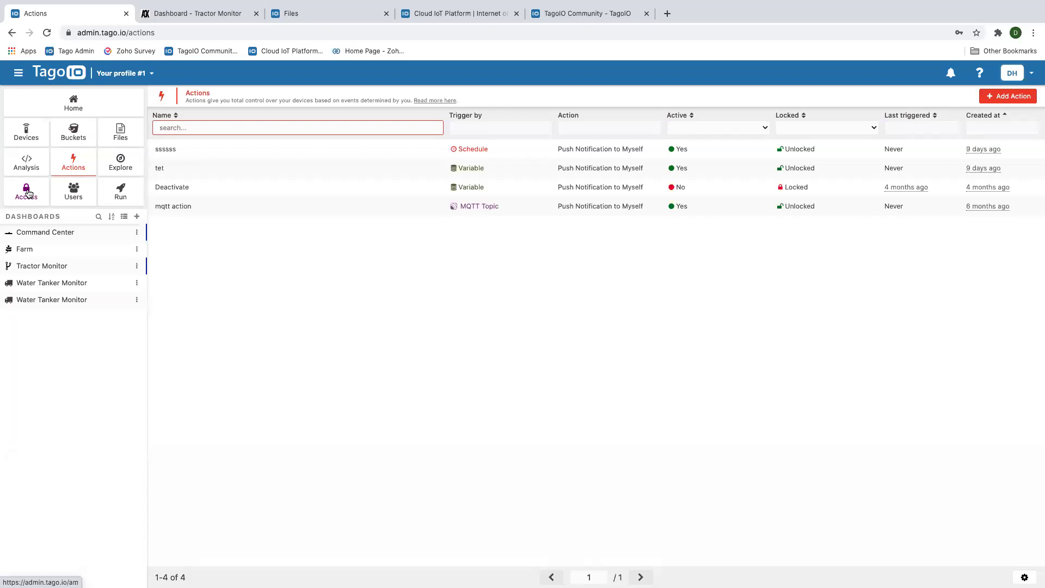
{"action": "left_click", "coordinate": [121, 192]}
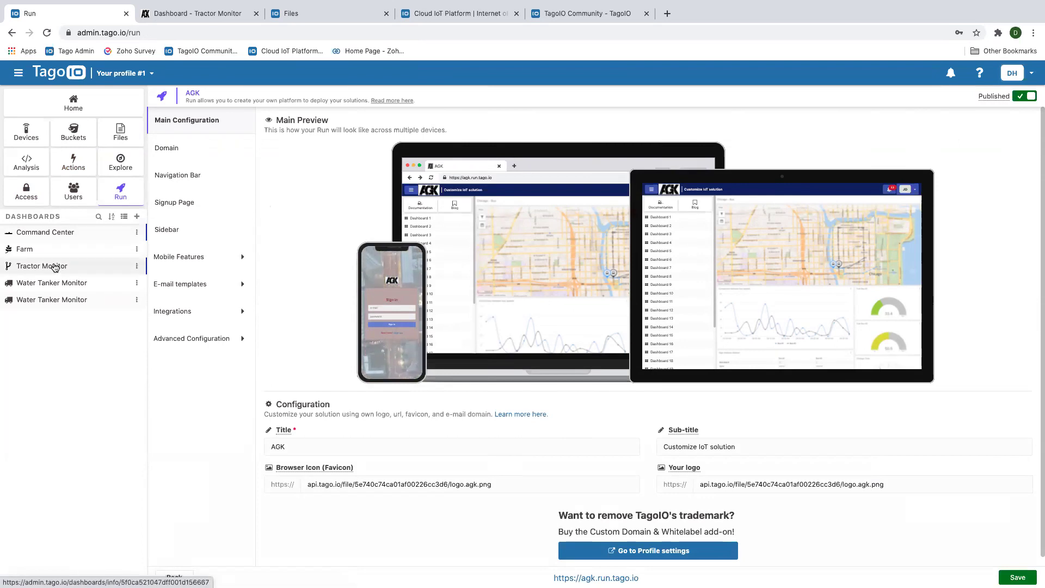
Browse the tractor blueprint list and Dash1/Dash2 pages for Deere_100_Series_Monitor
{"action": "left_click", "coordinate": [193, 12]}
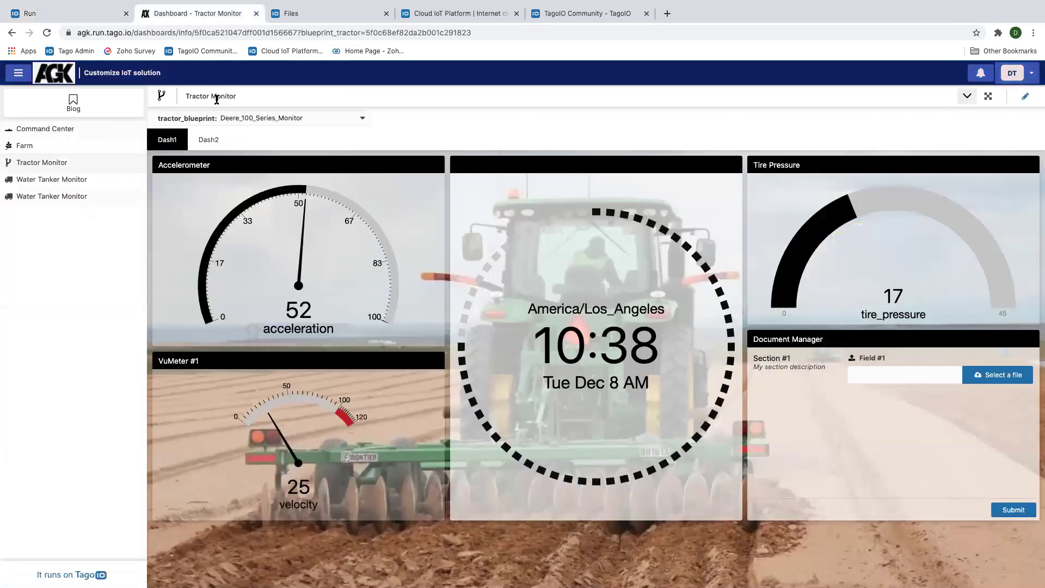
{"action": "left_click", "coordinate": [363, 117]}
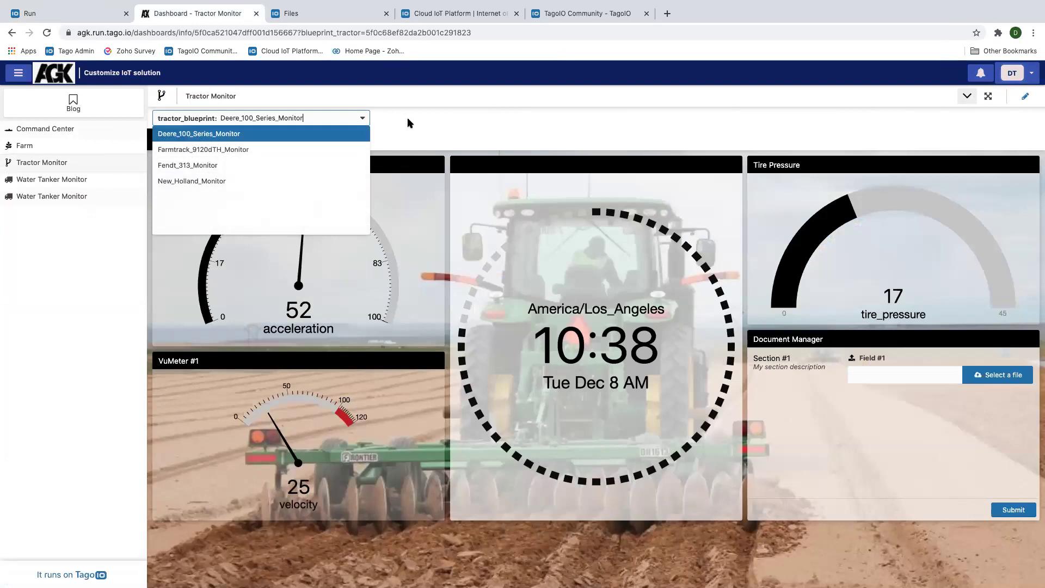
{"action": "left_click", "coordinate": [411, 124]}
{"action": "left_click", "coordinate": [362, 117]}
{"action": "left_click", "coordinate": [436, 127]}
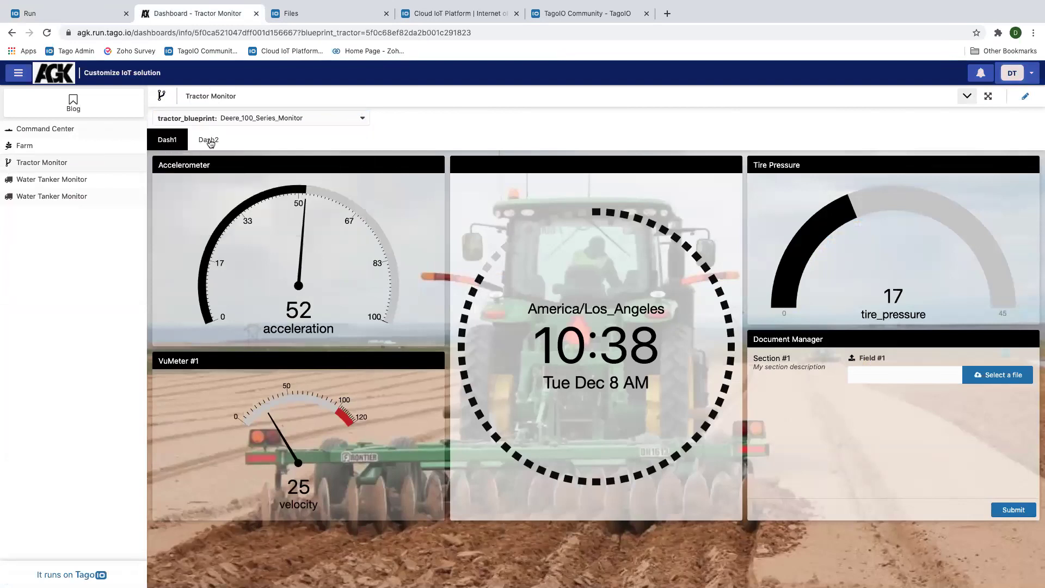
{"action": "left_click", "coordinate": [211, 142]}
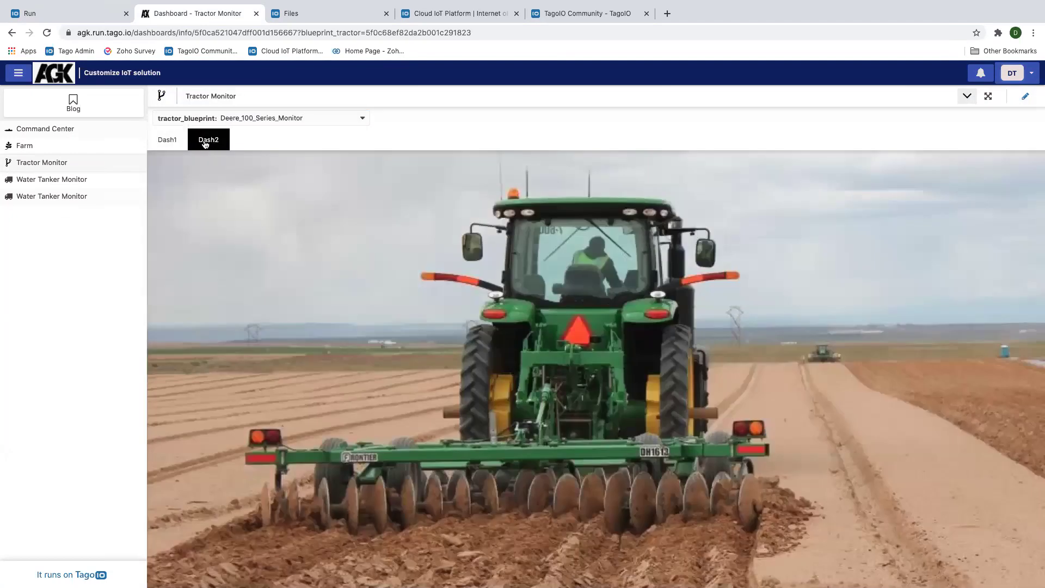
{"action": "left_click", "coordinate": [167, 142]}
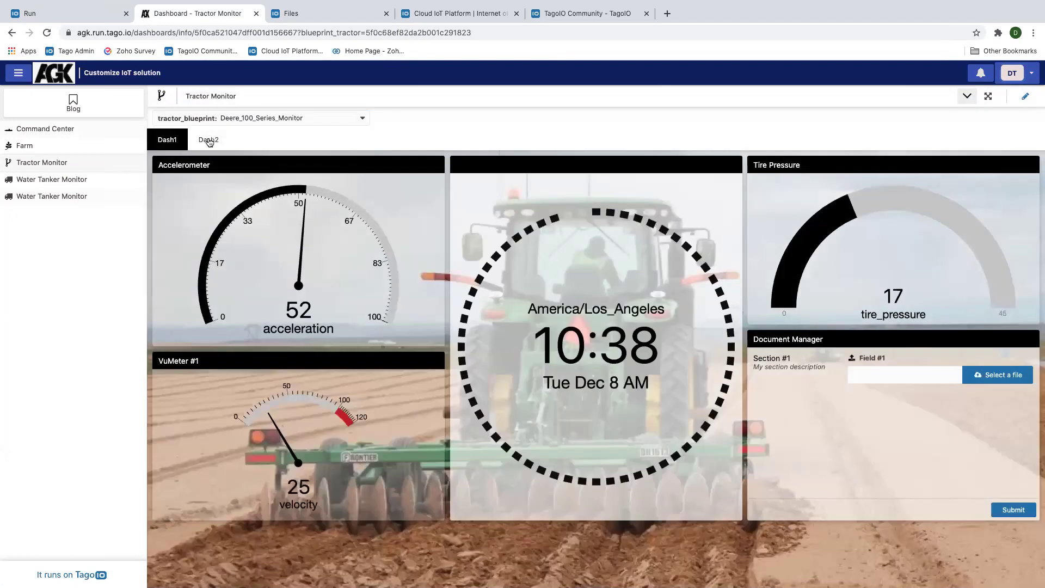
{"action": "left_click", "coordinate": [210, 141]}
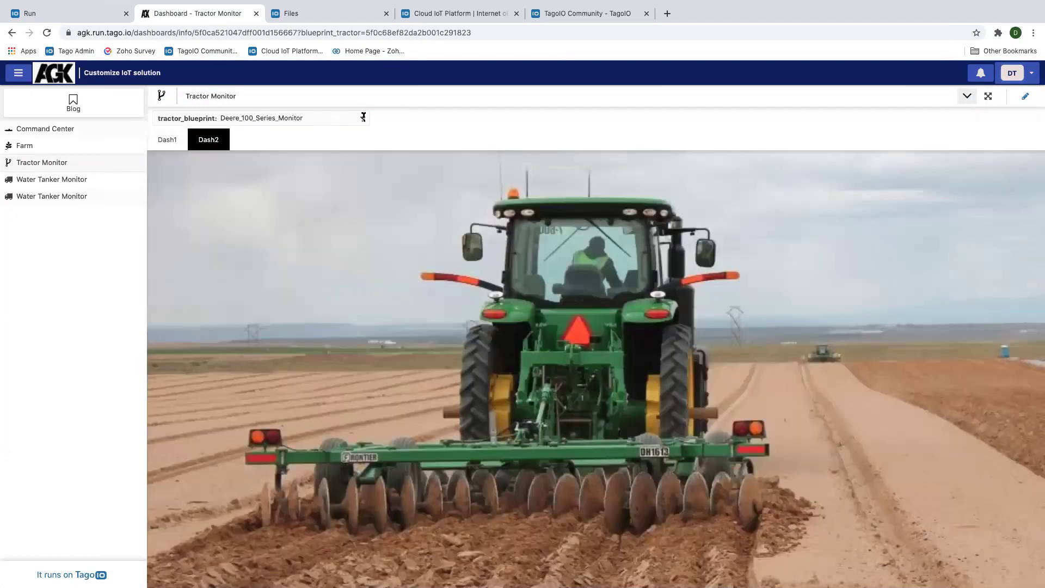
Select the Farmtrack_9120dTH_Monitor tractor blueprint and view its Dash1 and Dash2 pages
{"action": "left_click", "coordinate": [363, 117]}
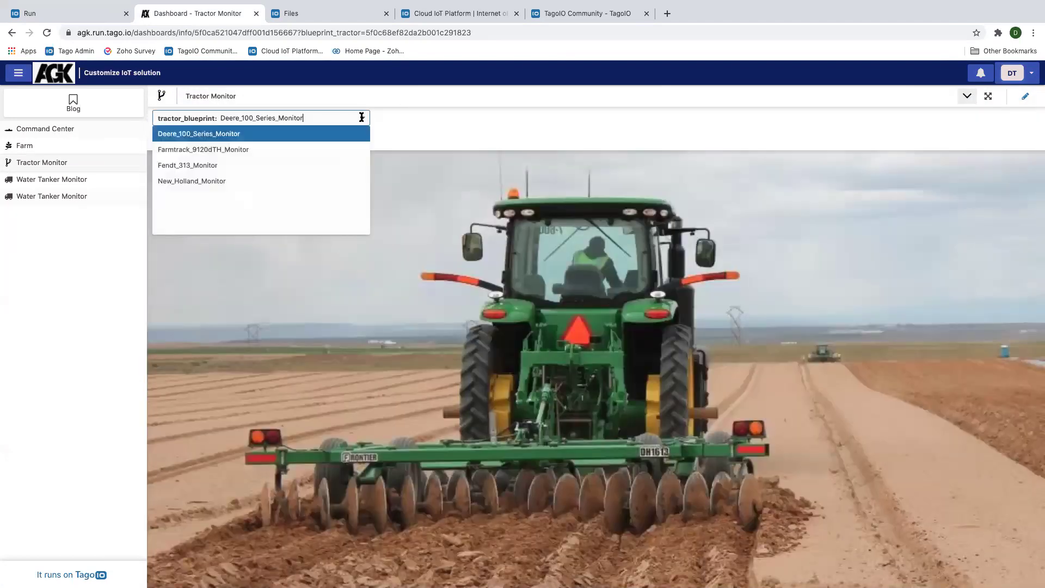
{"action": "left_click", "coordinate": [217, 152]}
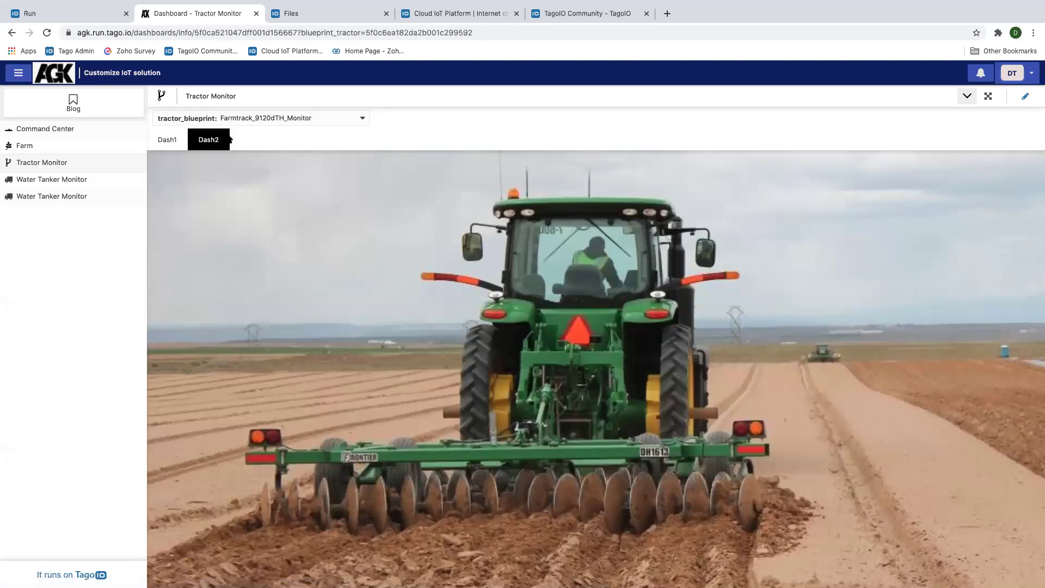
{"action": "left_click", "coordinate": [167, 140]}
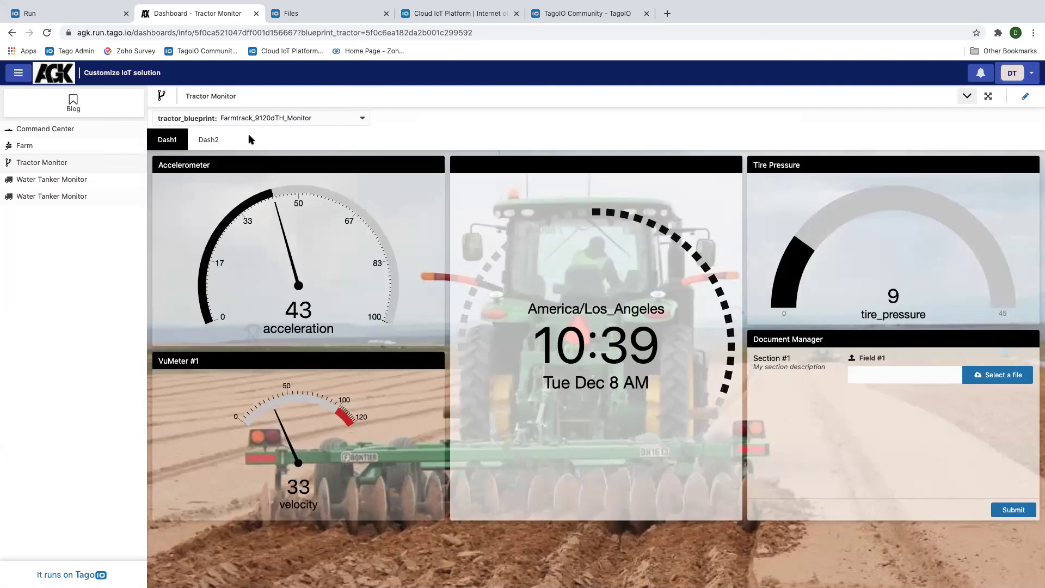
{"action": "left_click", "coordinate": [210, 140]}
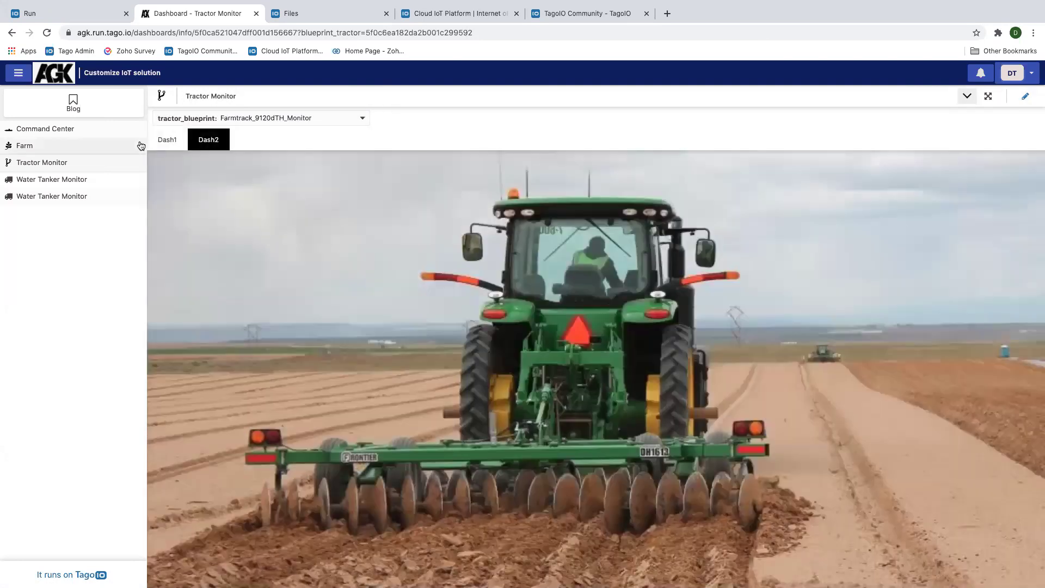
{"action": "left_click", "coordinate": [64, 19]}
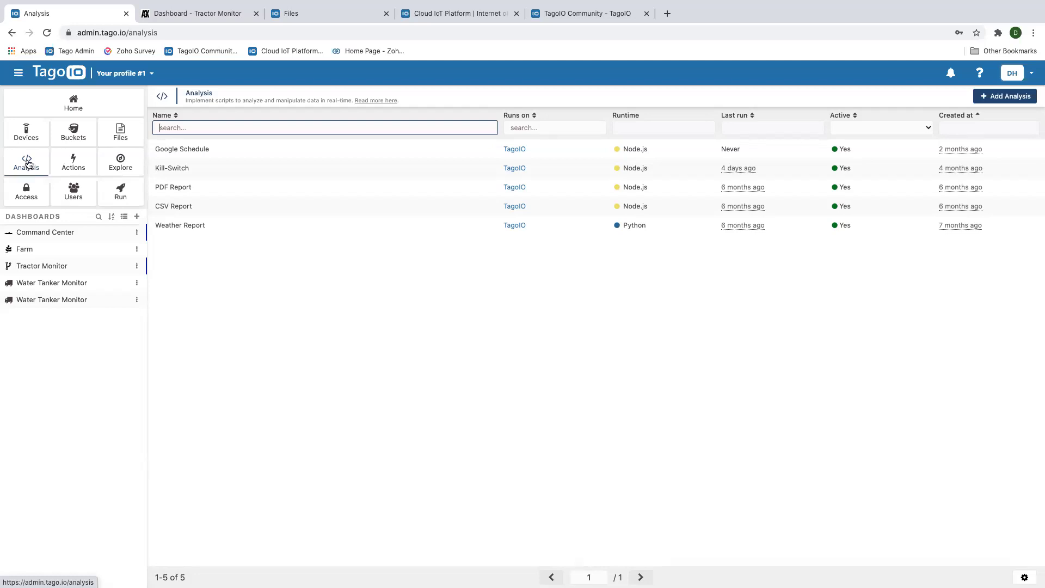
Draft a Resource-triggered action, preview the Push notification to Run Users type, then cancel it
{"action": "left_click", "coordinate": [69, 166]}
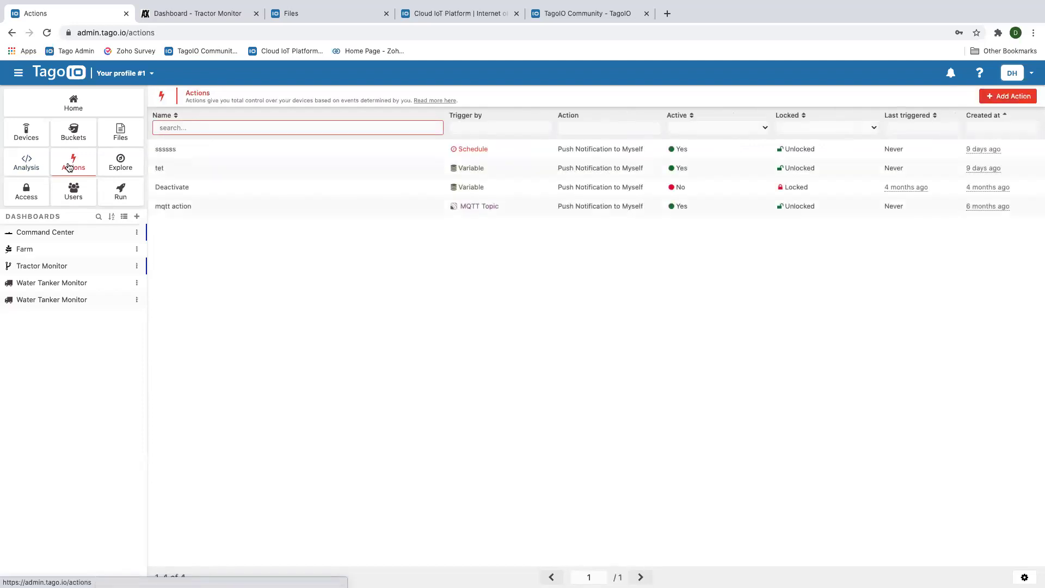
{"action": "left_click", "coordinate": [28, 165]}
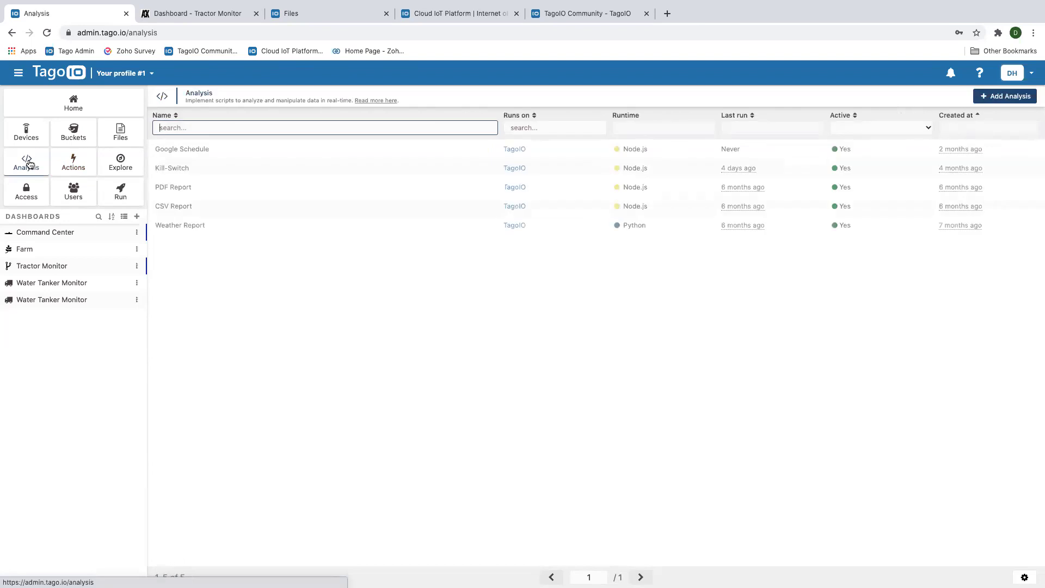
{"action": "left_click", "coordinate": [74, 163]}
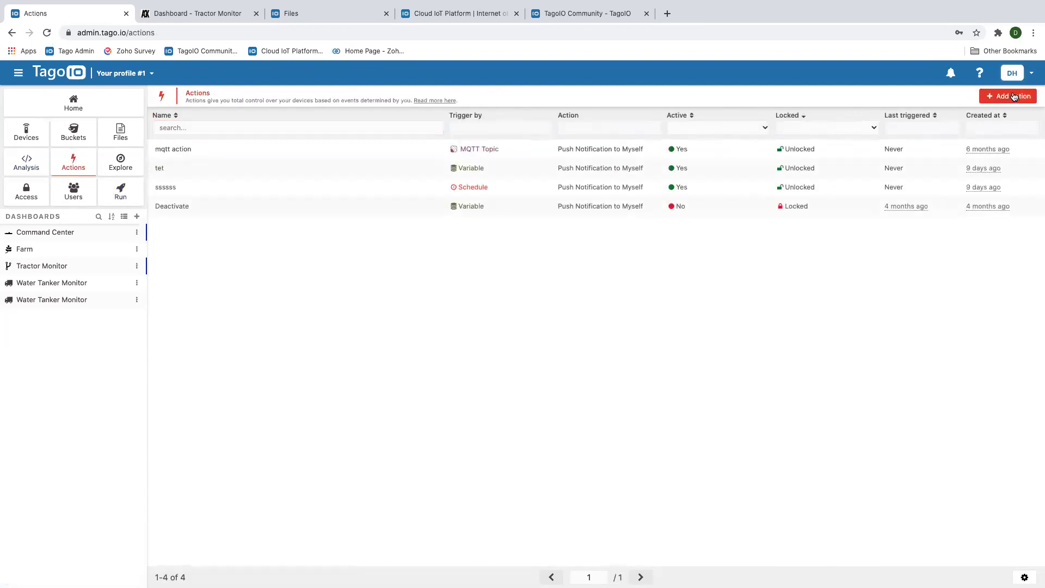
{"action": "left_click", "coordinate": [992, 96]}
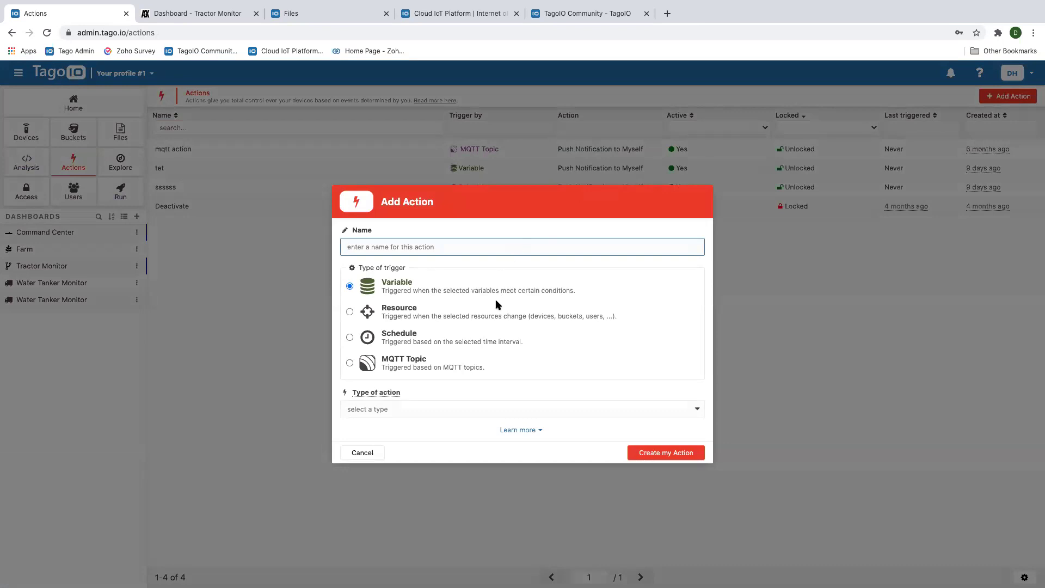
{"action": "left_click", "coordinate": [350, 312]}
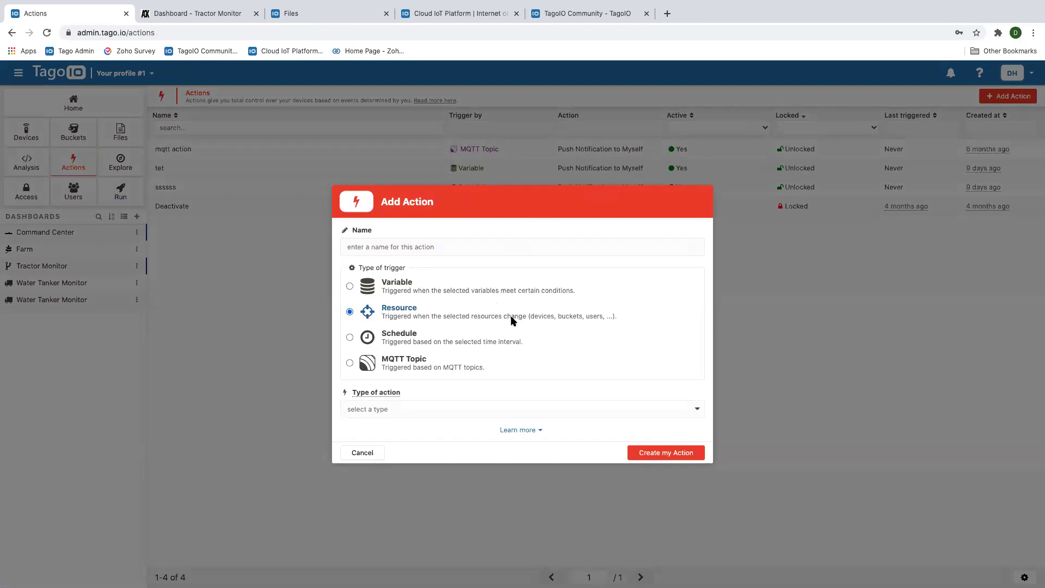
{"action": "left_click", "coordinate": [360, 412]}
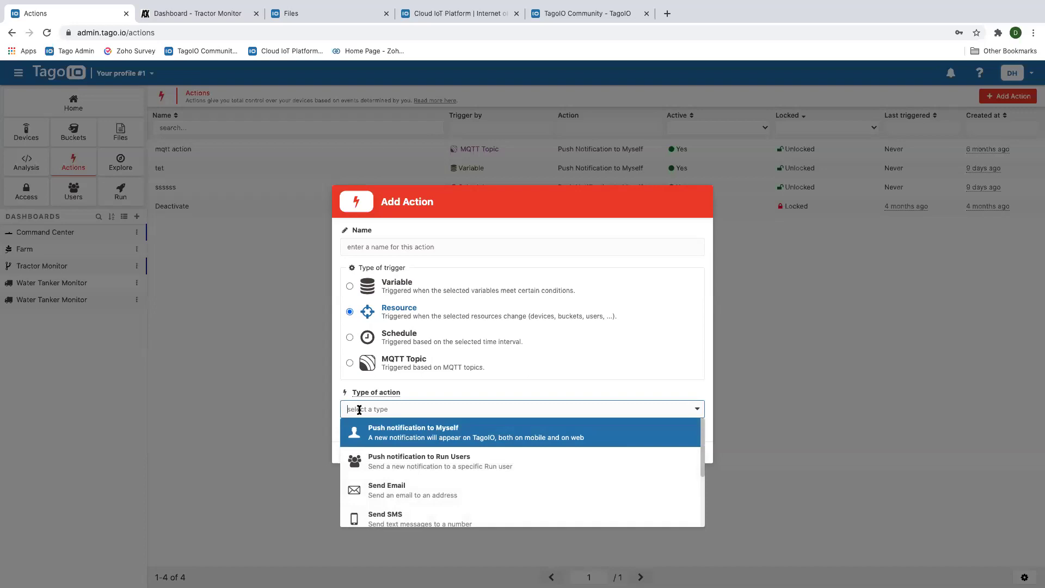
{"action": "scroll", "coordinate": [451, 470], "scroll_direction": "down", "scroll_amount": 1}
{"action": "scroll", "coordinate": [451, 470], "scroll_direction": "down", "scroll_amount": 3}
{"action": "scroll", "coordinate": [451, 470], "scroll_direction": "up", "scroll_amount": 4}
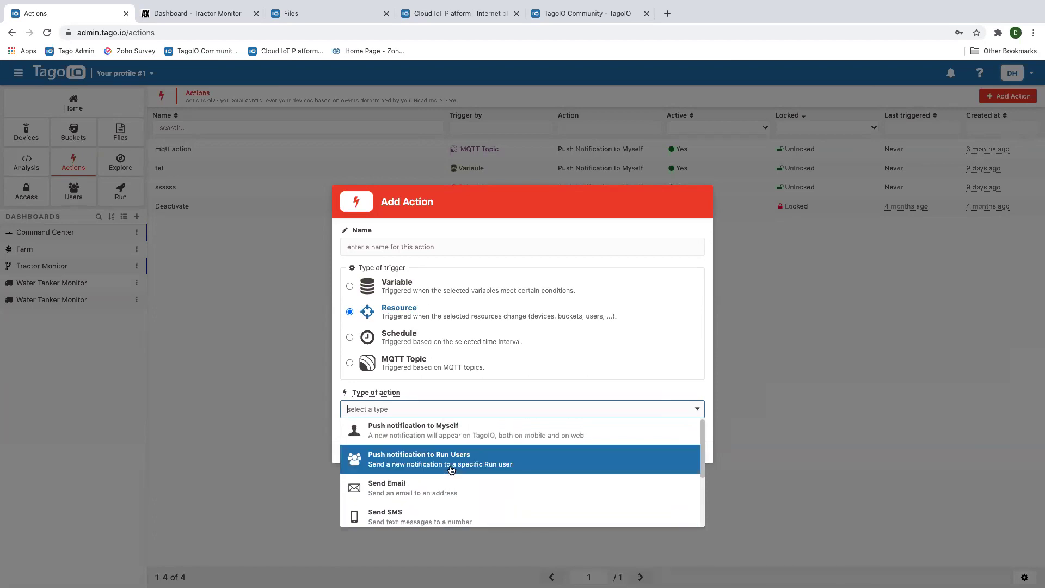
{"action": "left_click", "coordinate": [768, 390]}
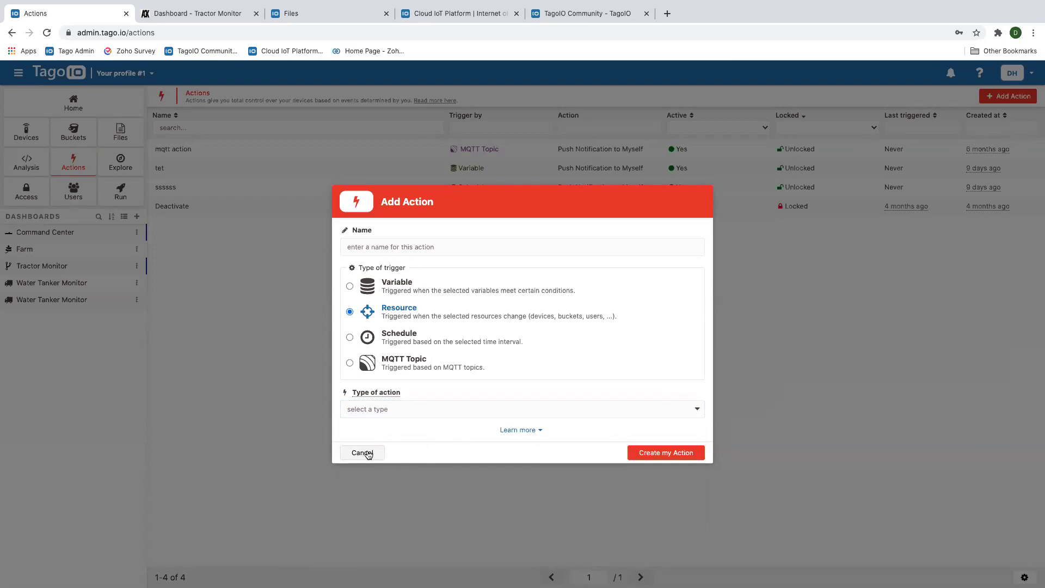
{"action": "left_click", "coordinate": [369, 453]}
Review the Run Signup Page's signup fields and method, then return to the Tractor Monitor tab
{"action": "left_click", "coordinate": [121, 194]}
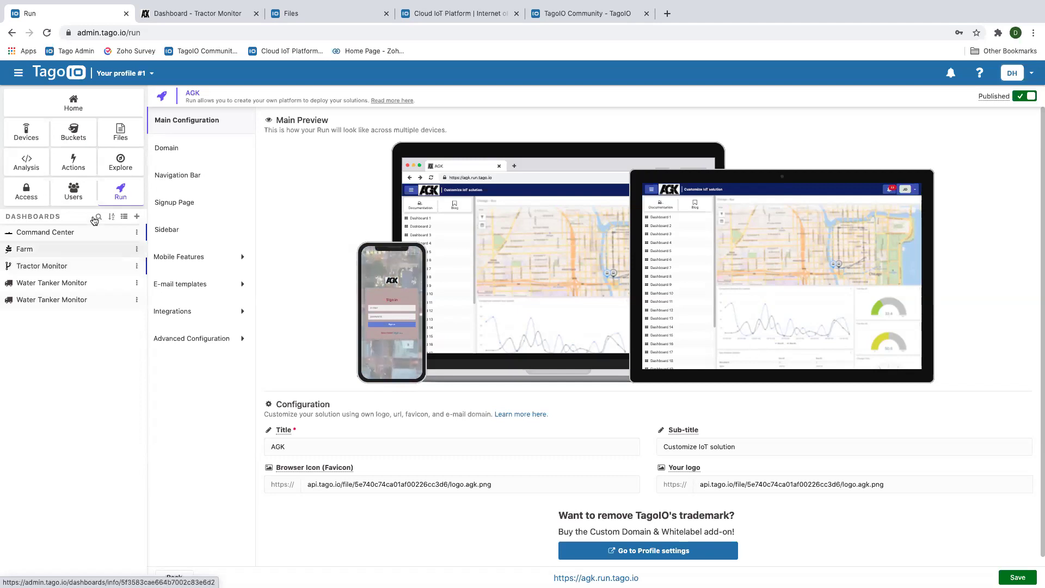
{"action": "left_click", "coordinate": [175, 203]}
{"action": "scroll", "coordinate": [297, 220], "scroll_direction": "down", "scroll_amount": 2}
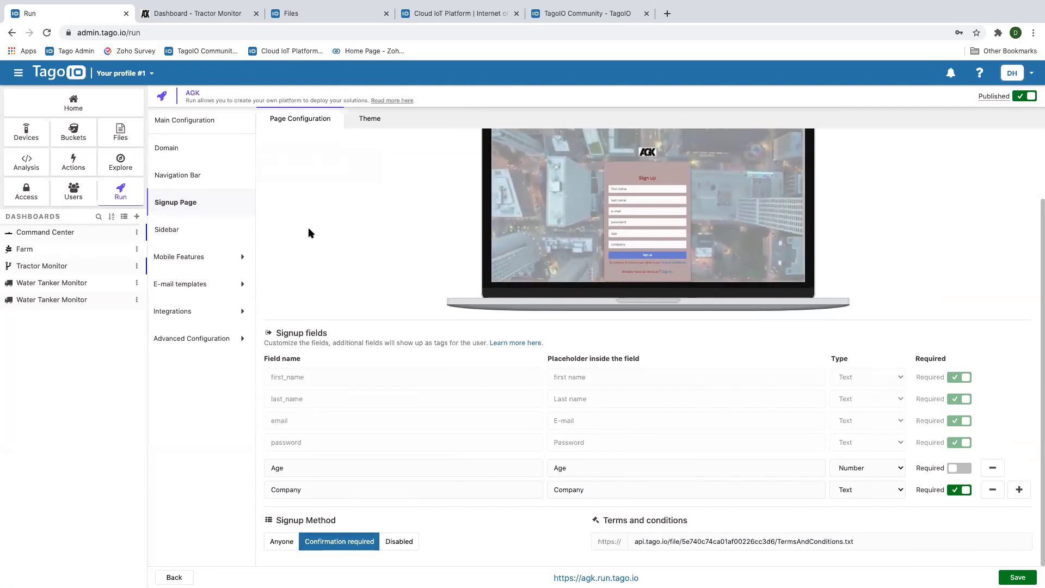
{"action": "left_click", "coordinate": [196, 14]}
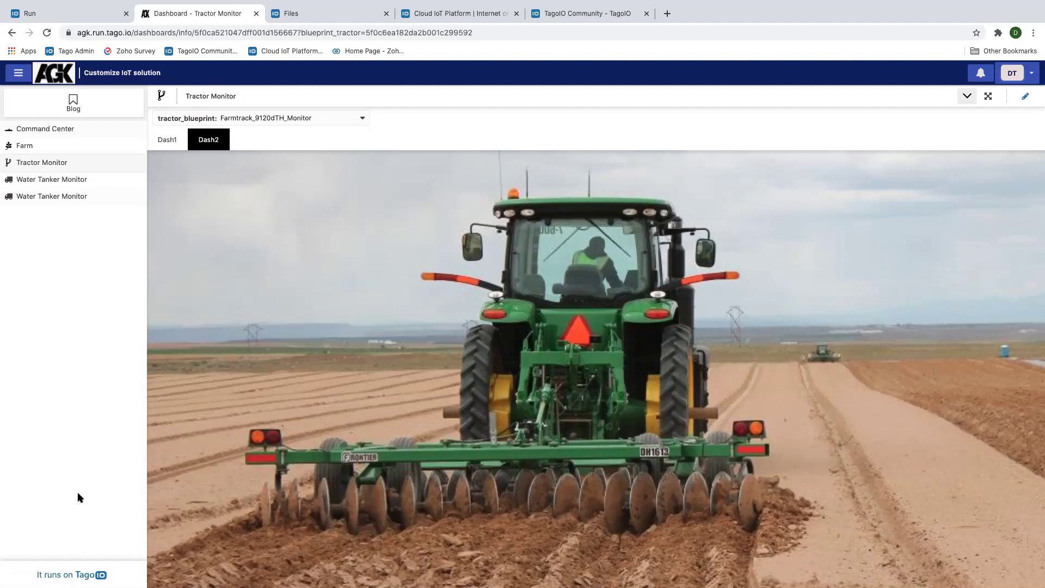
View the Farmtrack tractor's Dash1 gauges and clock, highlight run.tago, then open the TagoIO website
{"action": "left_click", "coordinate": [165, 142]}
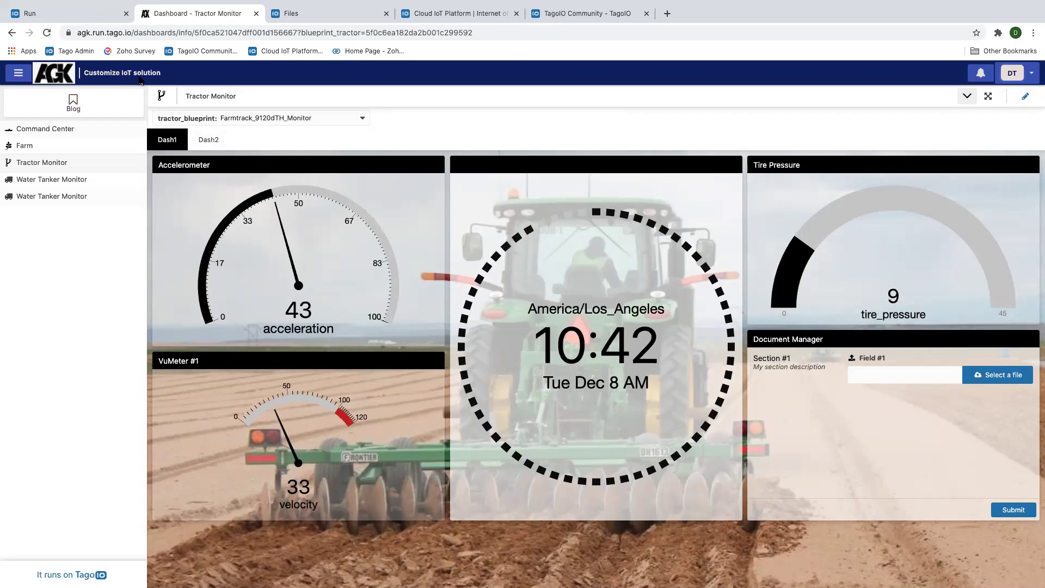
{"action": "left_click_drag", "start_coordinate": [92, 34], "coordinate": [132, 34]}
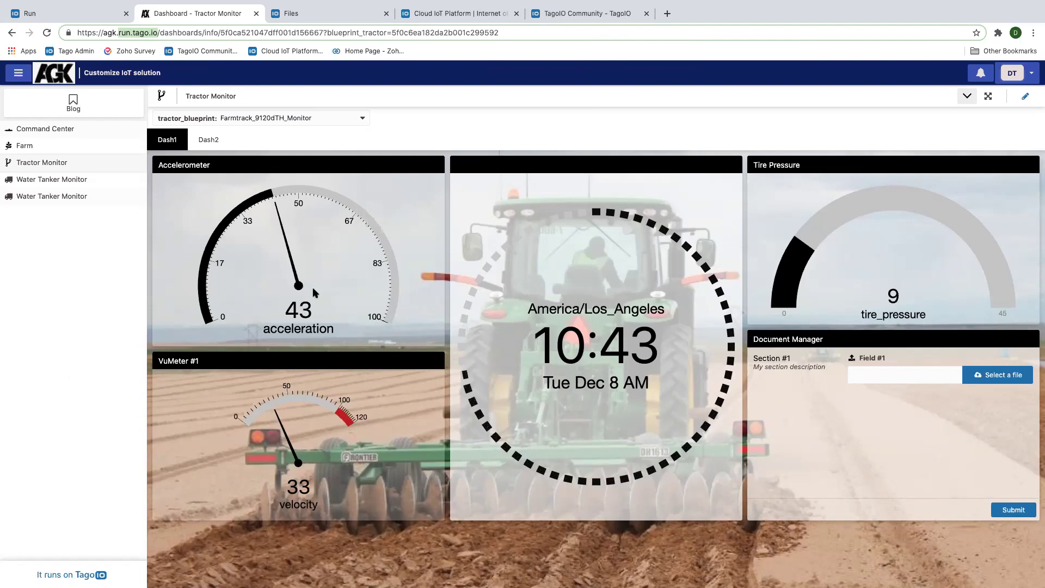
{"action": "left_click", "coordinate": [428, 18]}
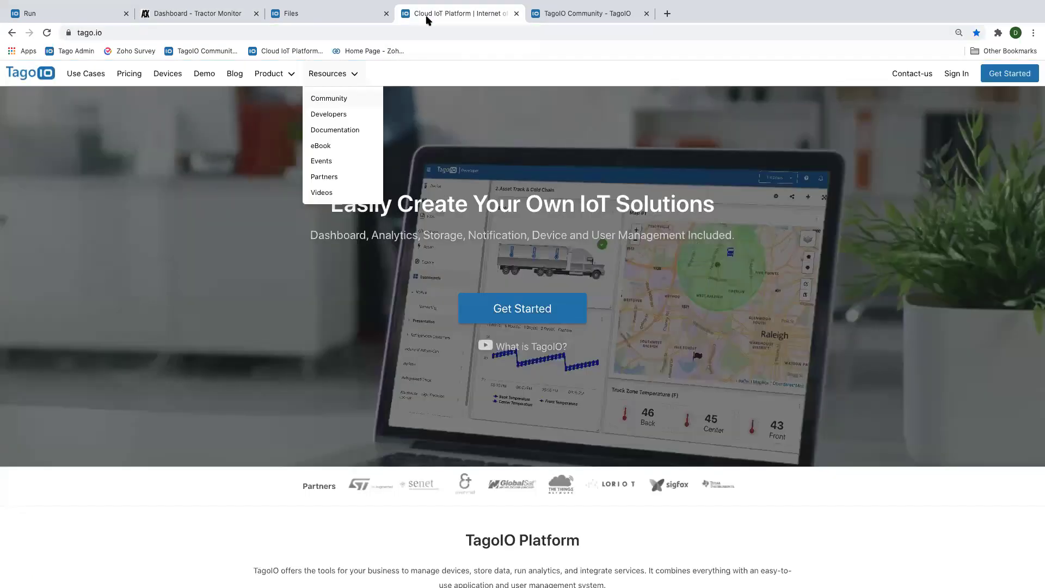